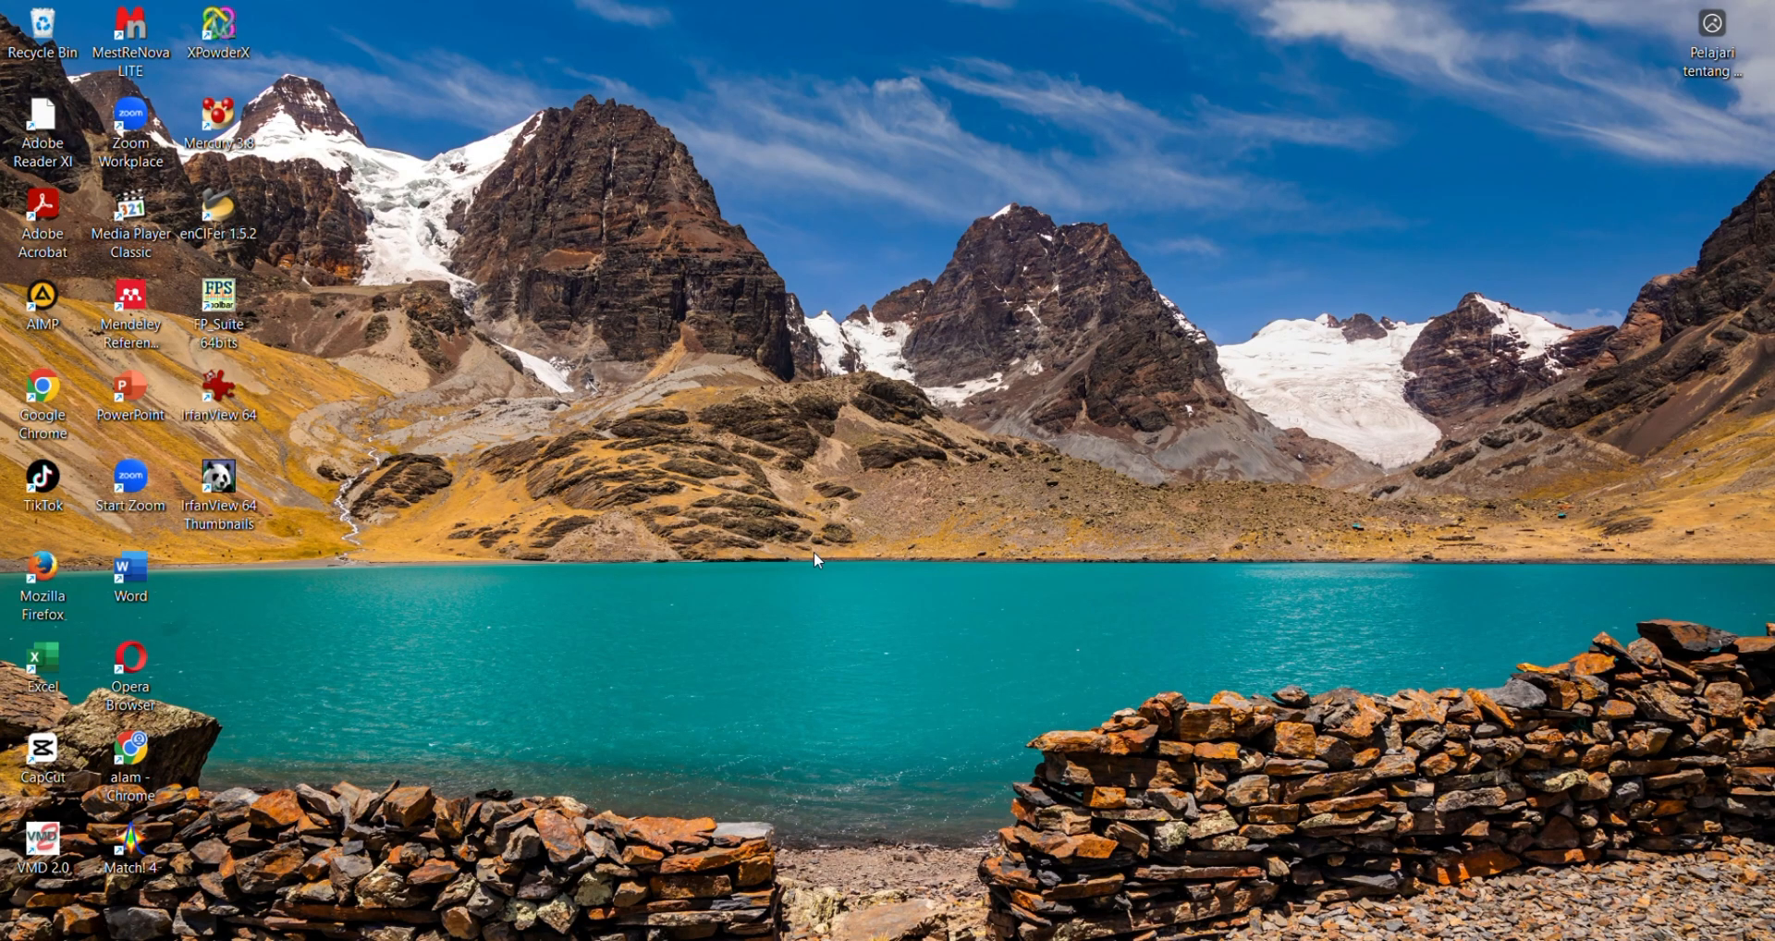
Launch Match!, continue the evaluation version and dismiss the diffraction data import prompt.
double_click(136, 863)
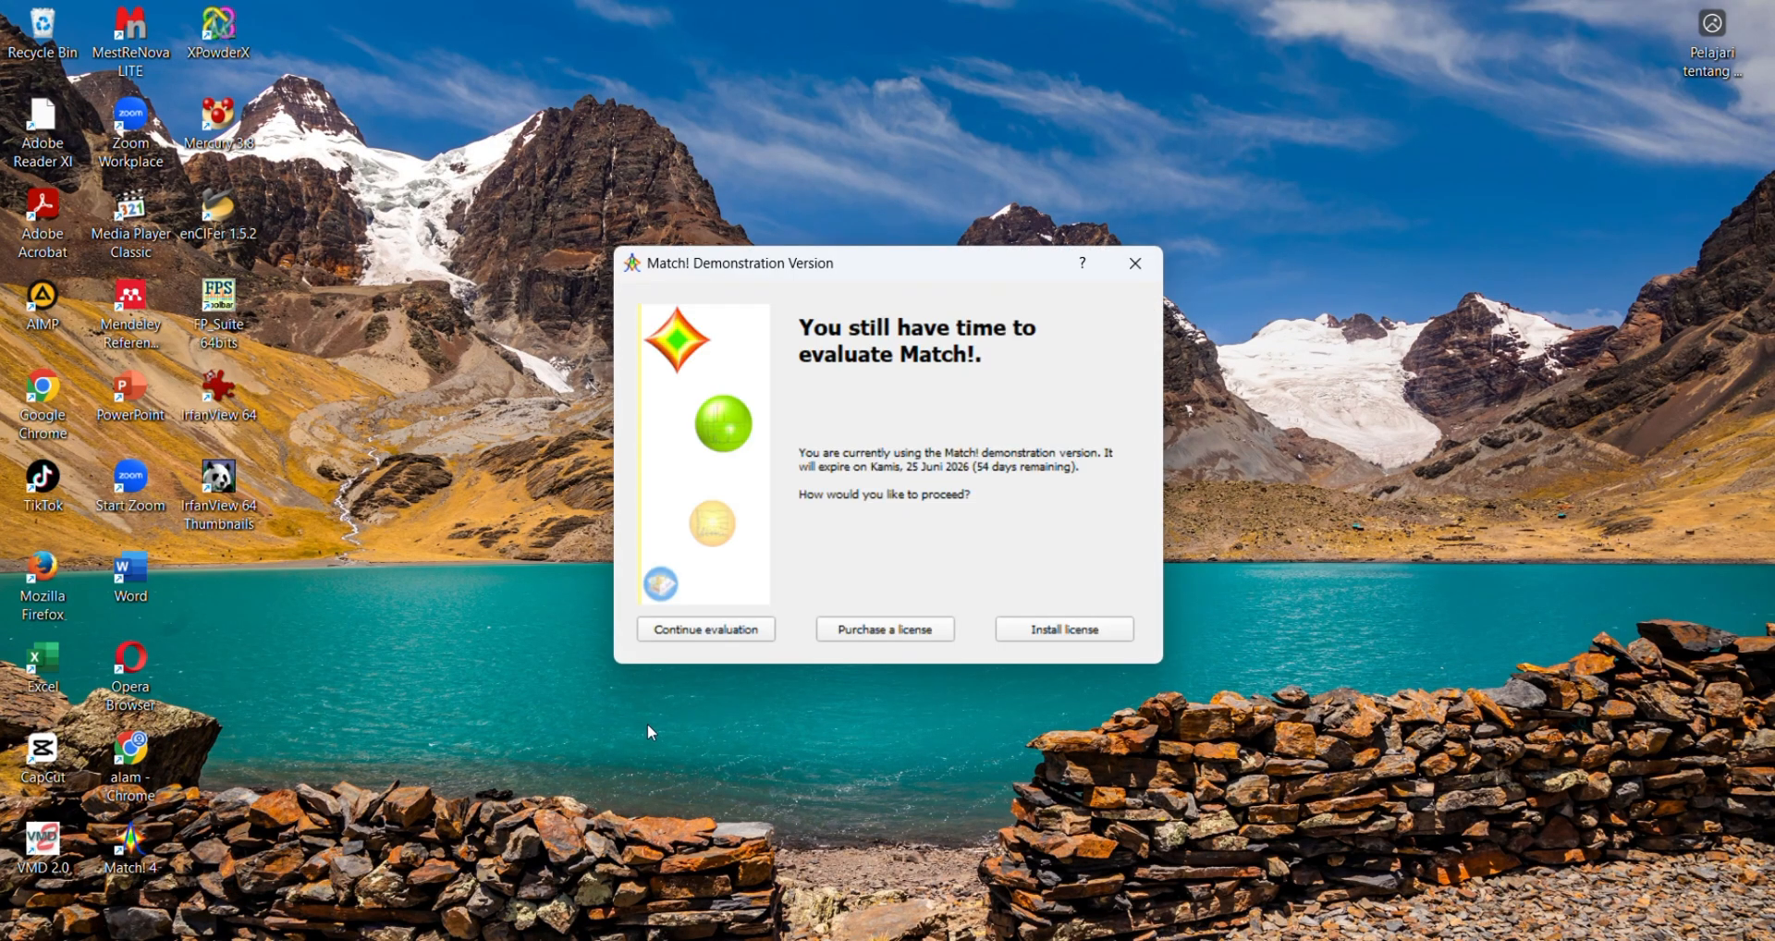
left_click(731, 629)
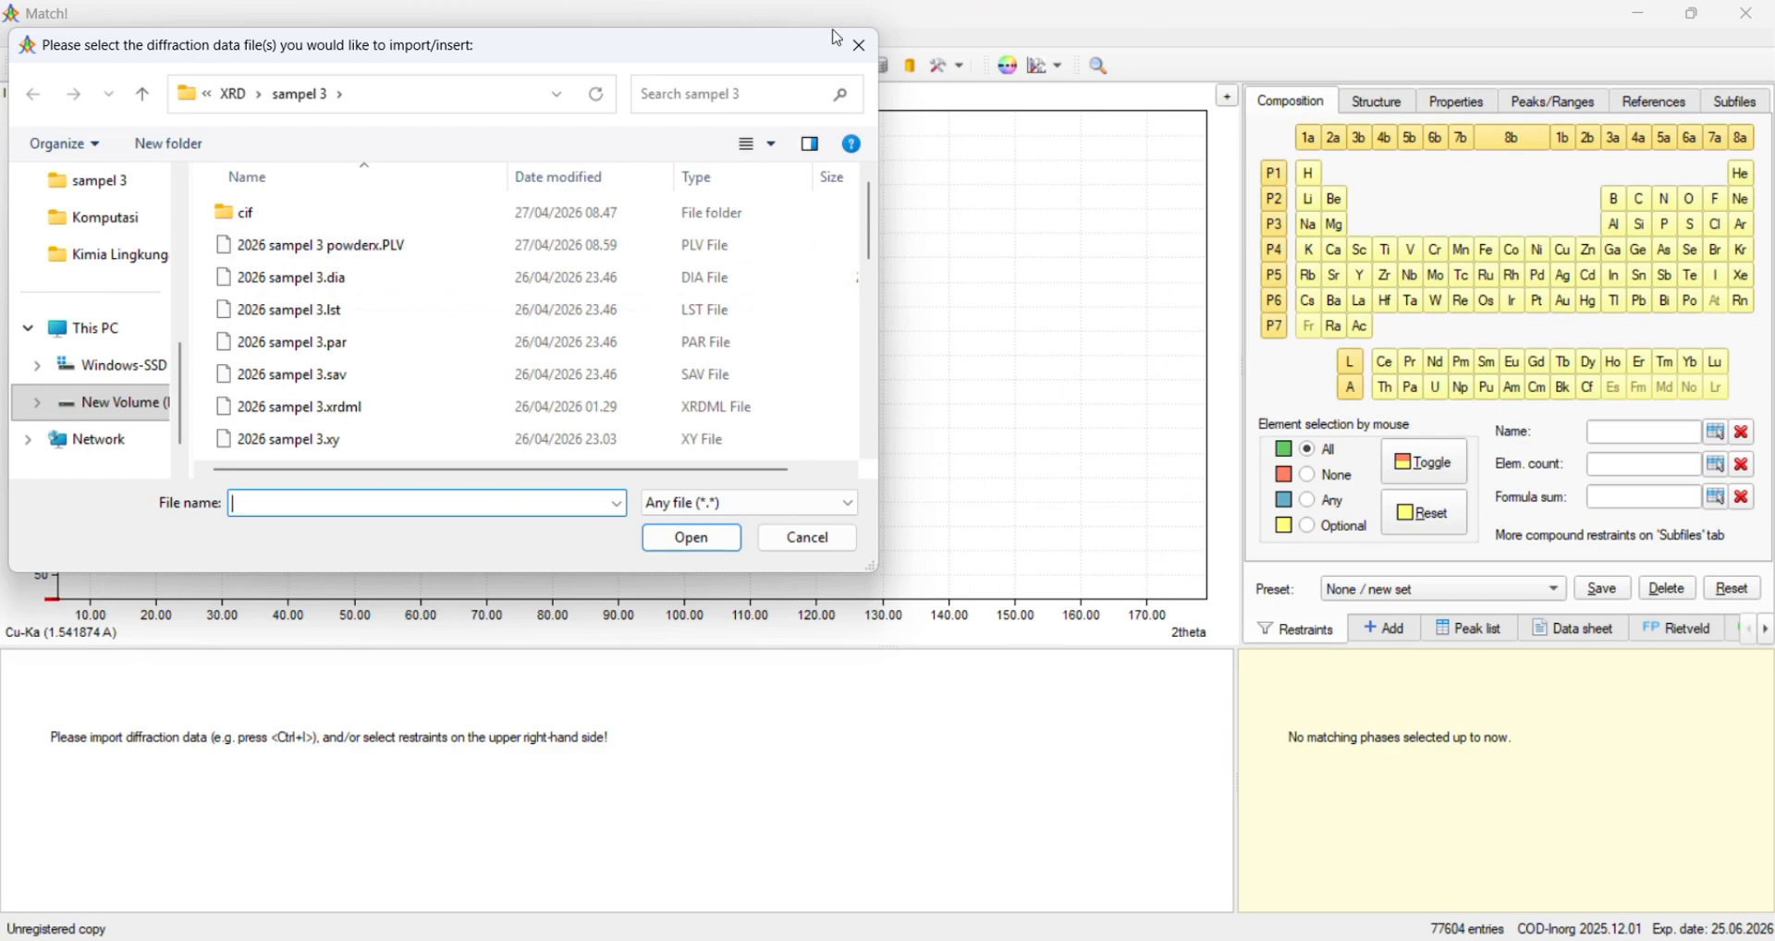
left_click(904, 42)
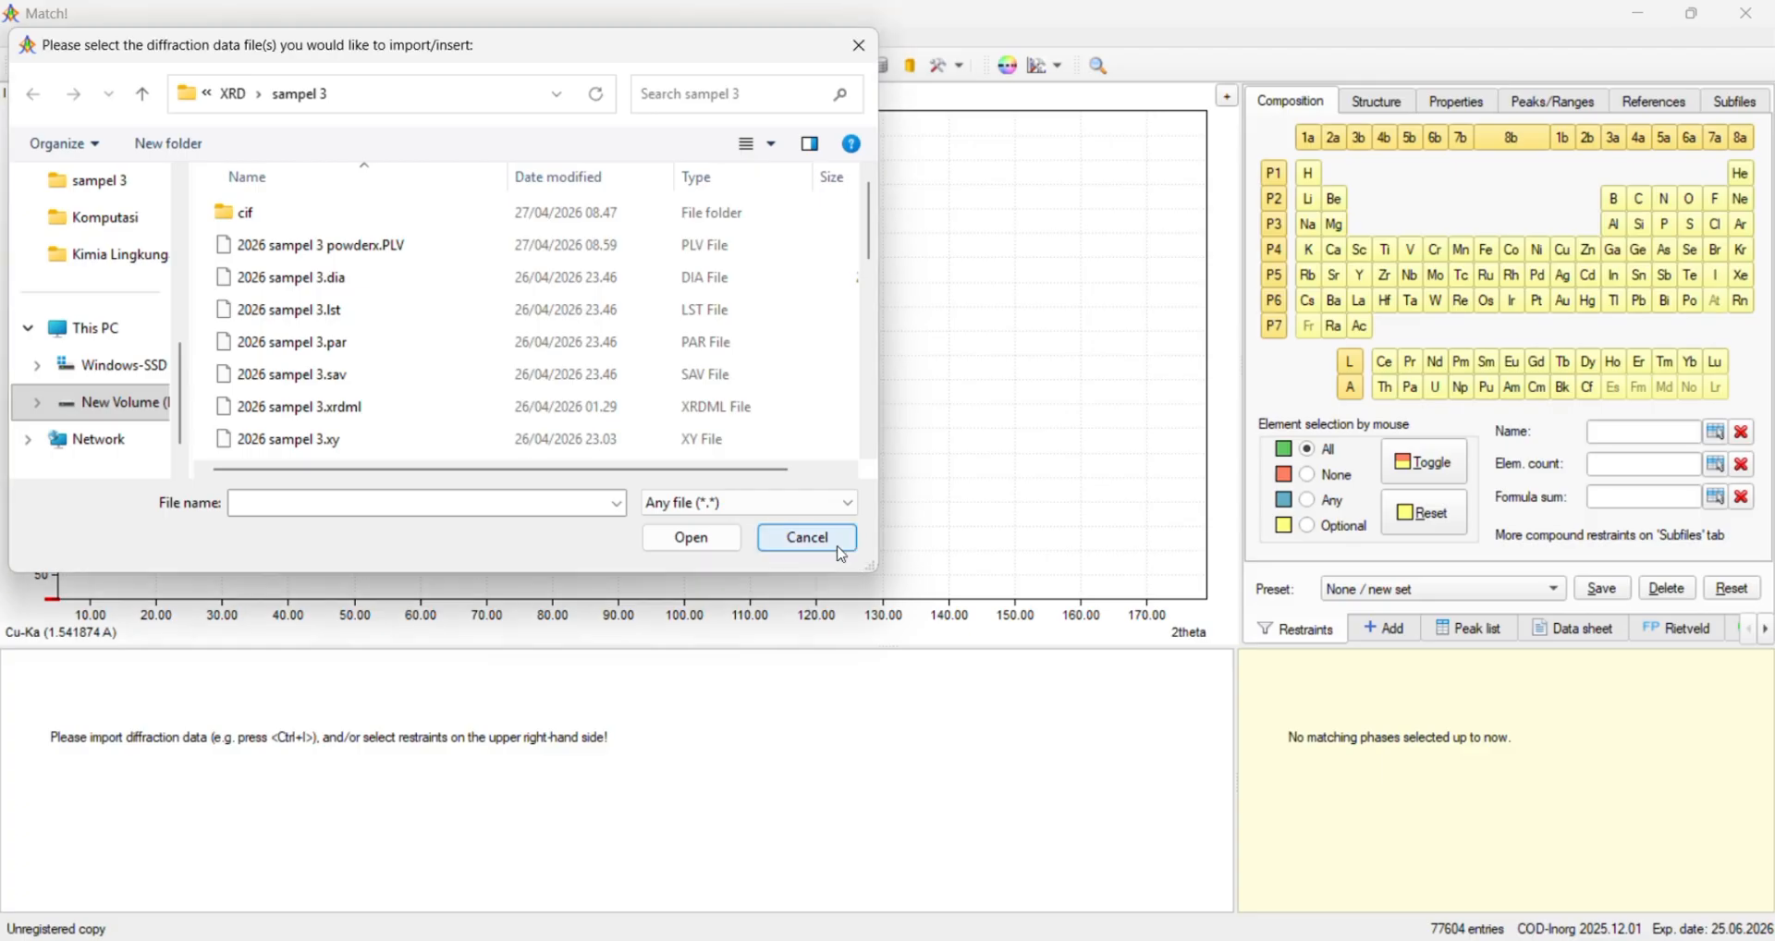
left_click(807, 538)
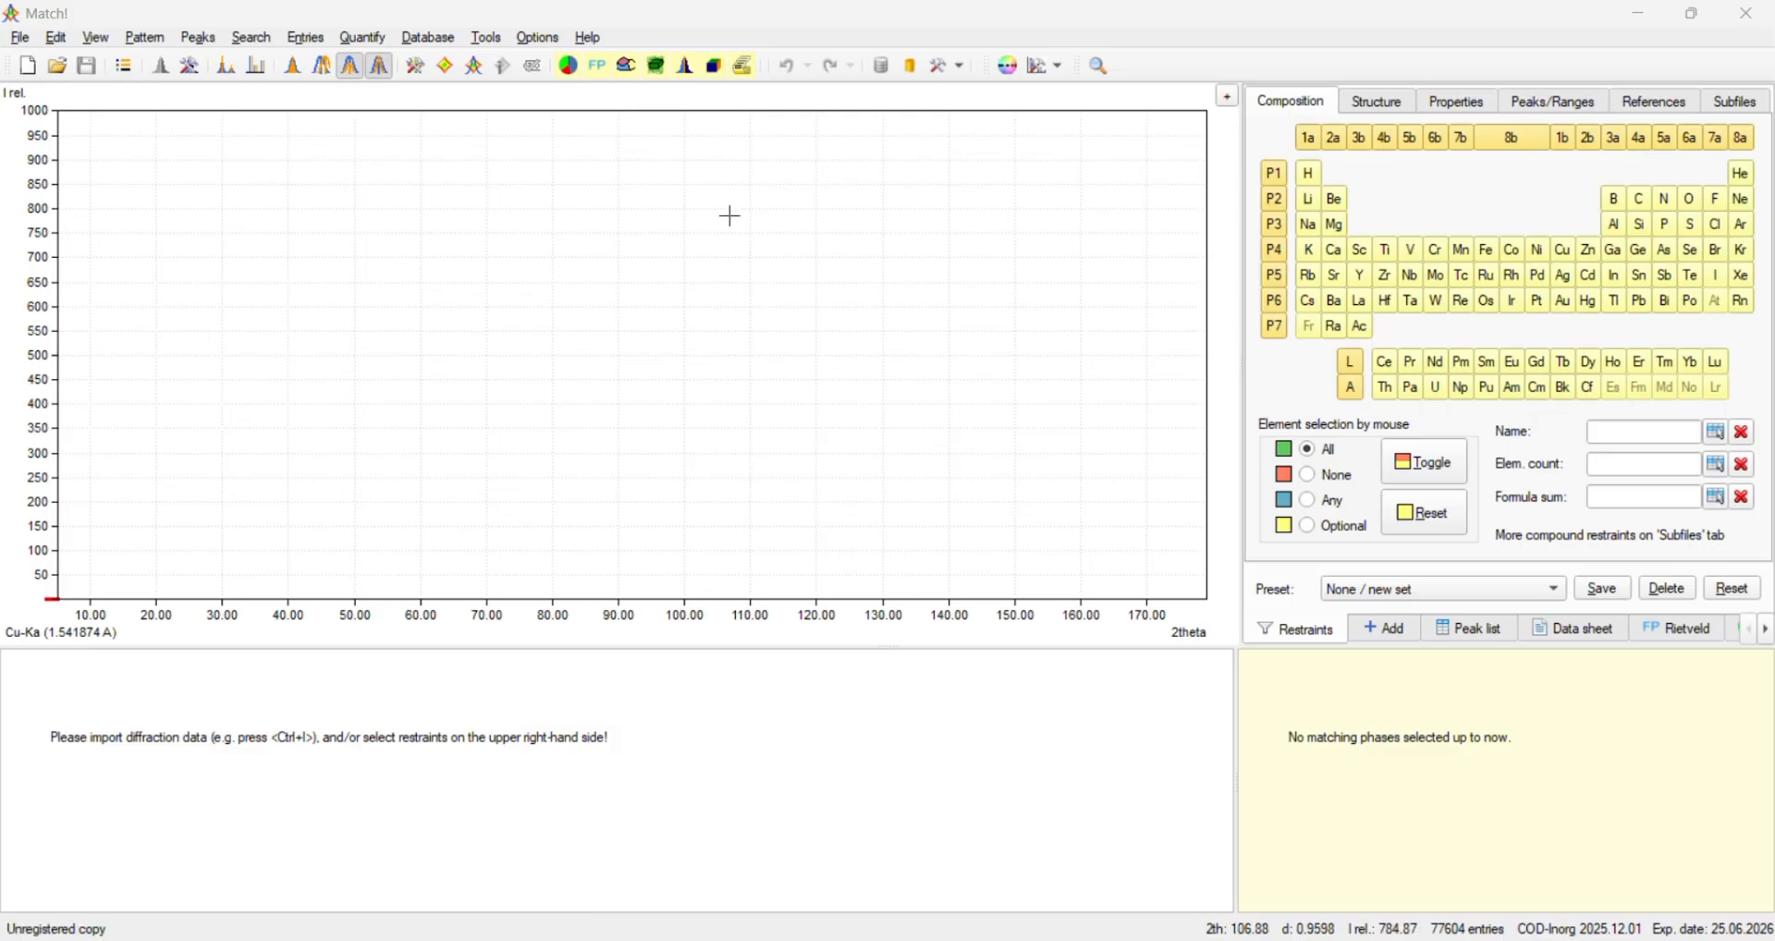
Set the user level for automatic operations to Expert in the program options.
left_click(539, 38)
left_click(573, 60)
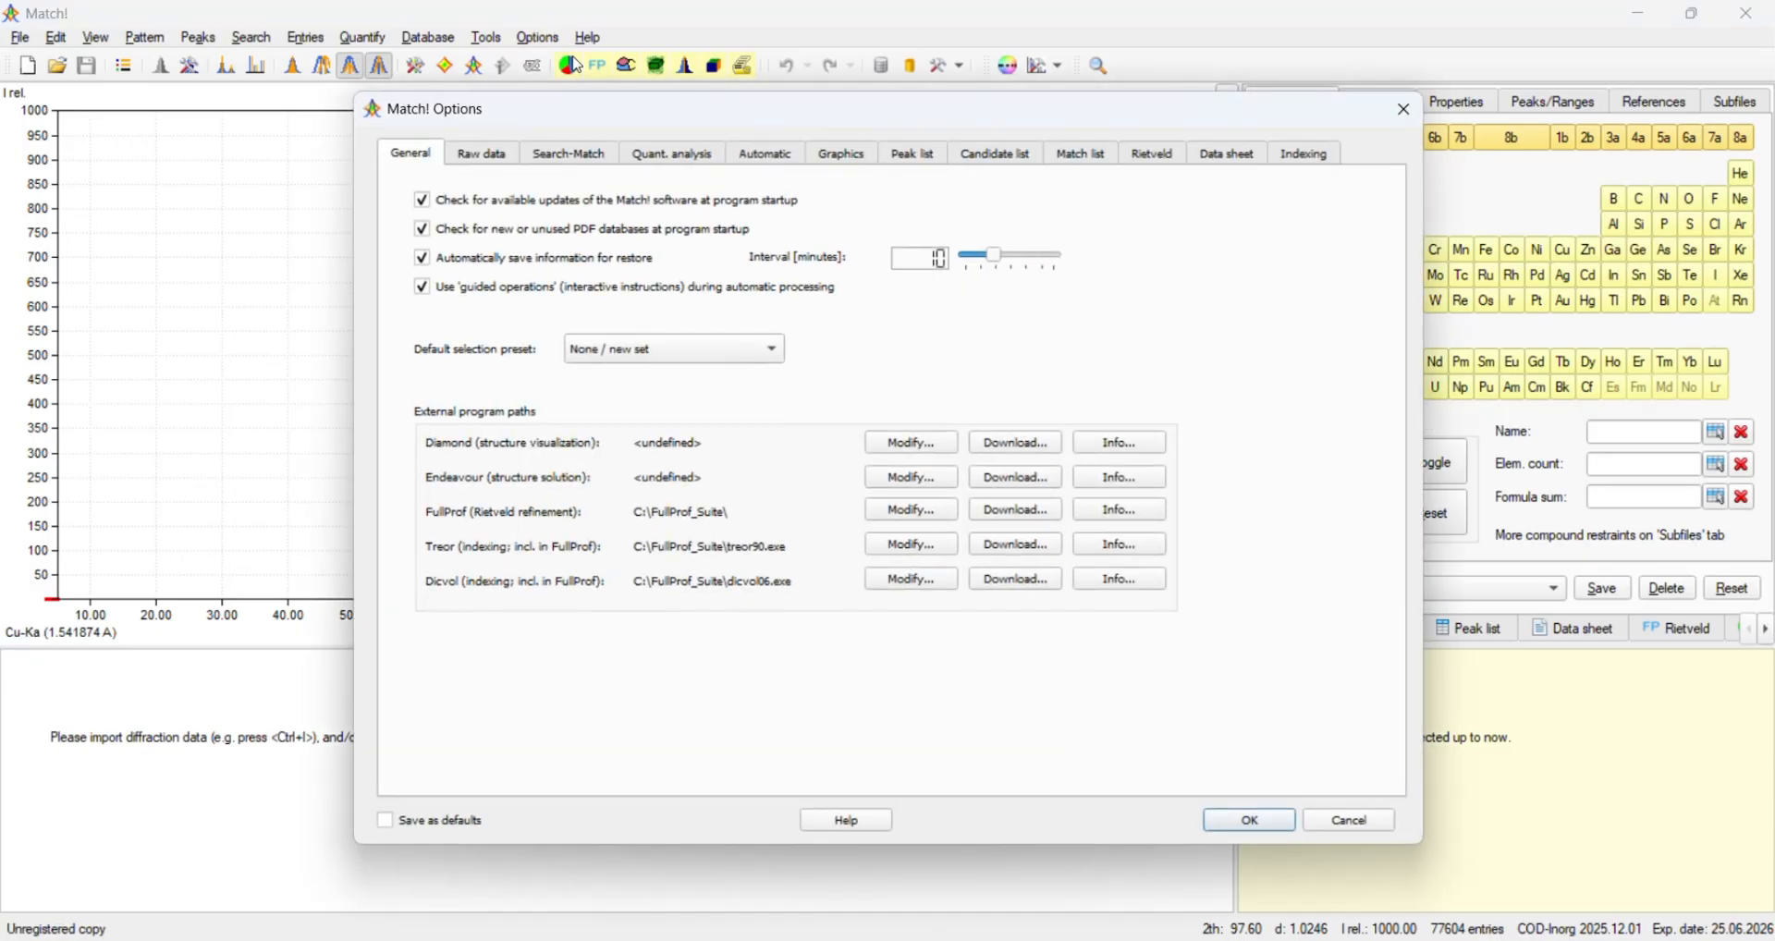
left_click(770, 157)
left_click(723, 209)
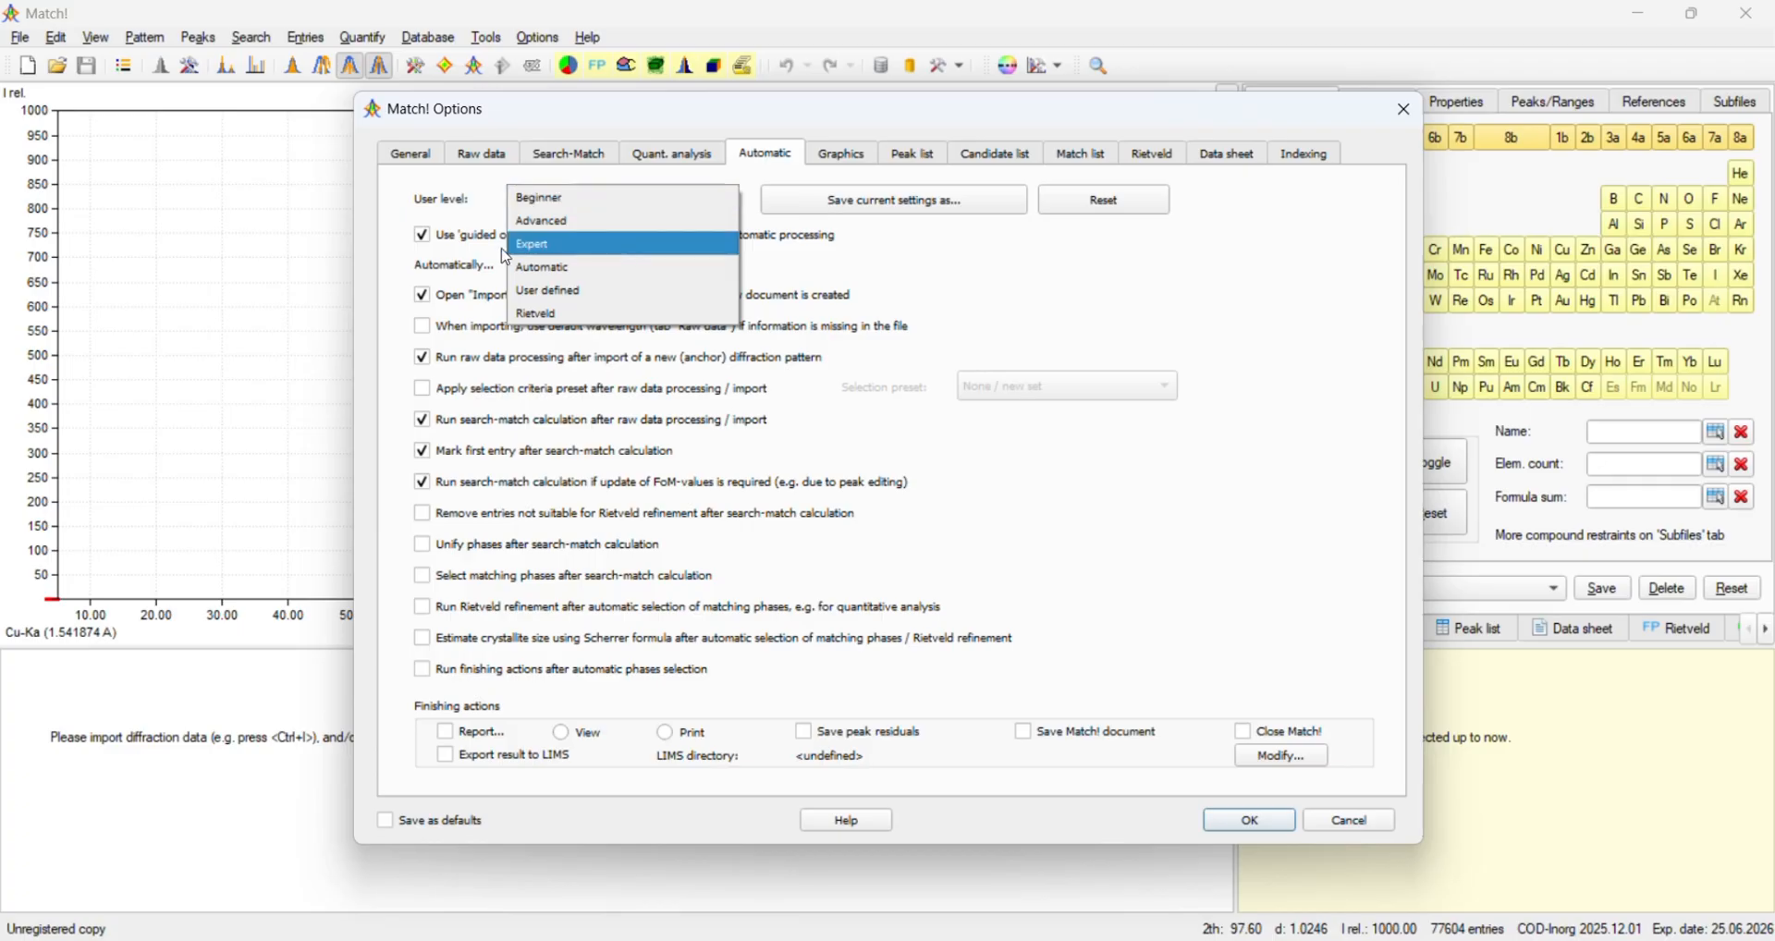
left_click(565, 247)
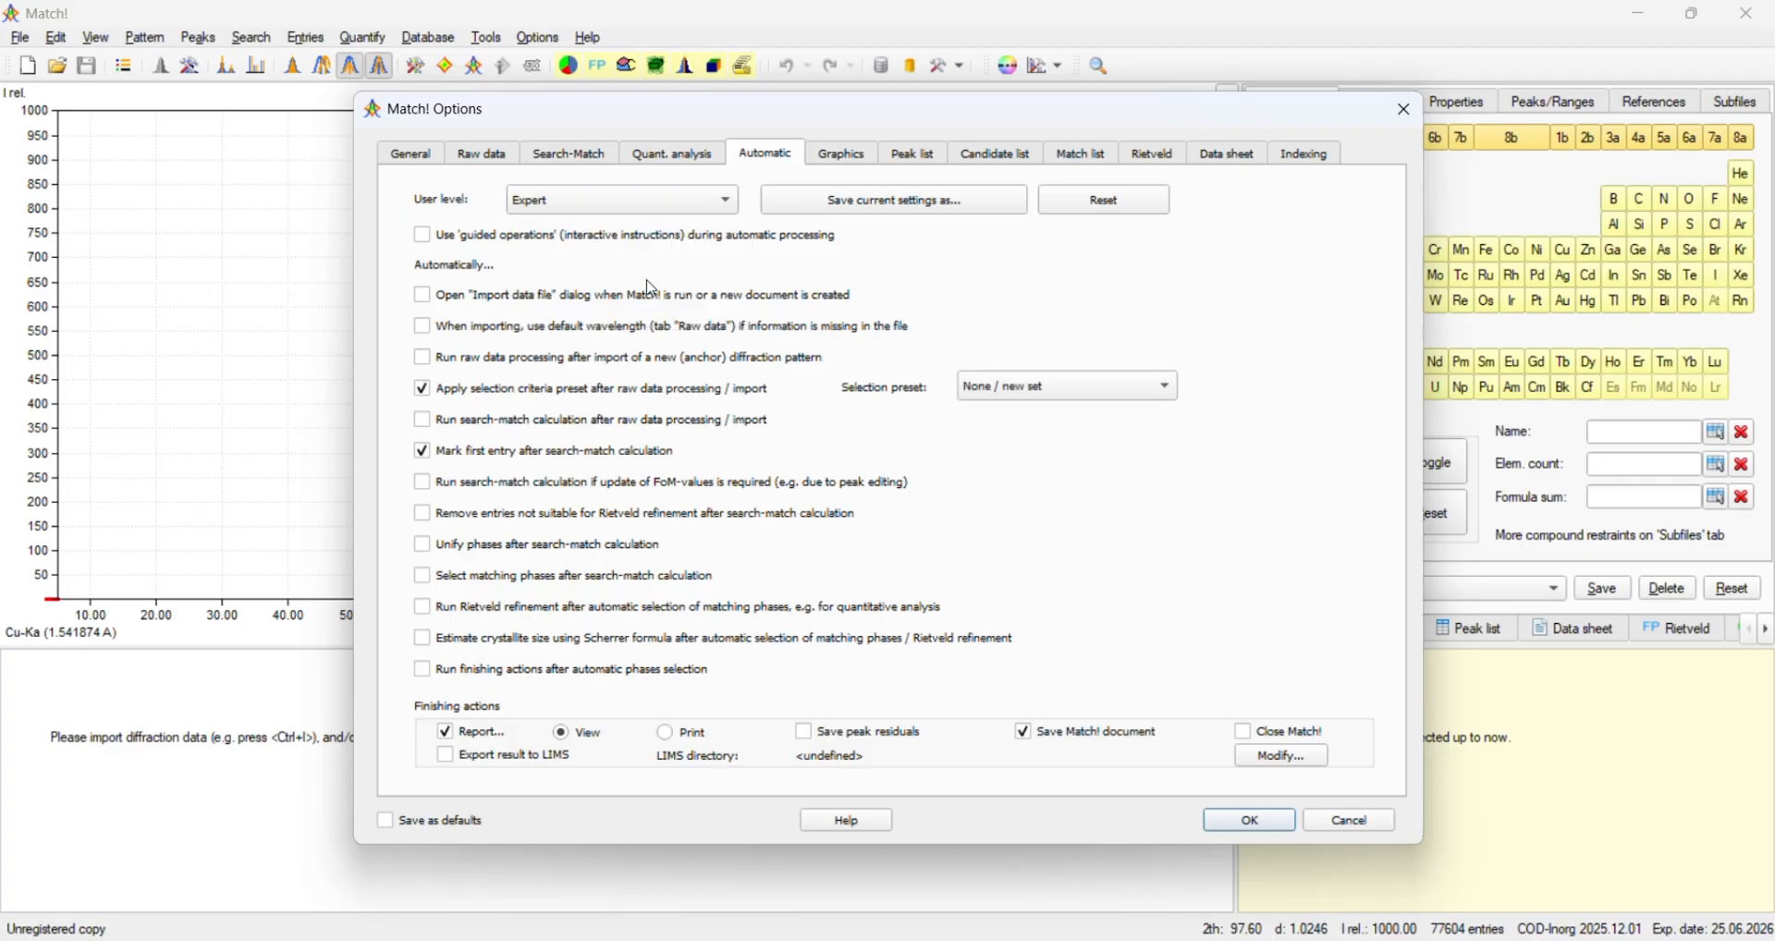
left_click(1259, 825)
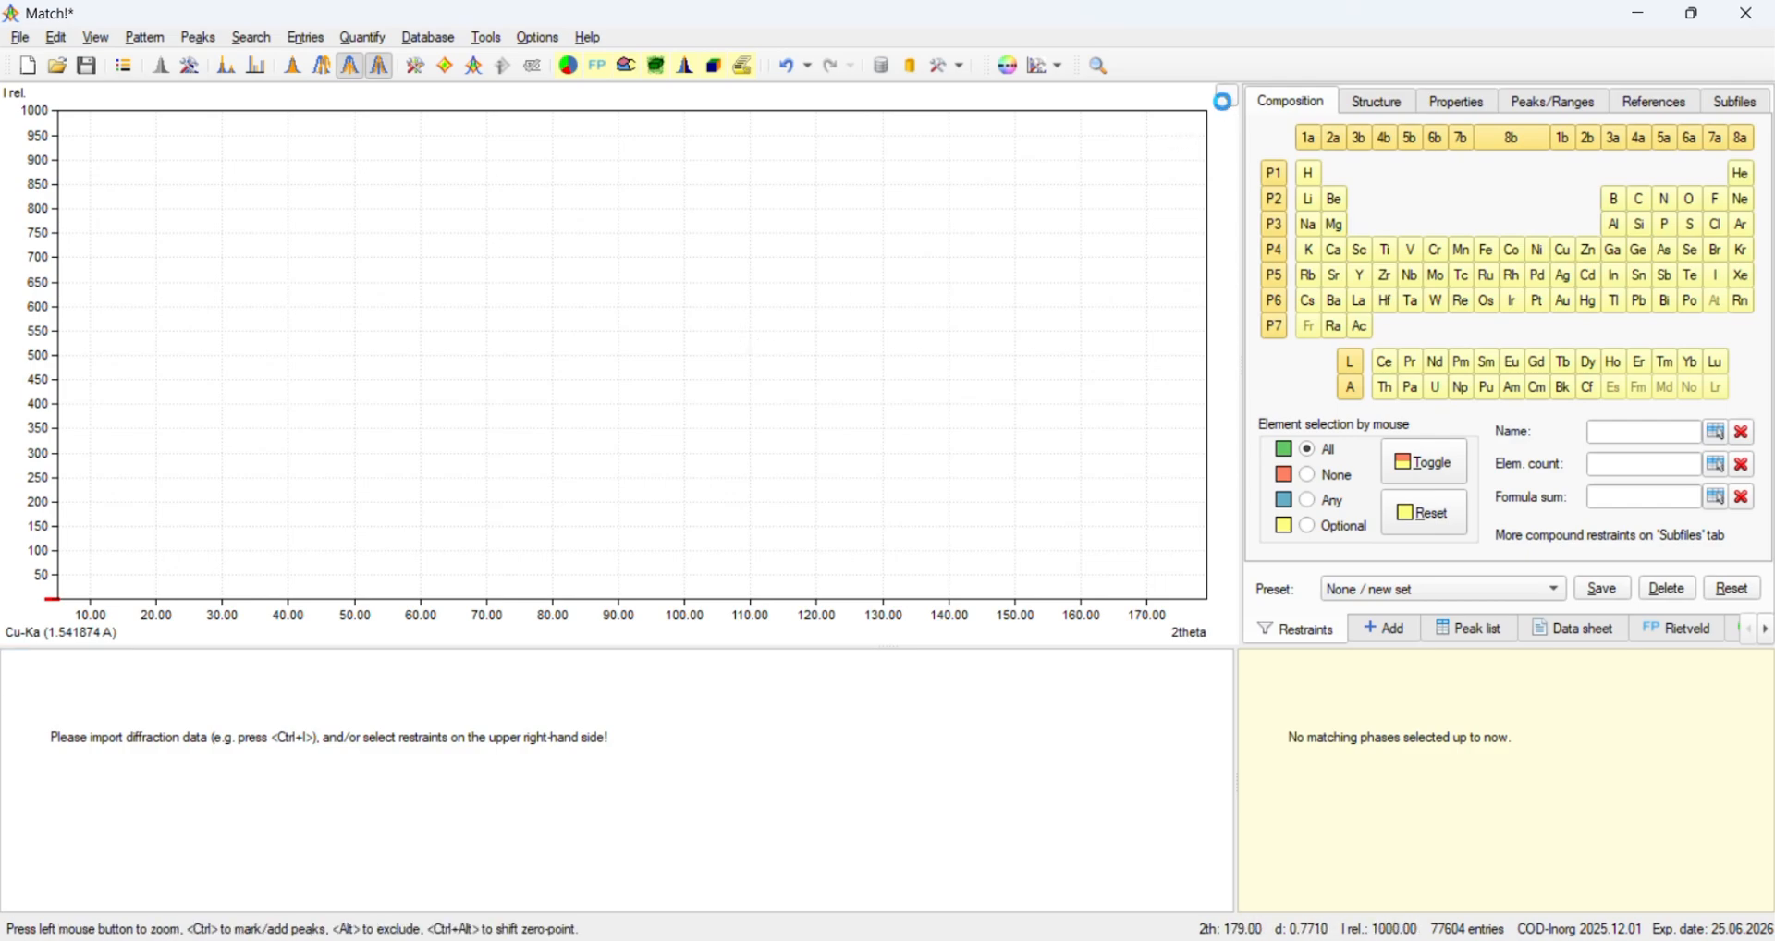
Import the diffraction file 2026 sampel 3.xrdml from the XRD folder and smooth its raw data.
key("ctrl+i")
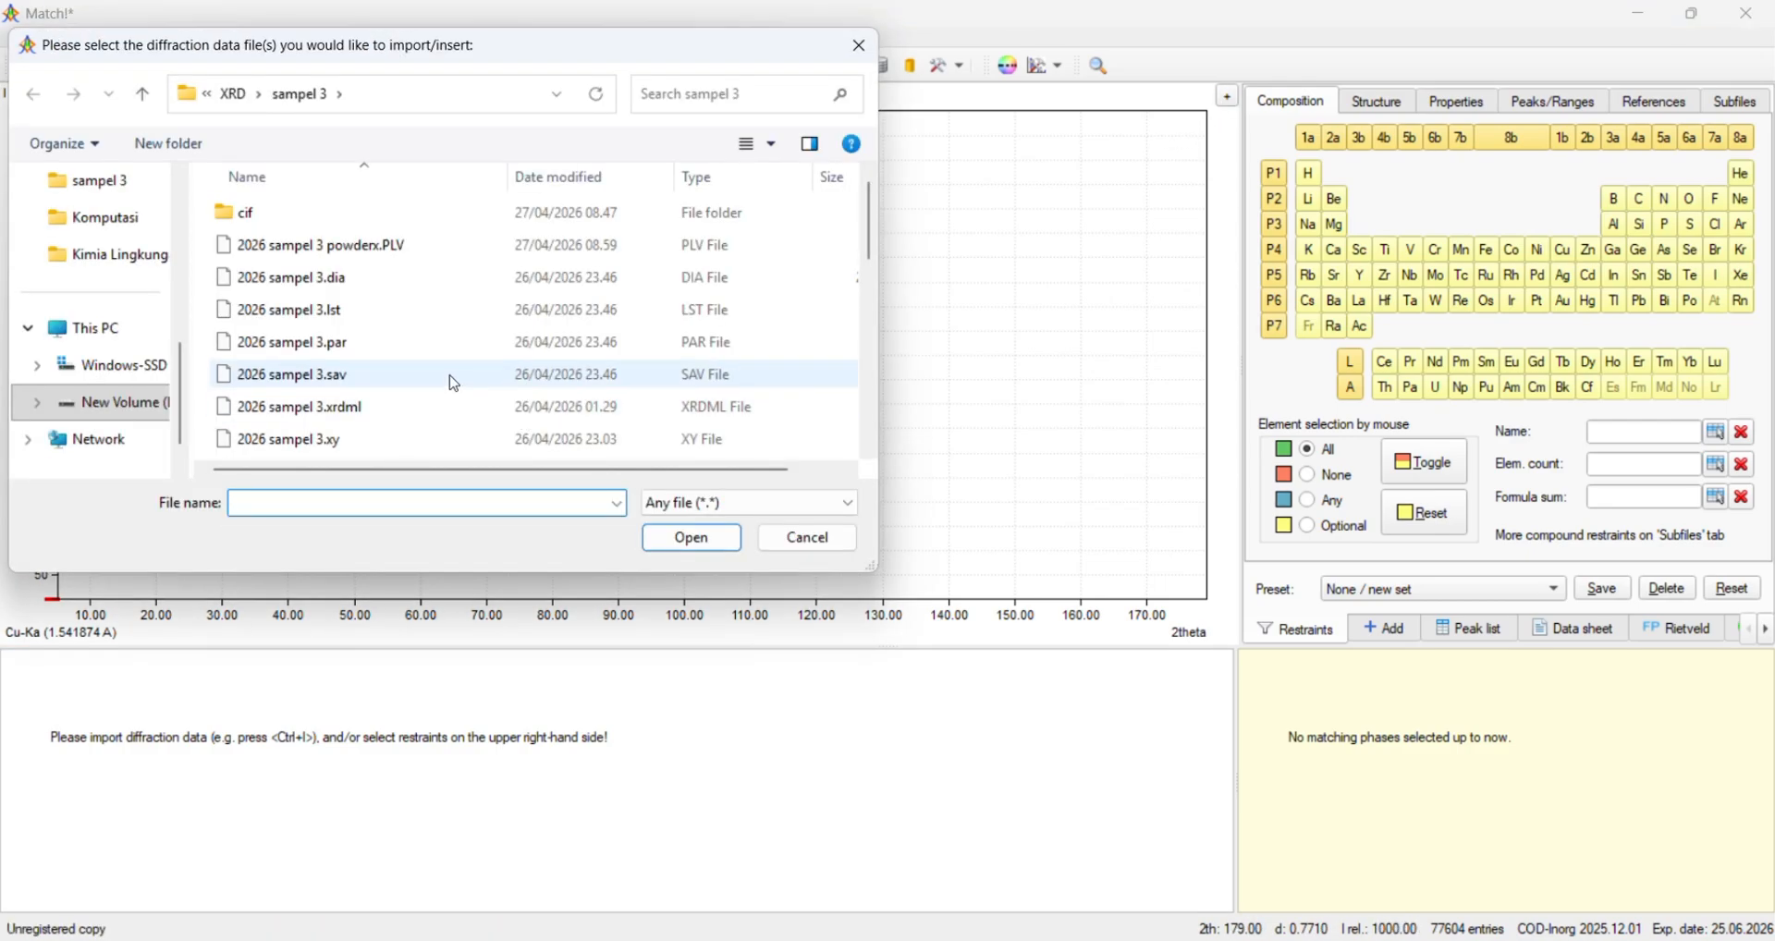
scroll(452, 384, "up", 1)
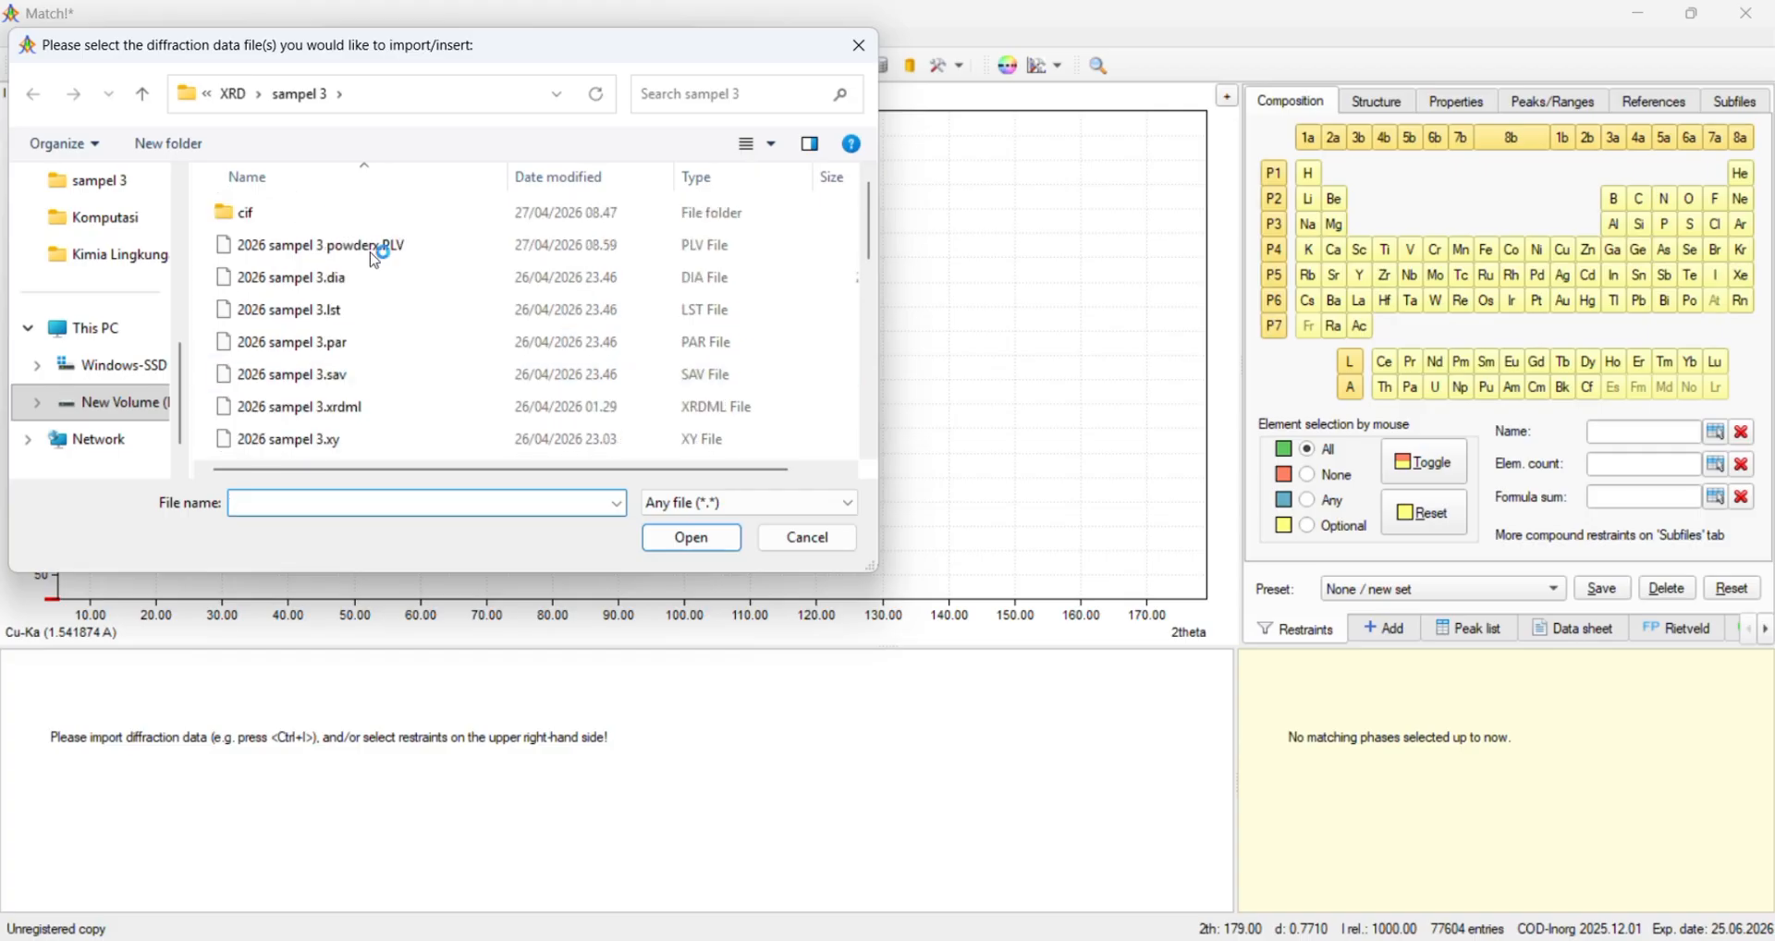
left_click(237, 94)
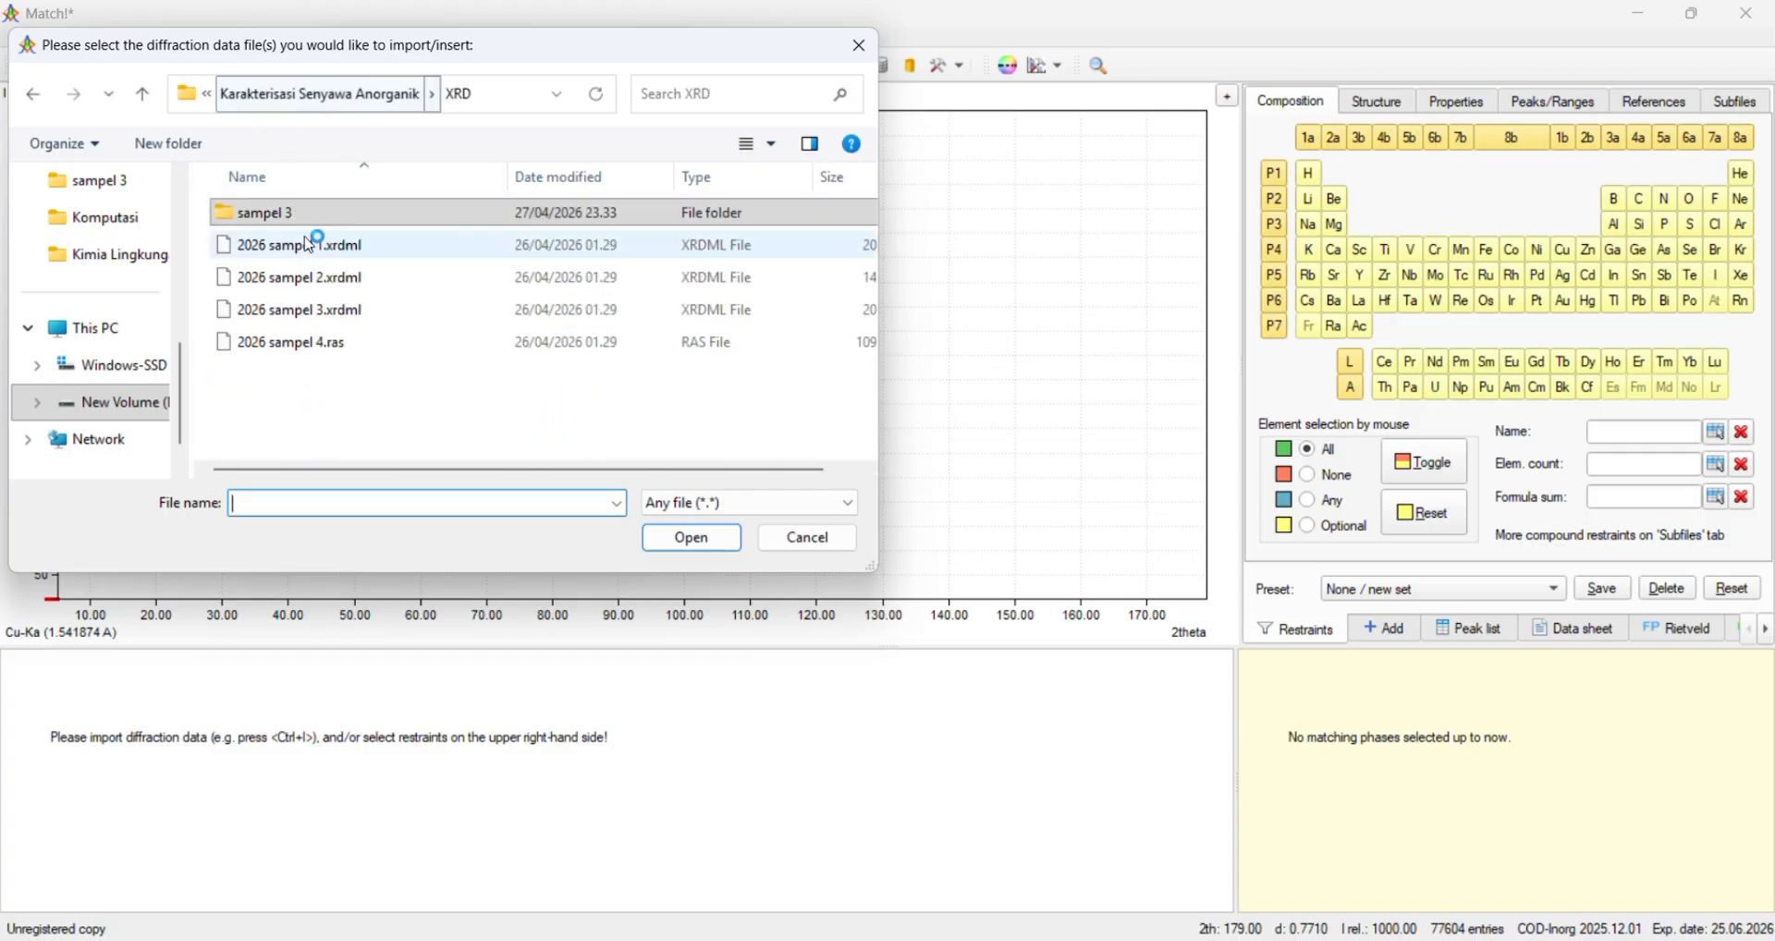
left_click(415, 314)
left_click(694, 541)
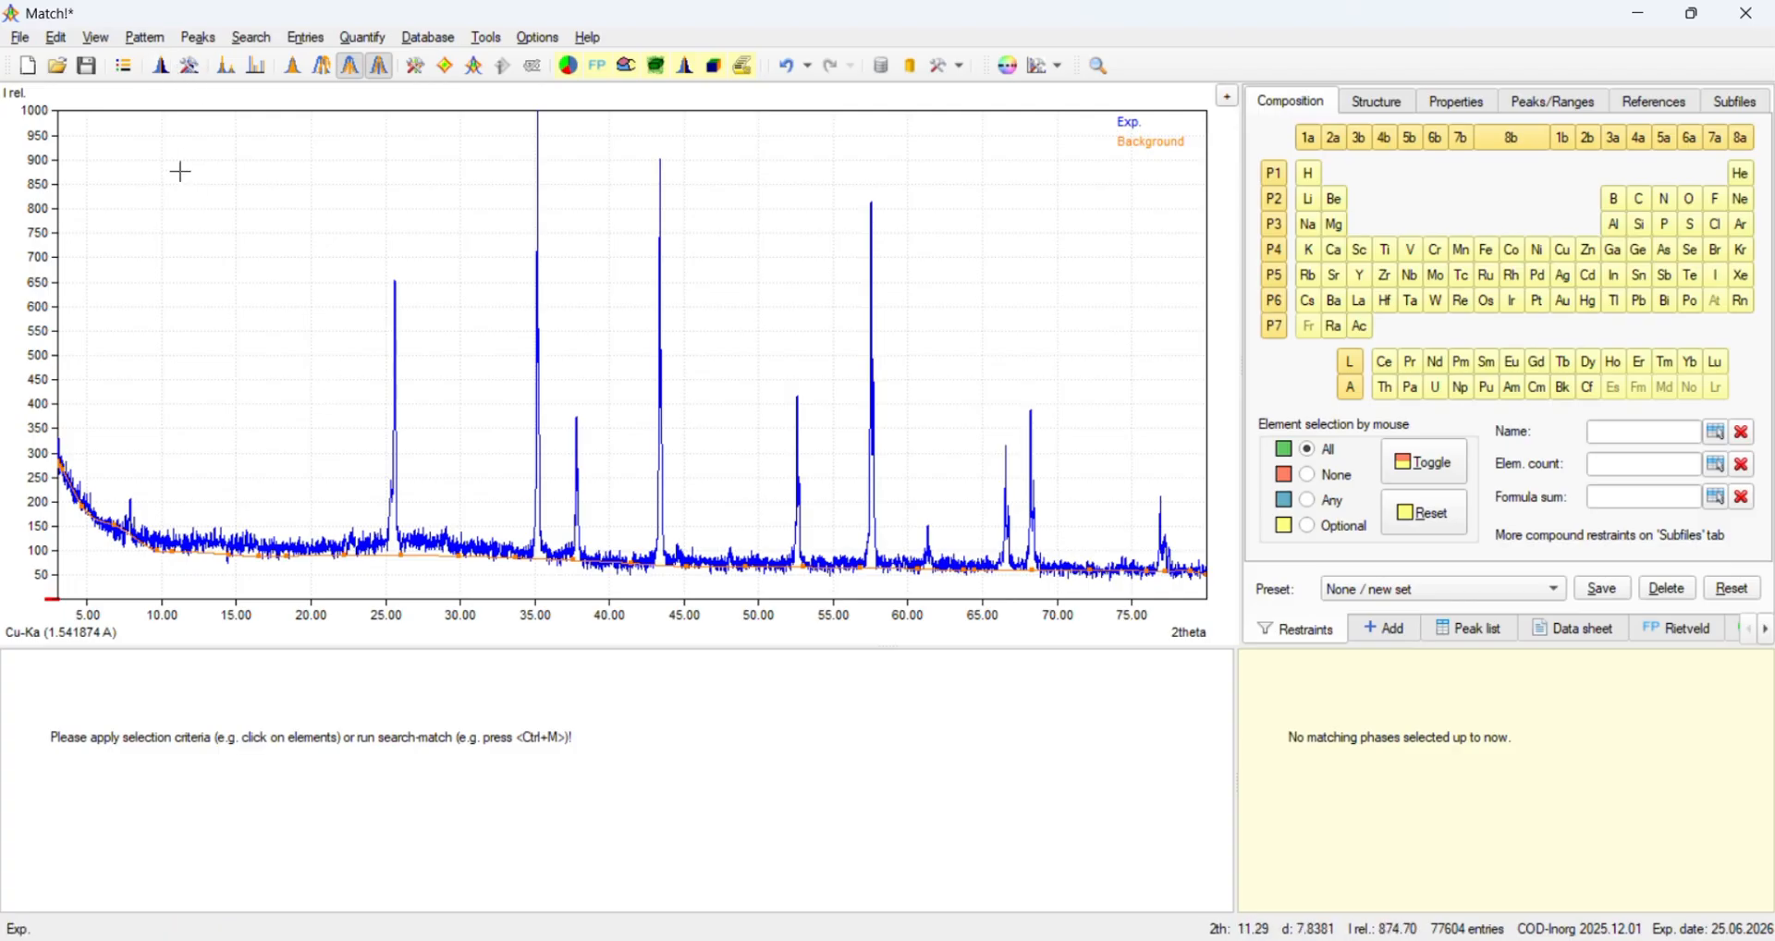
left_click(144, 39)
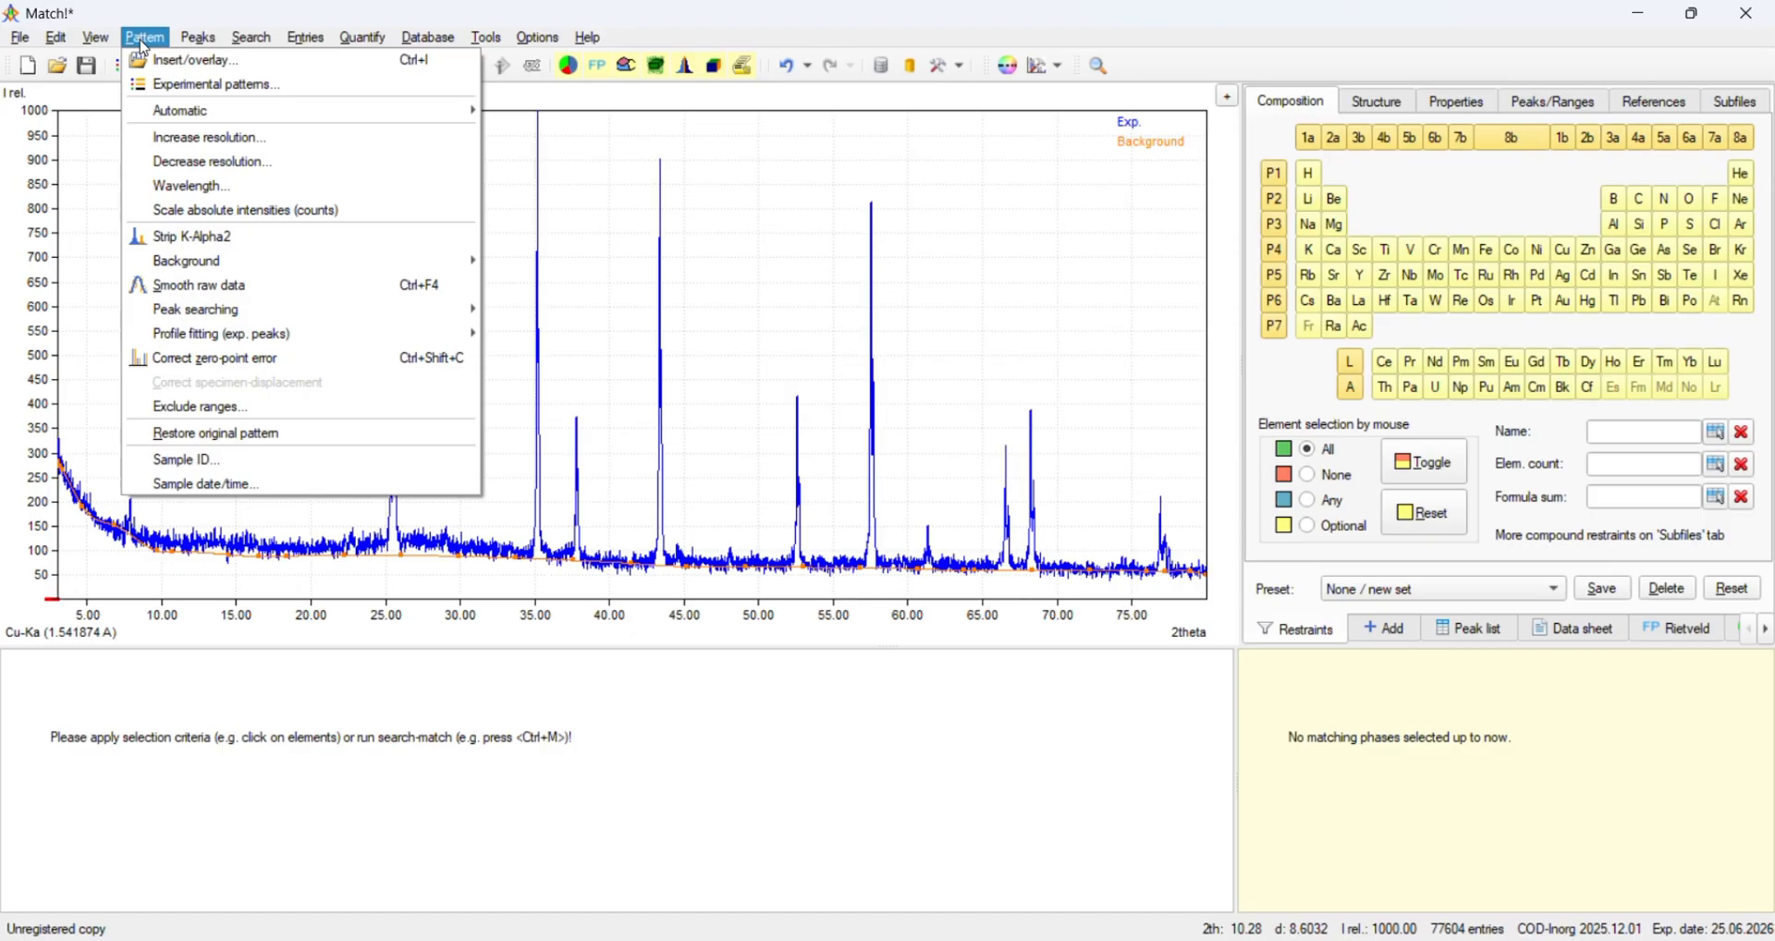
left_click(303, 296)
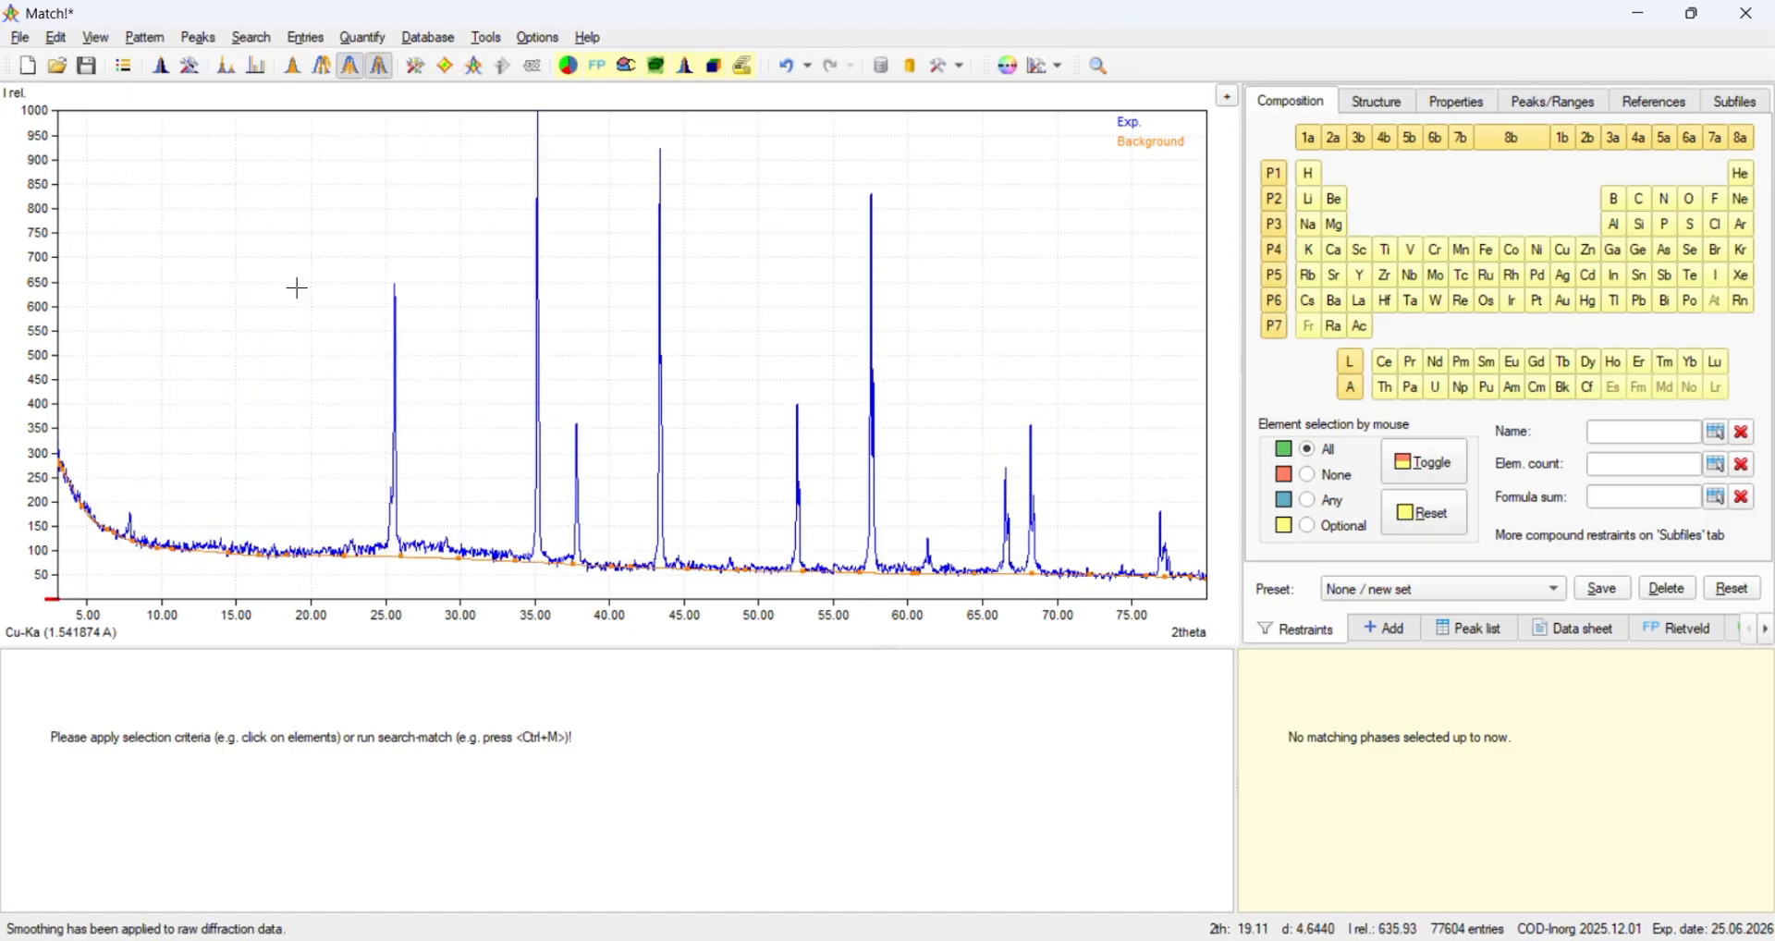
Enable raw data smoothing in the raw data options, with a manual smoothing window width of 35 instead of automatic determination.
left_click(543, 39)
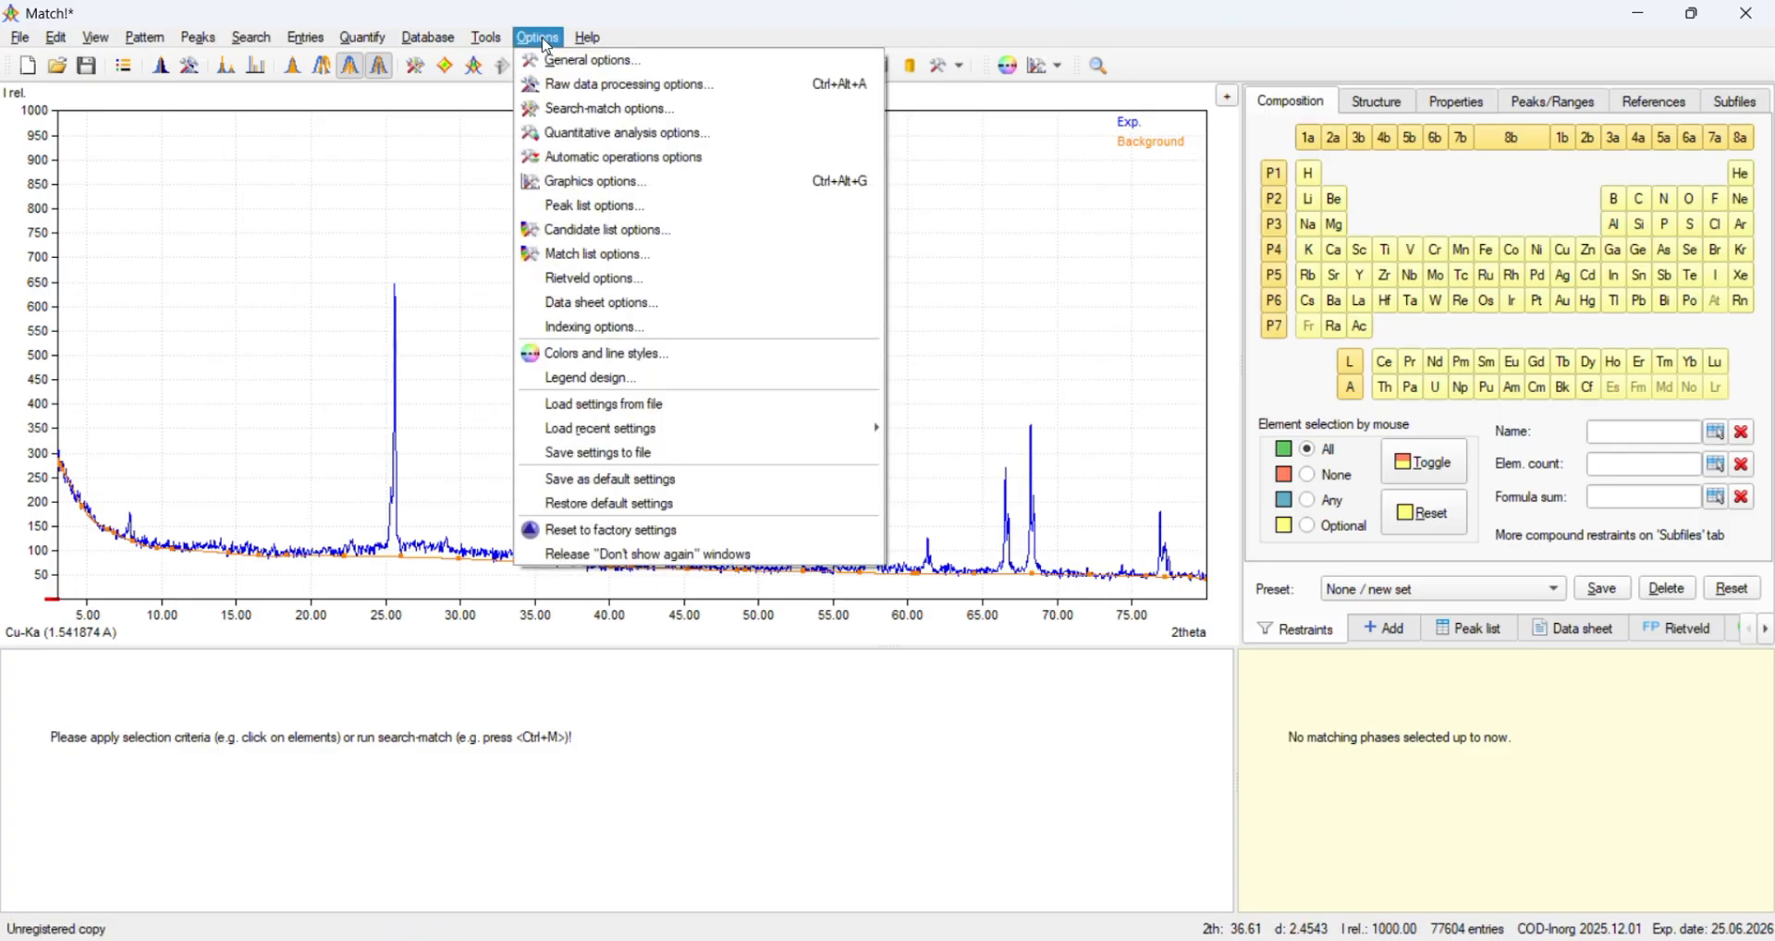
left_click(646, 93)
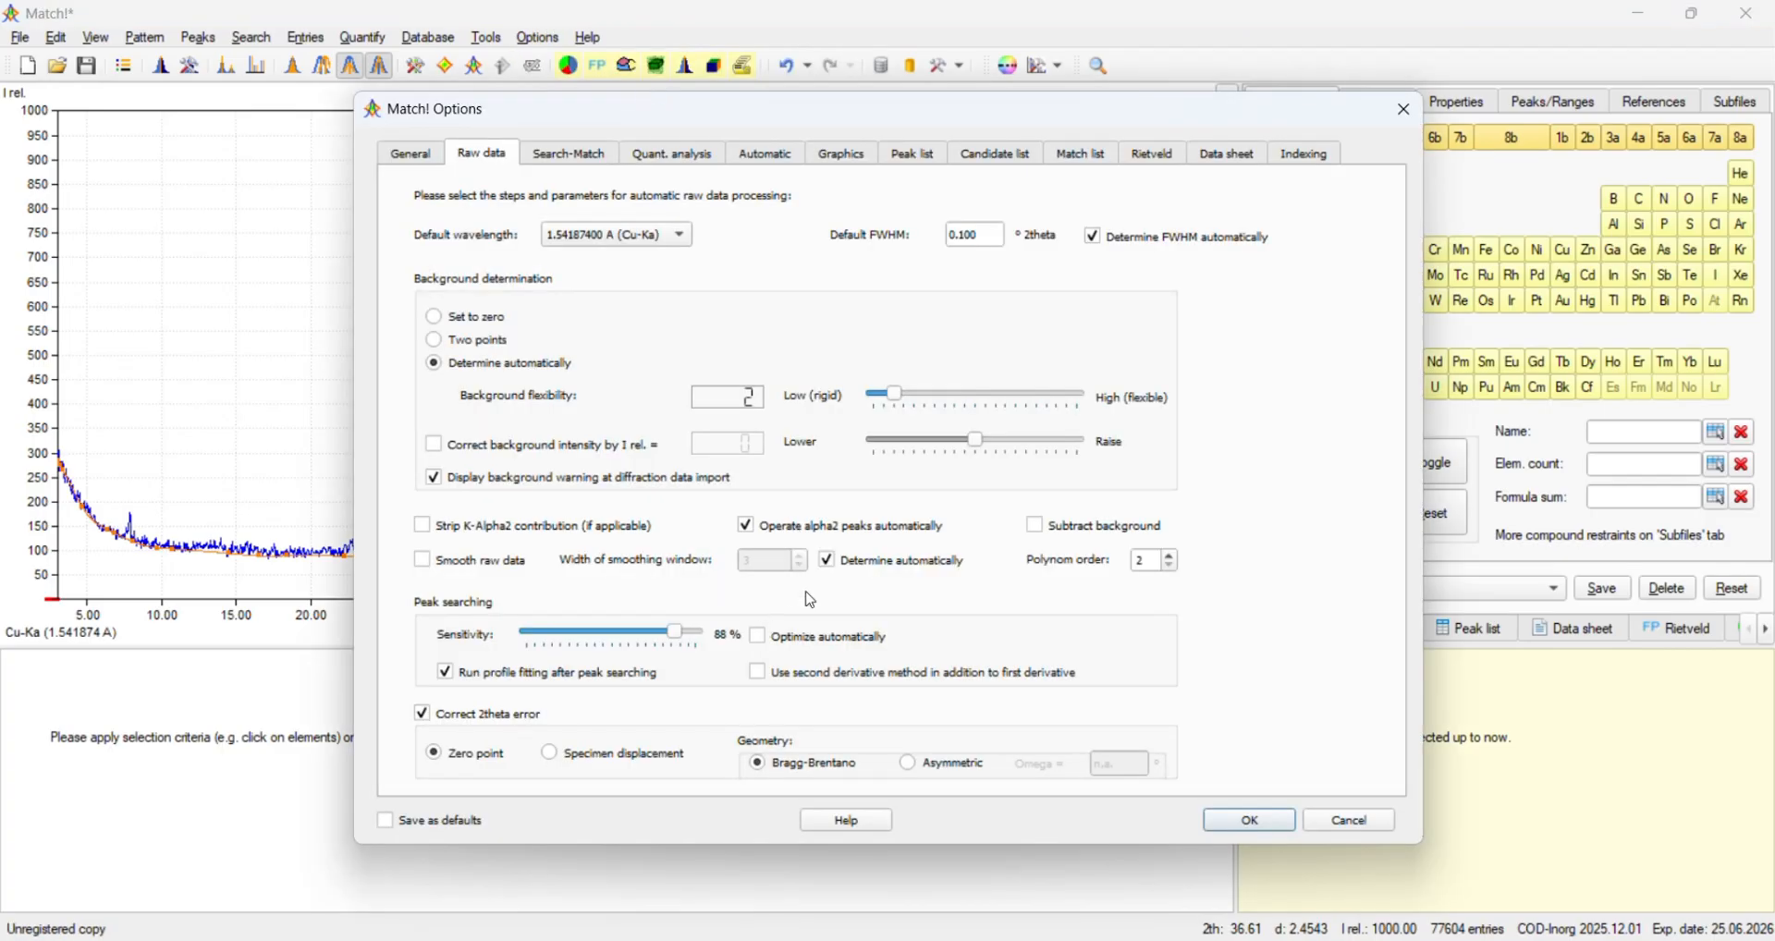
left_click(424, 566)
left_click(830, 566)
left_click(776, 566)
key("BackSpace")
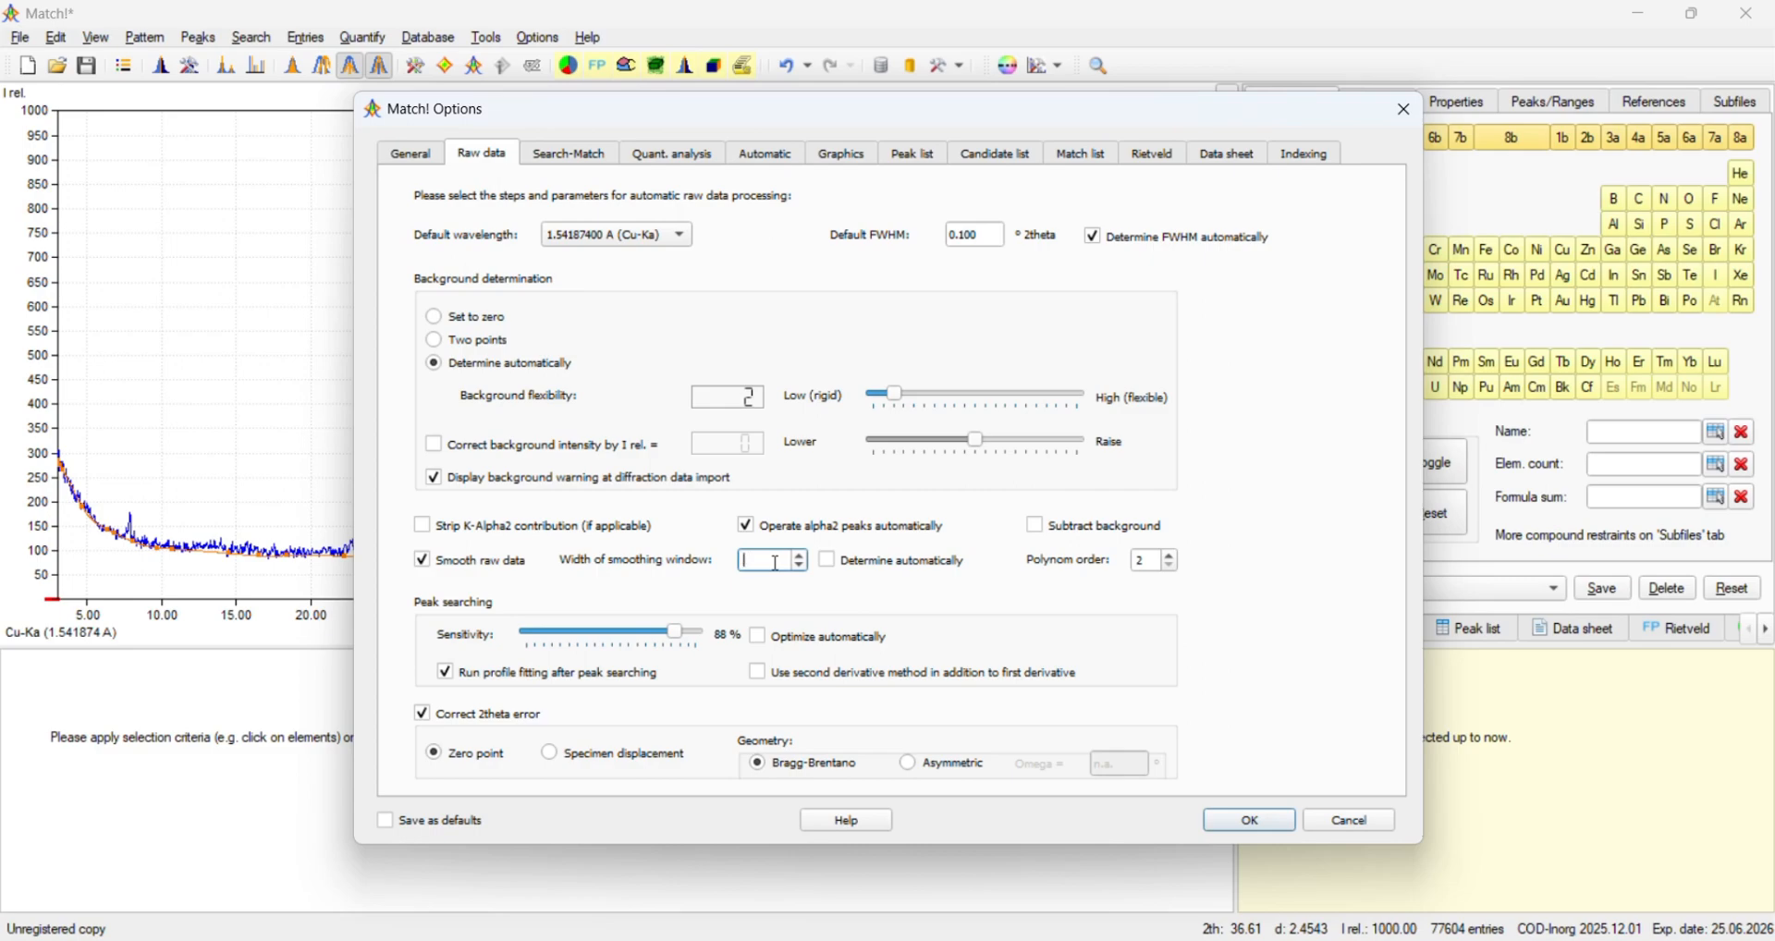
type("35")
key("Return")
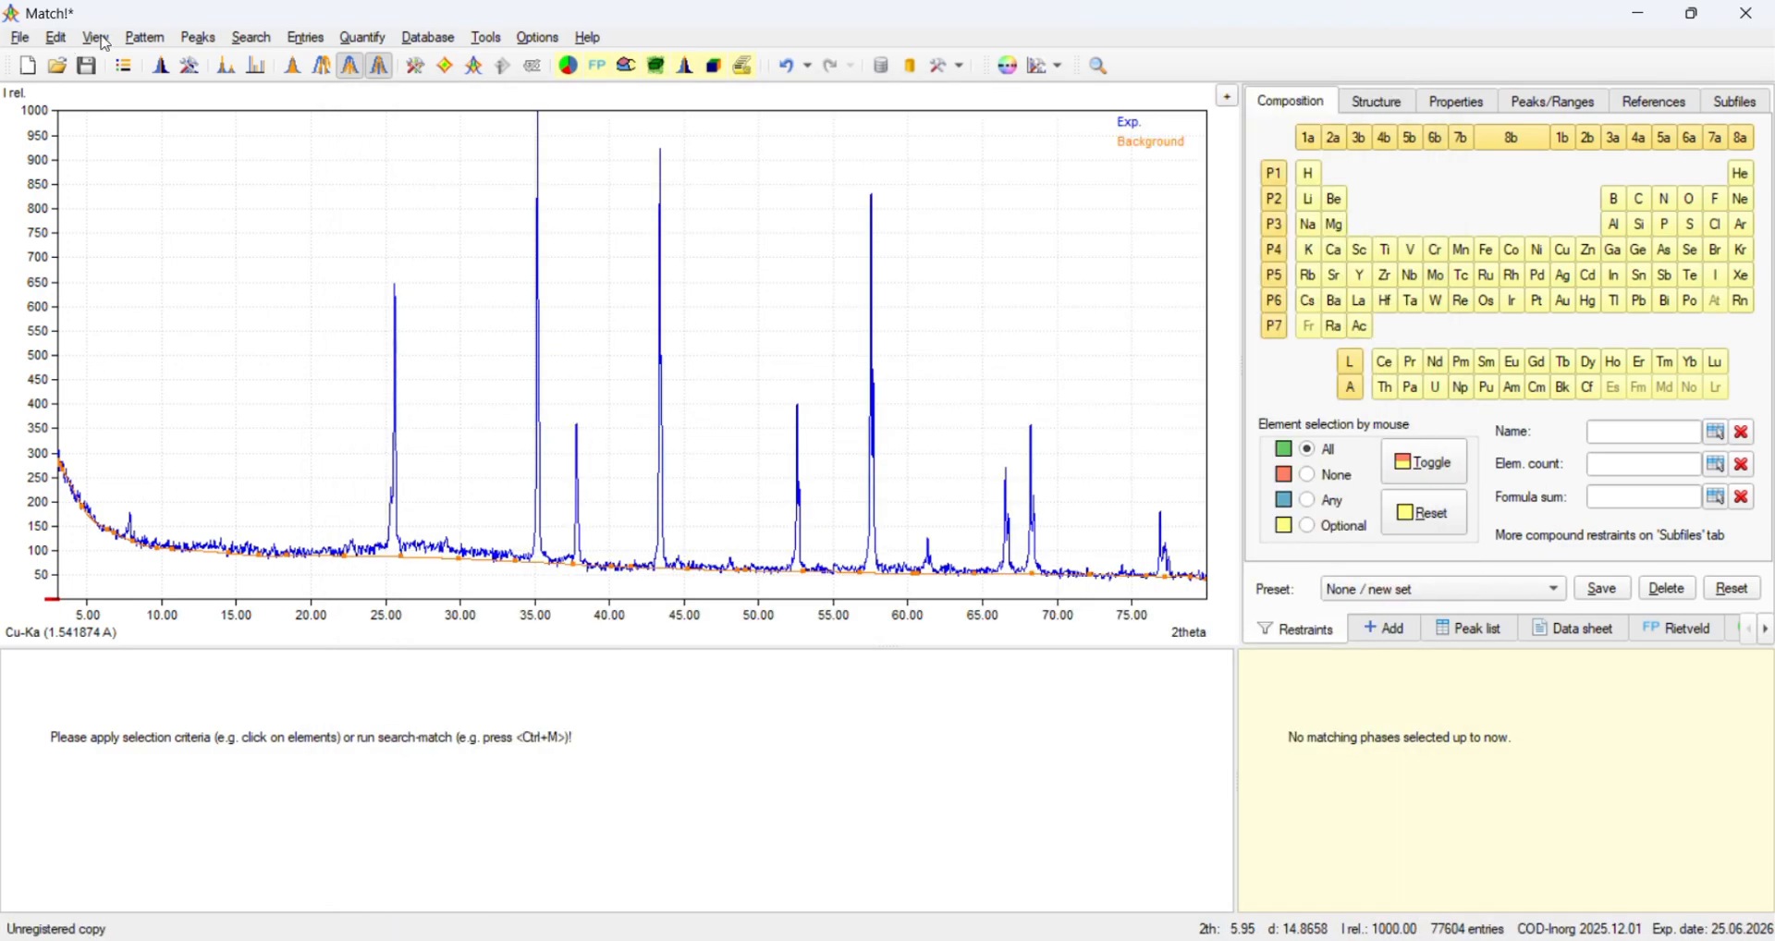
Smooth the raw diffraction data again and subtract the background from the pattern.
left_click(146, 37)
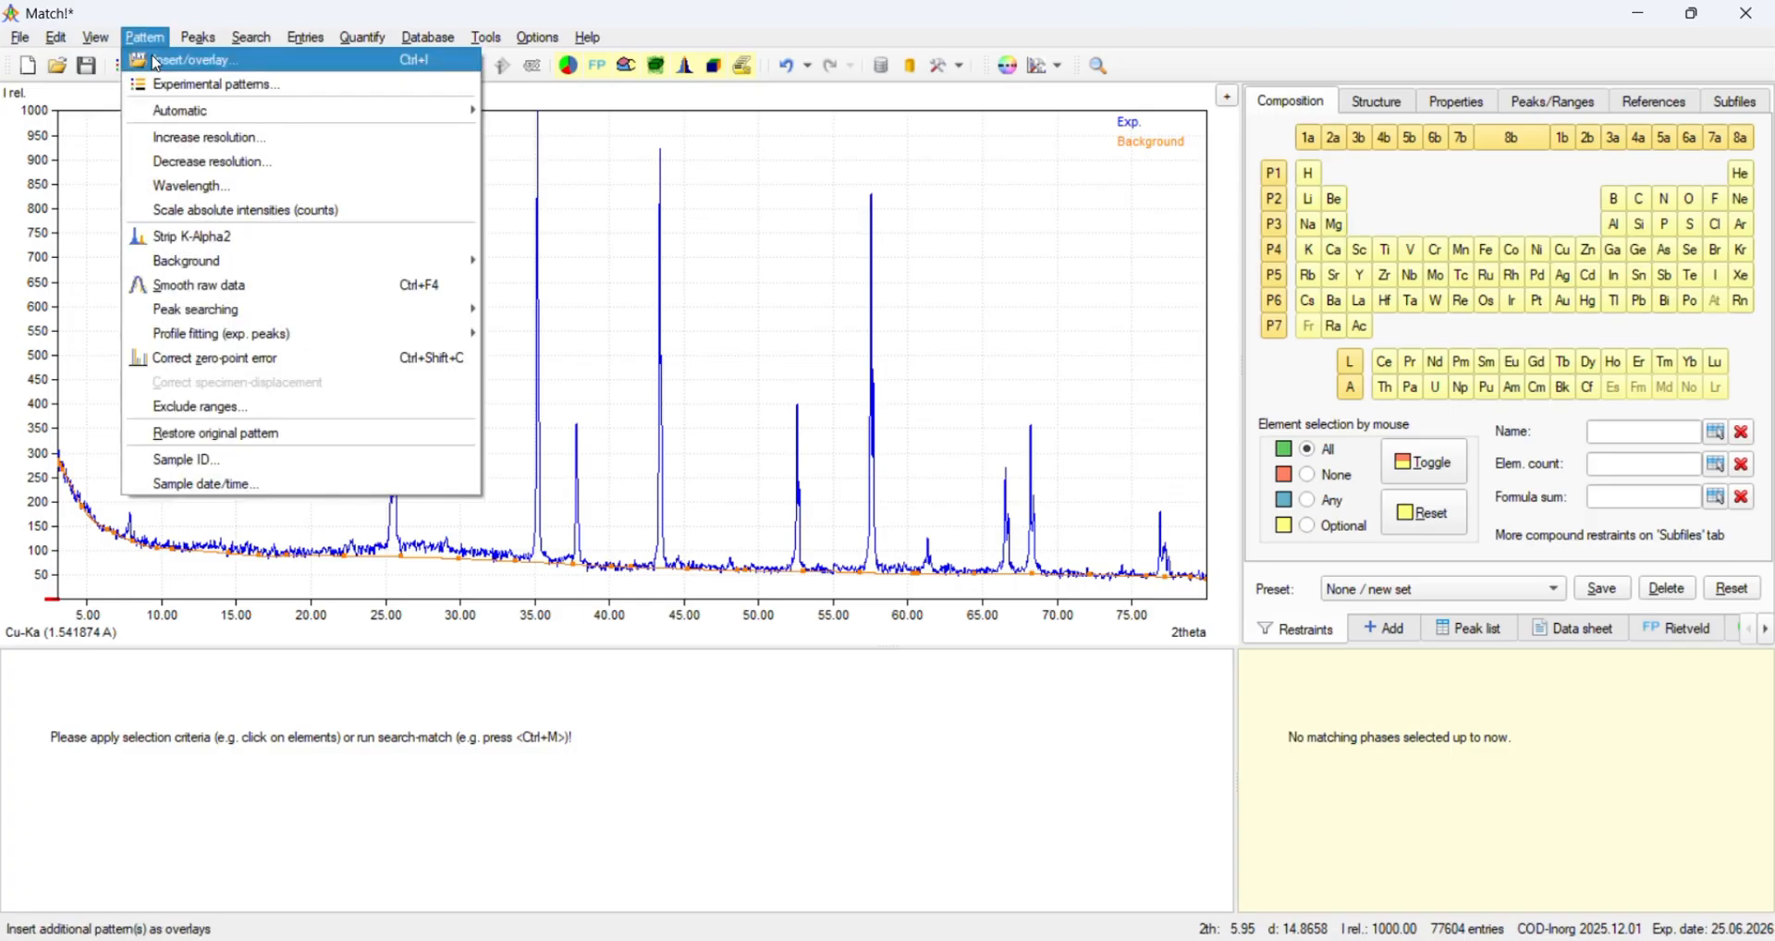
left_click(292, 291)
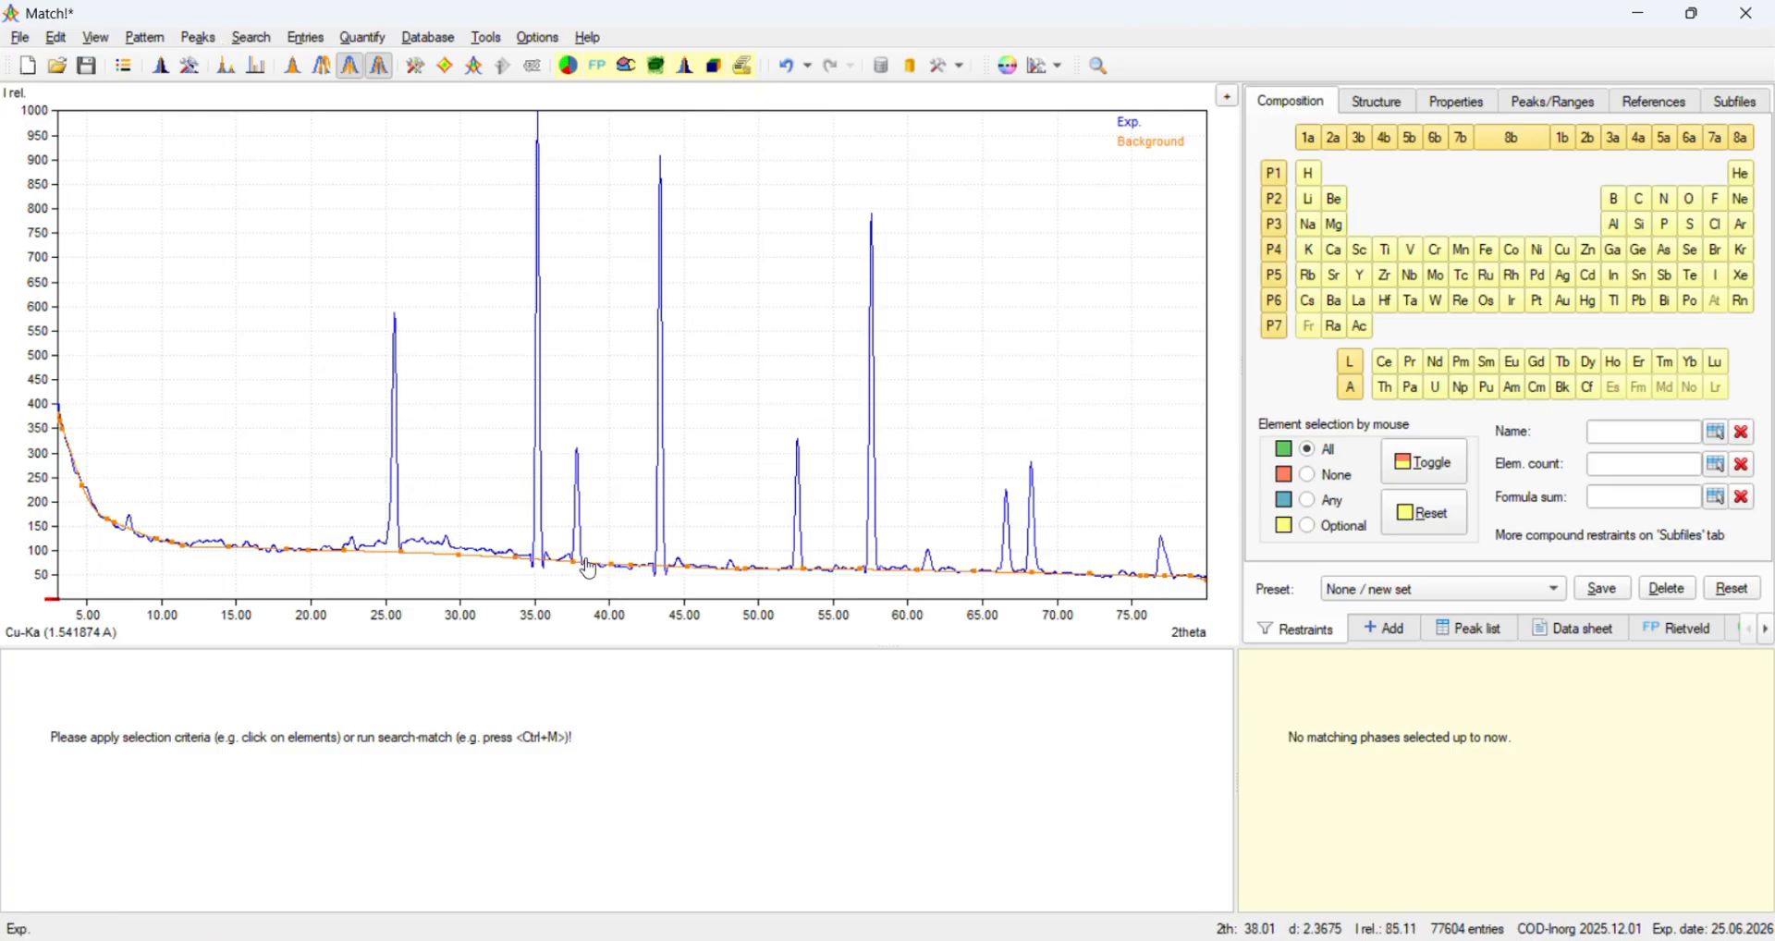
left_click(145, 37)
mouse_move(347, 269)
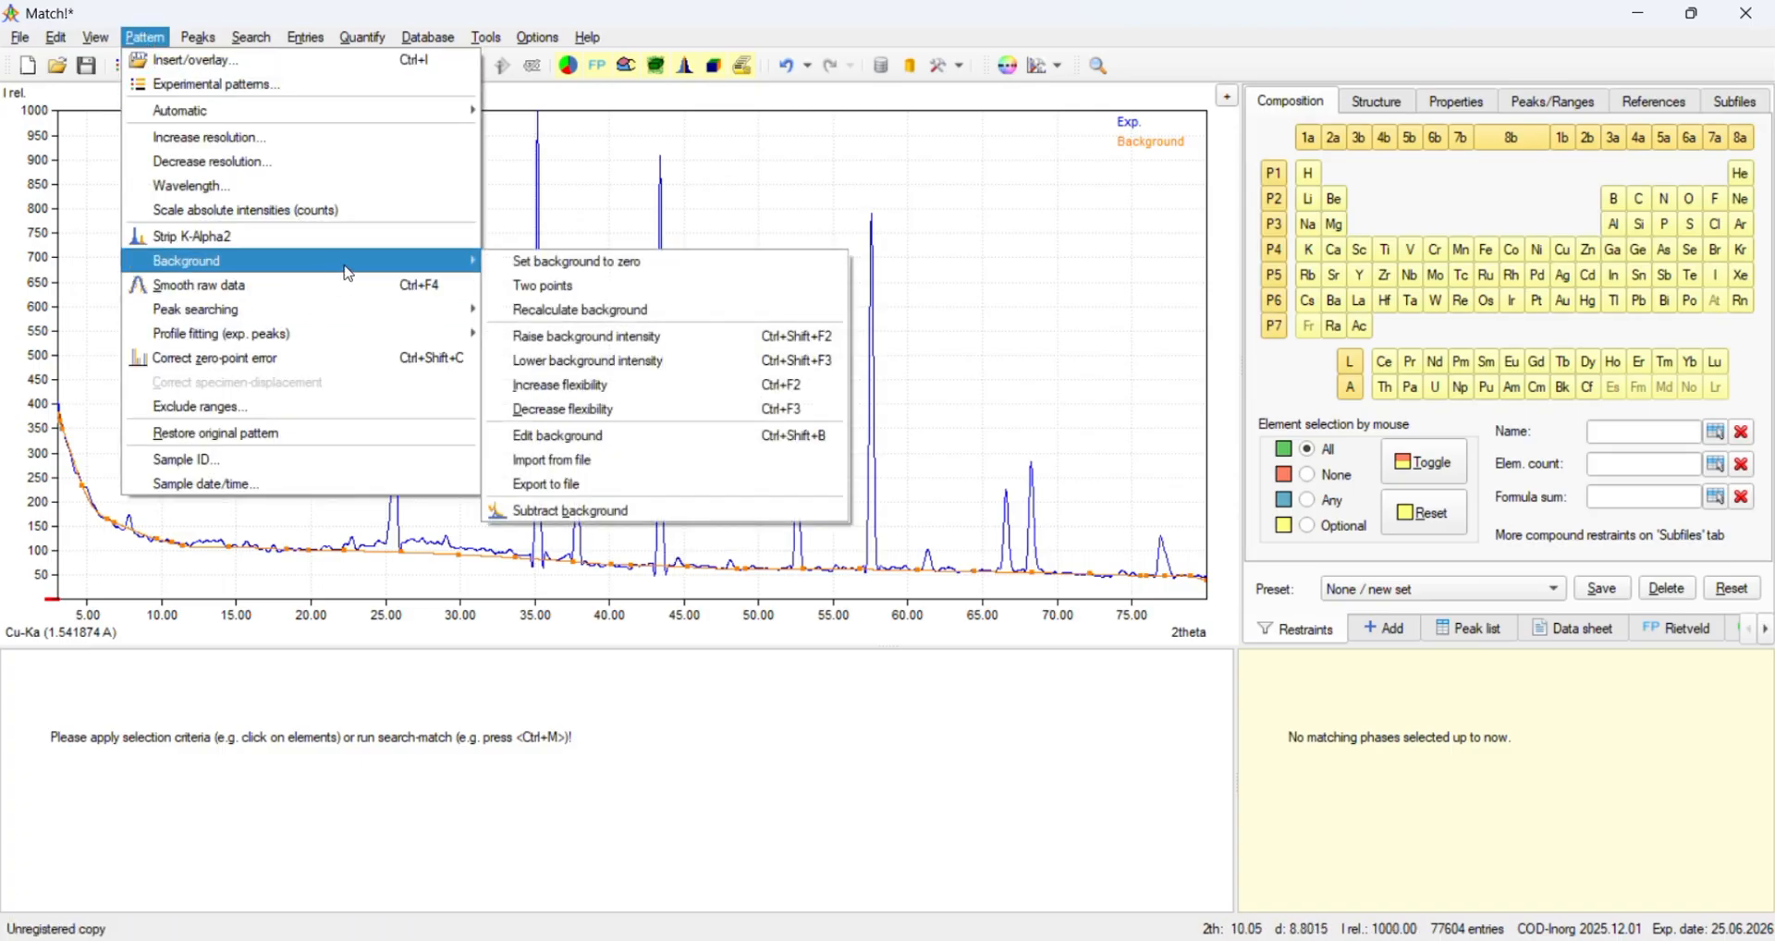
left_click(638, 513)
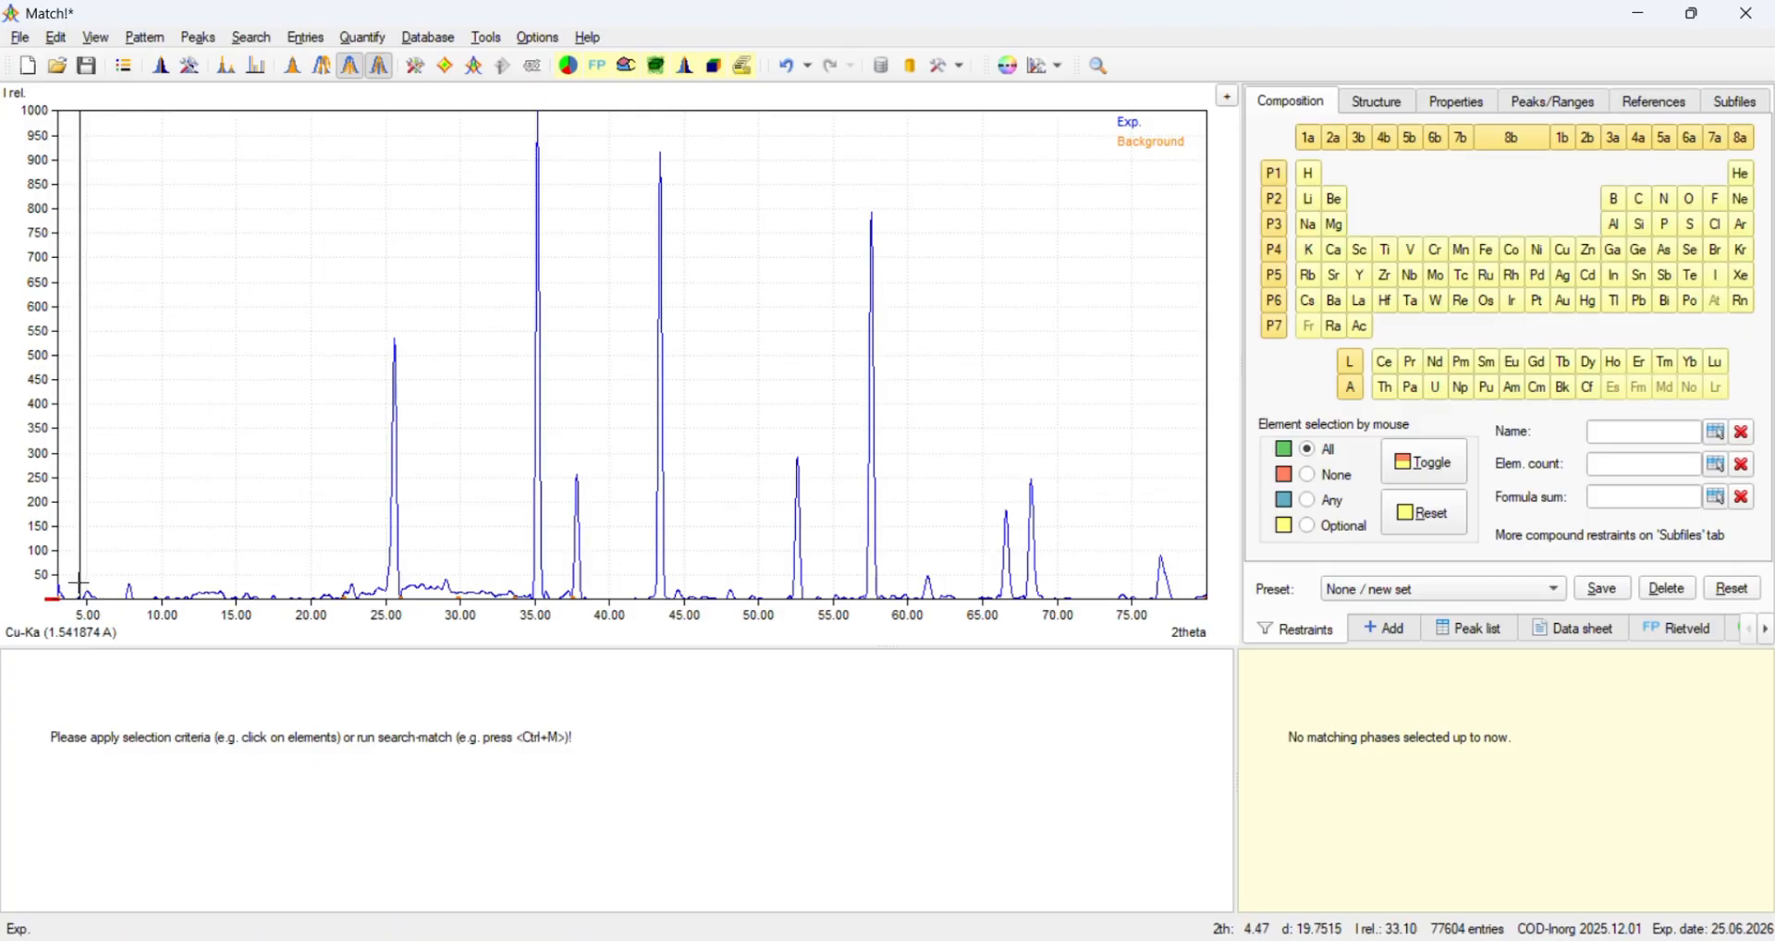
Mark the peaks at the low-angle end of the pattern, from about 4.5 to 7.8° 2theta.
scroll(76, 575, "up", 3)
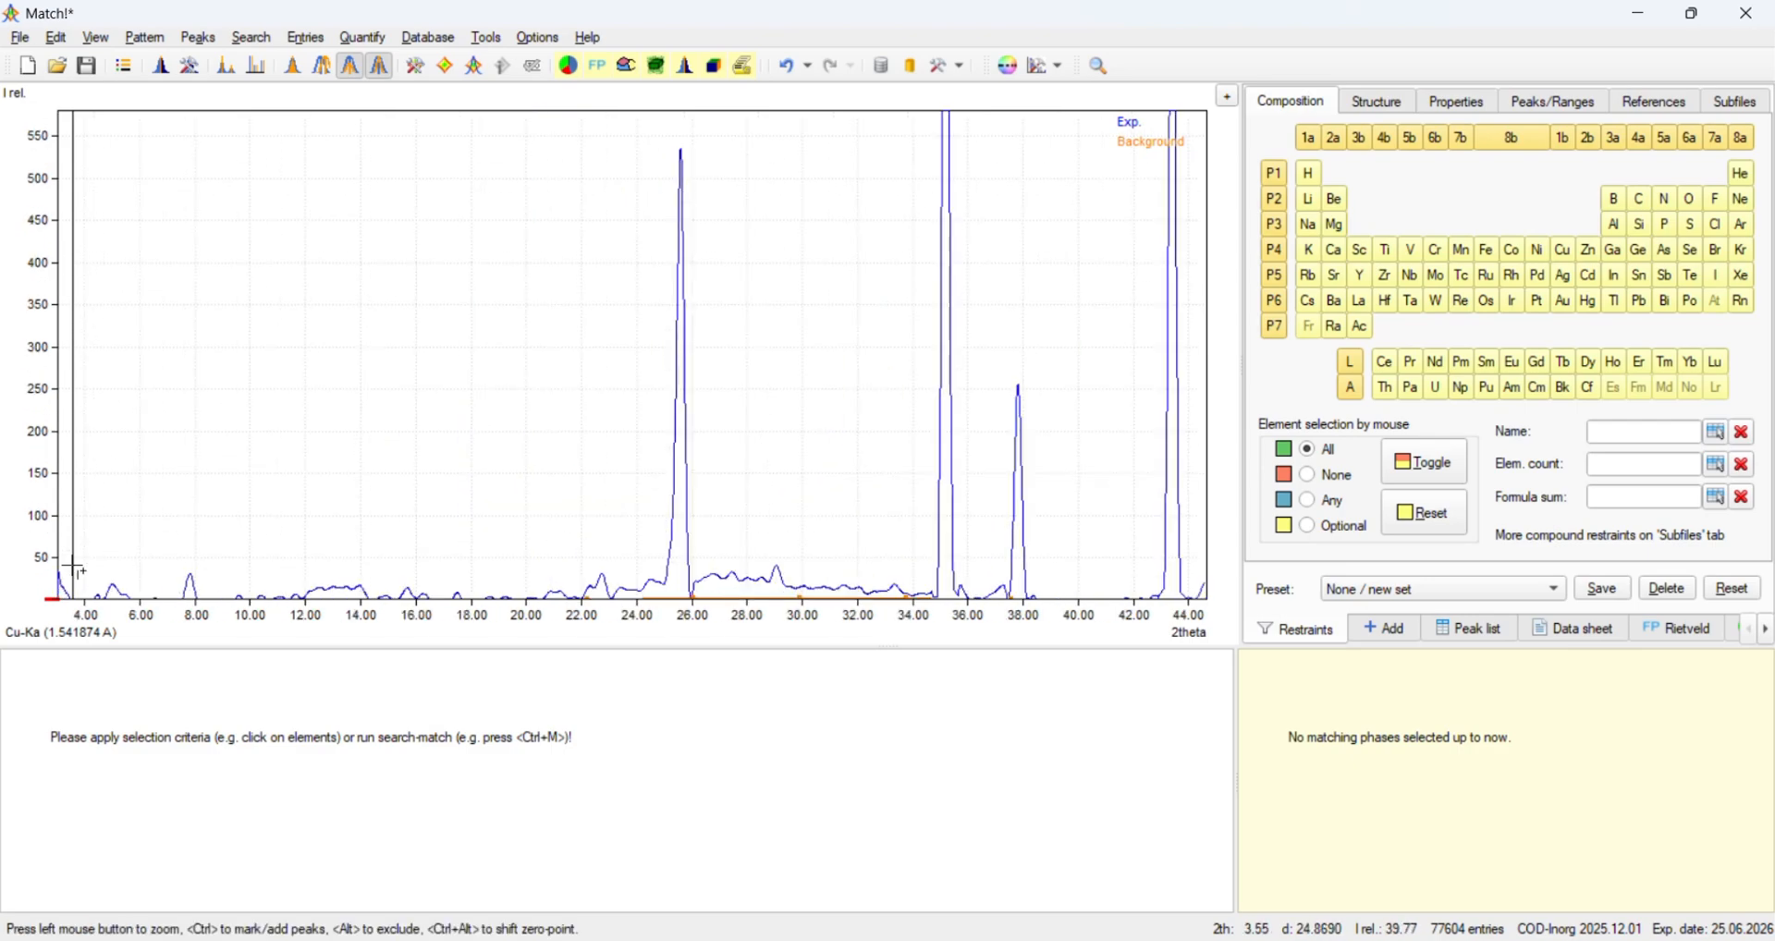
scroll(76, 575, "up", 1)
scroll(70, 554, "up", 1)
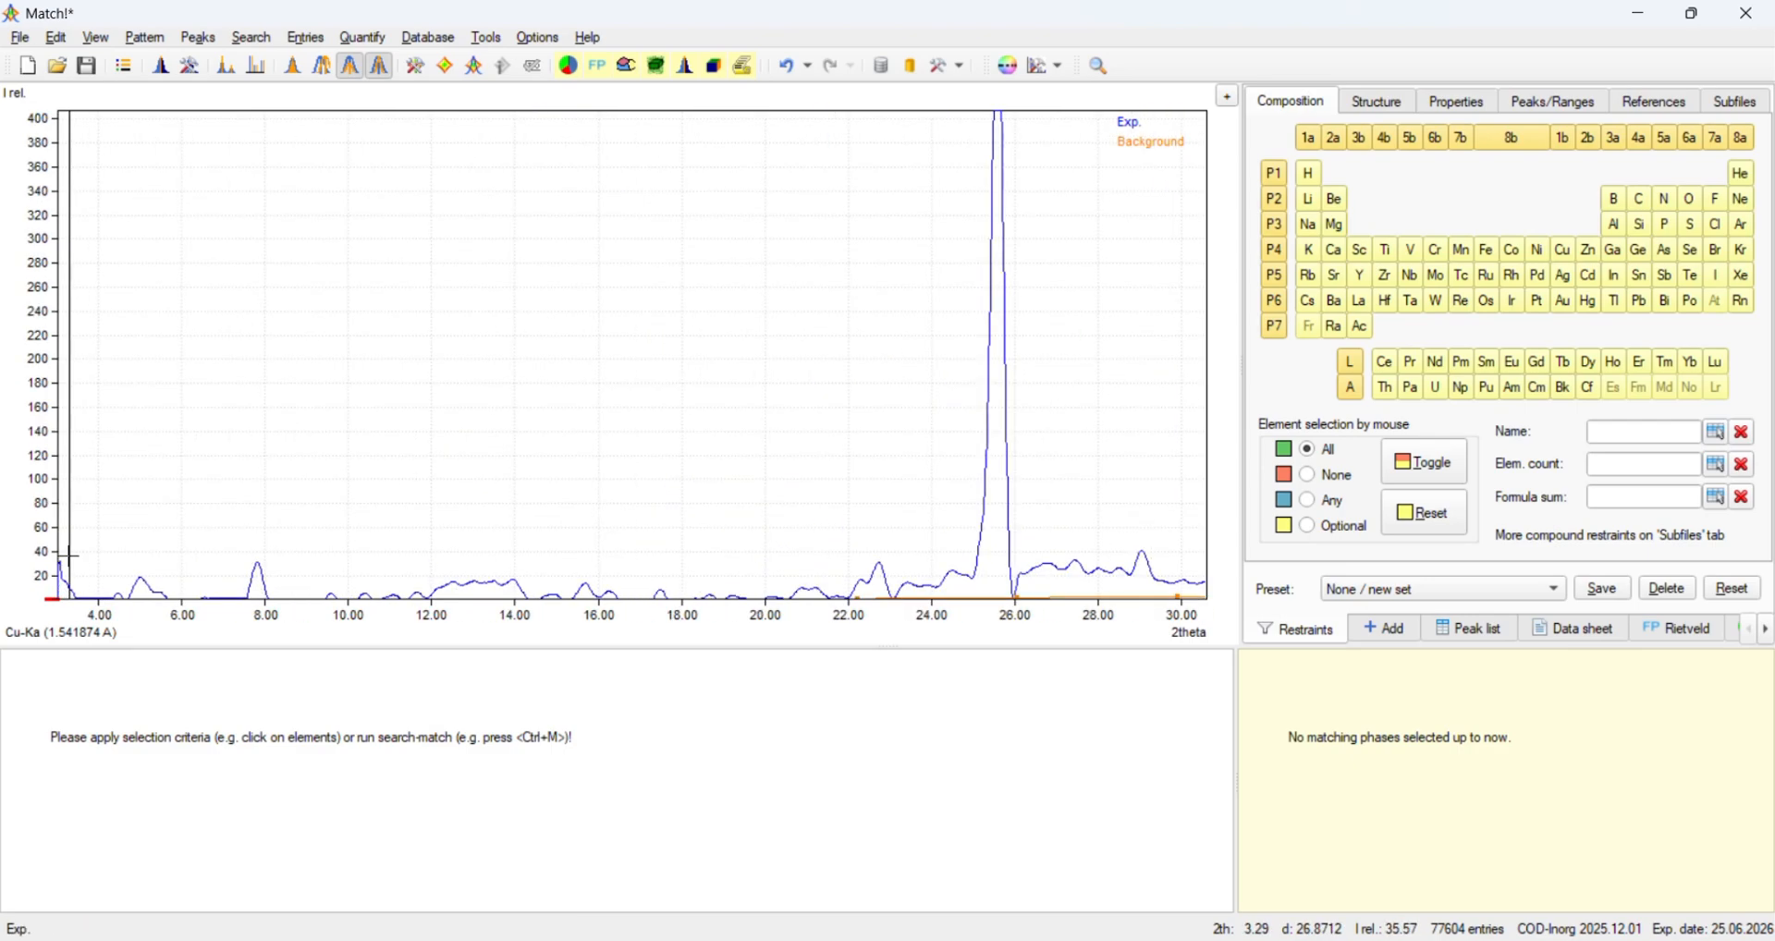
scroll(69, 554, "up", 2)
left_click(167, 555)
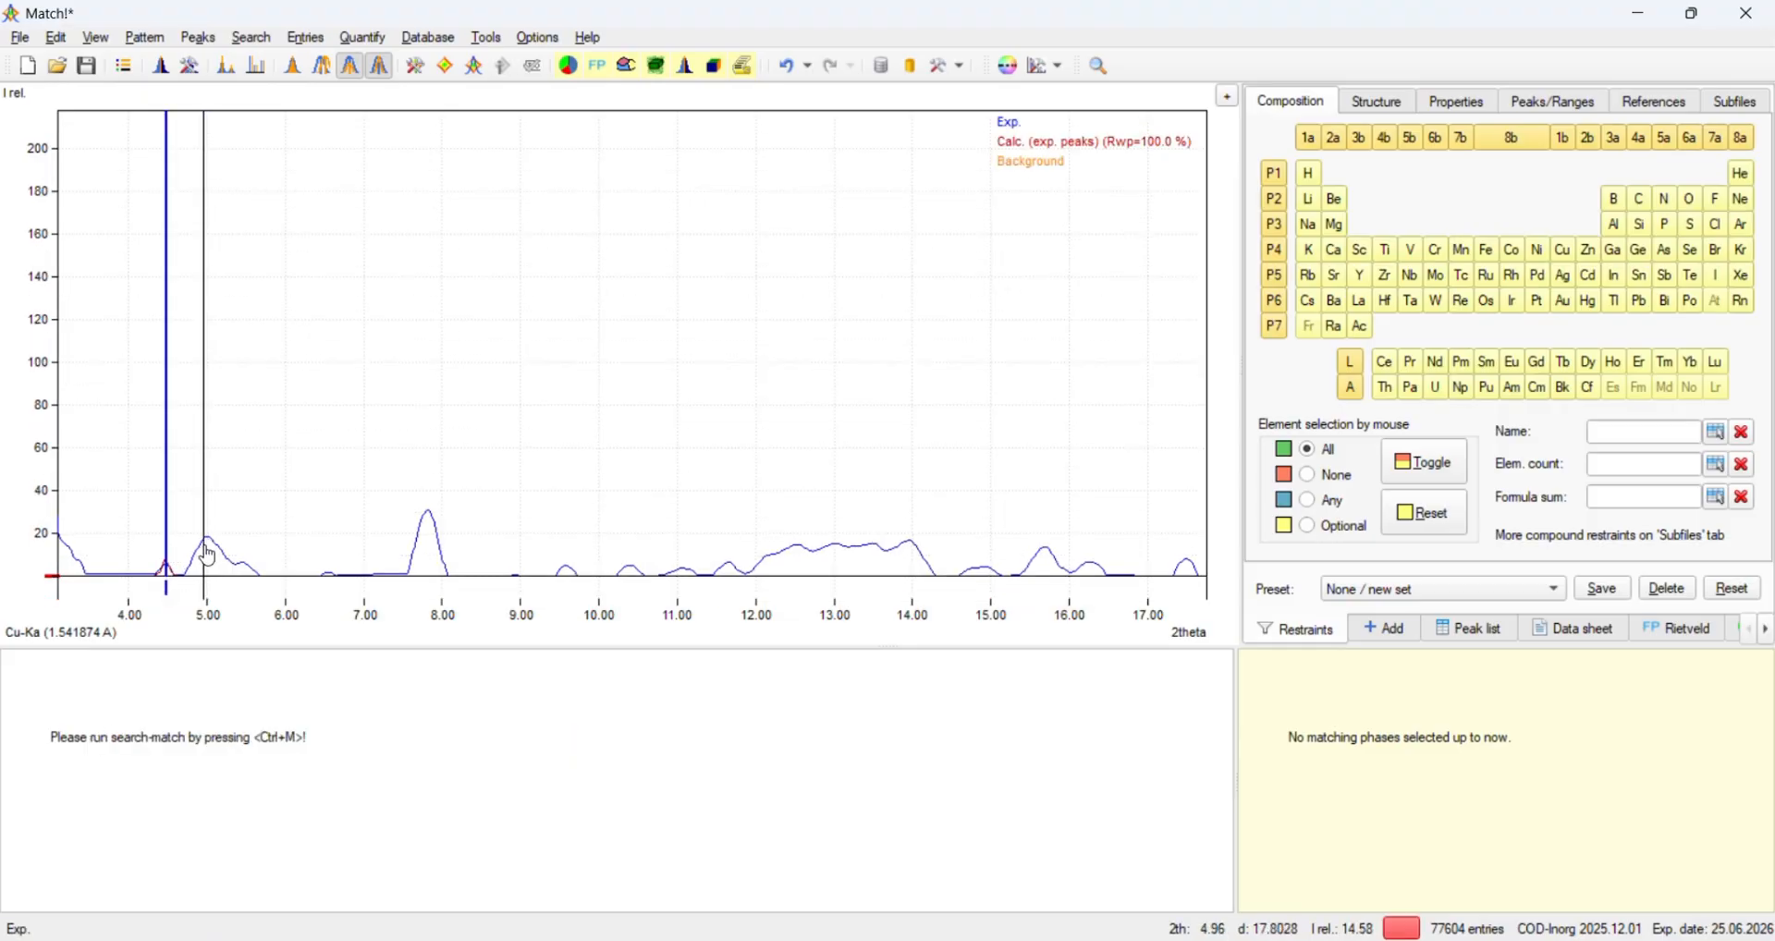
left_click(207, 555)
left_click(245, 551)
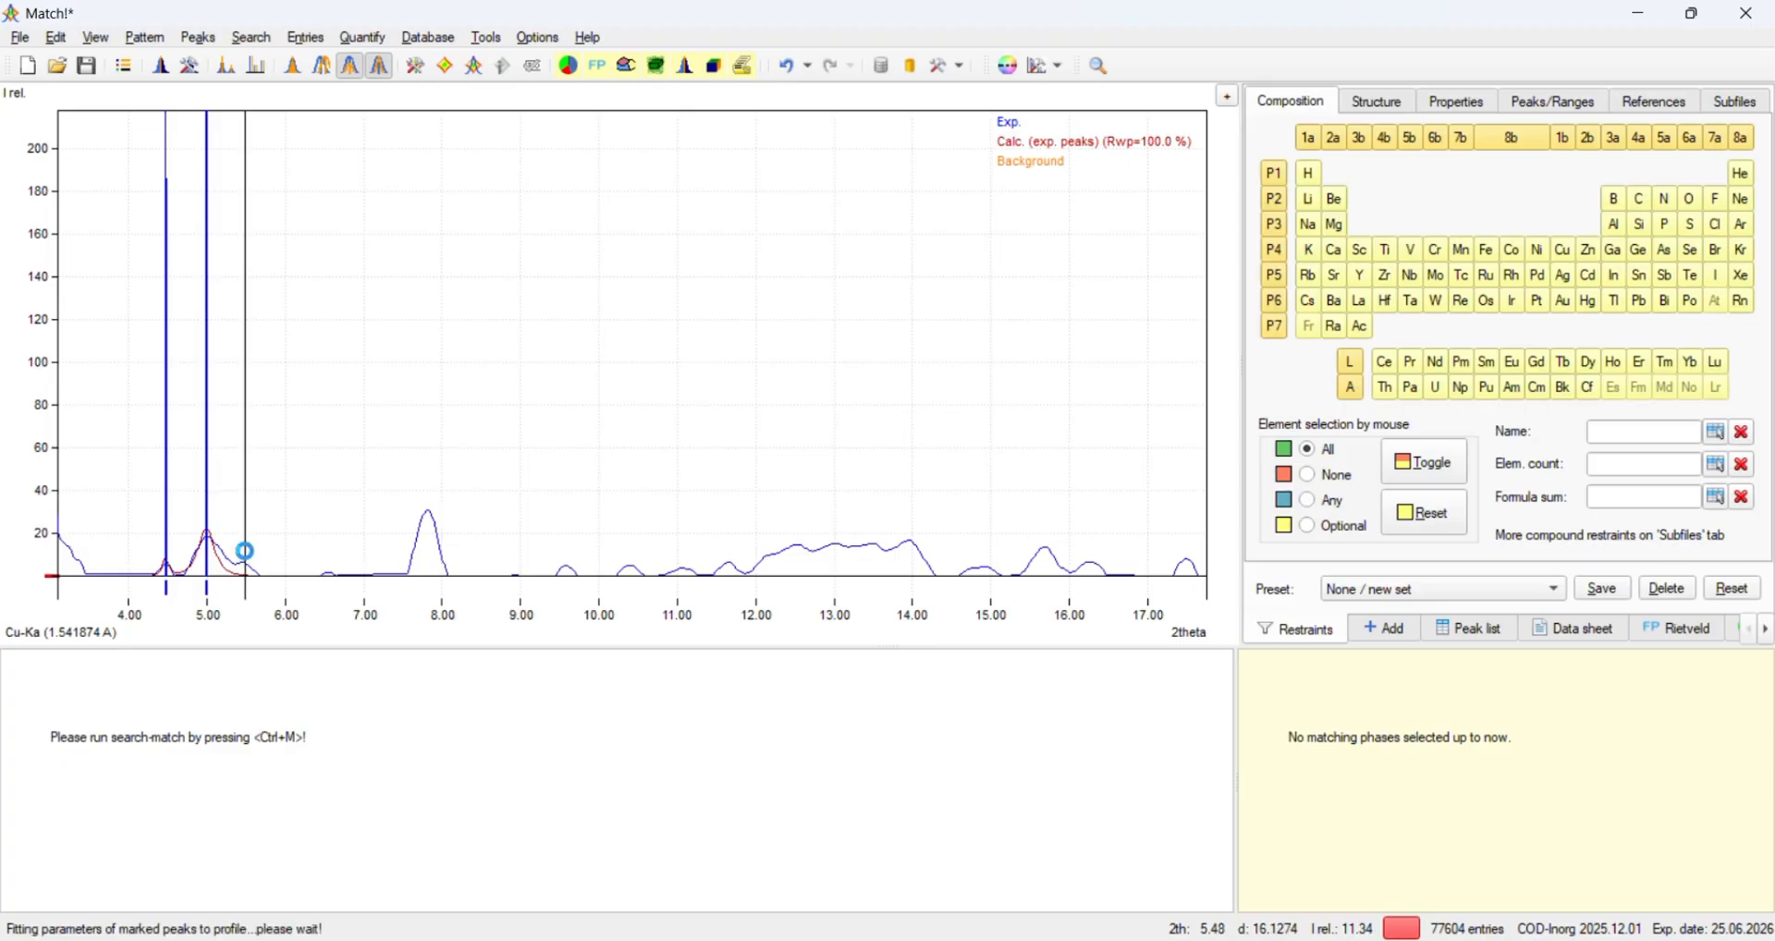
left_click(331, 561)
left_click(427, 536)
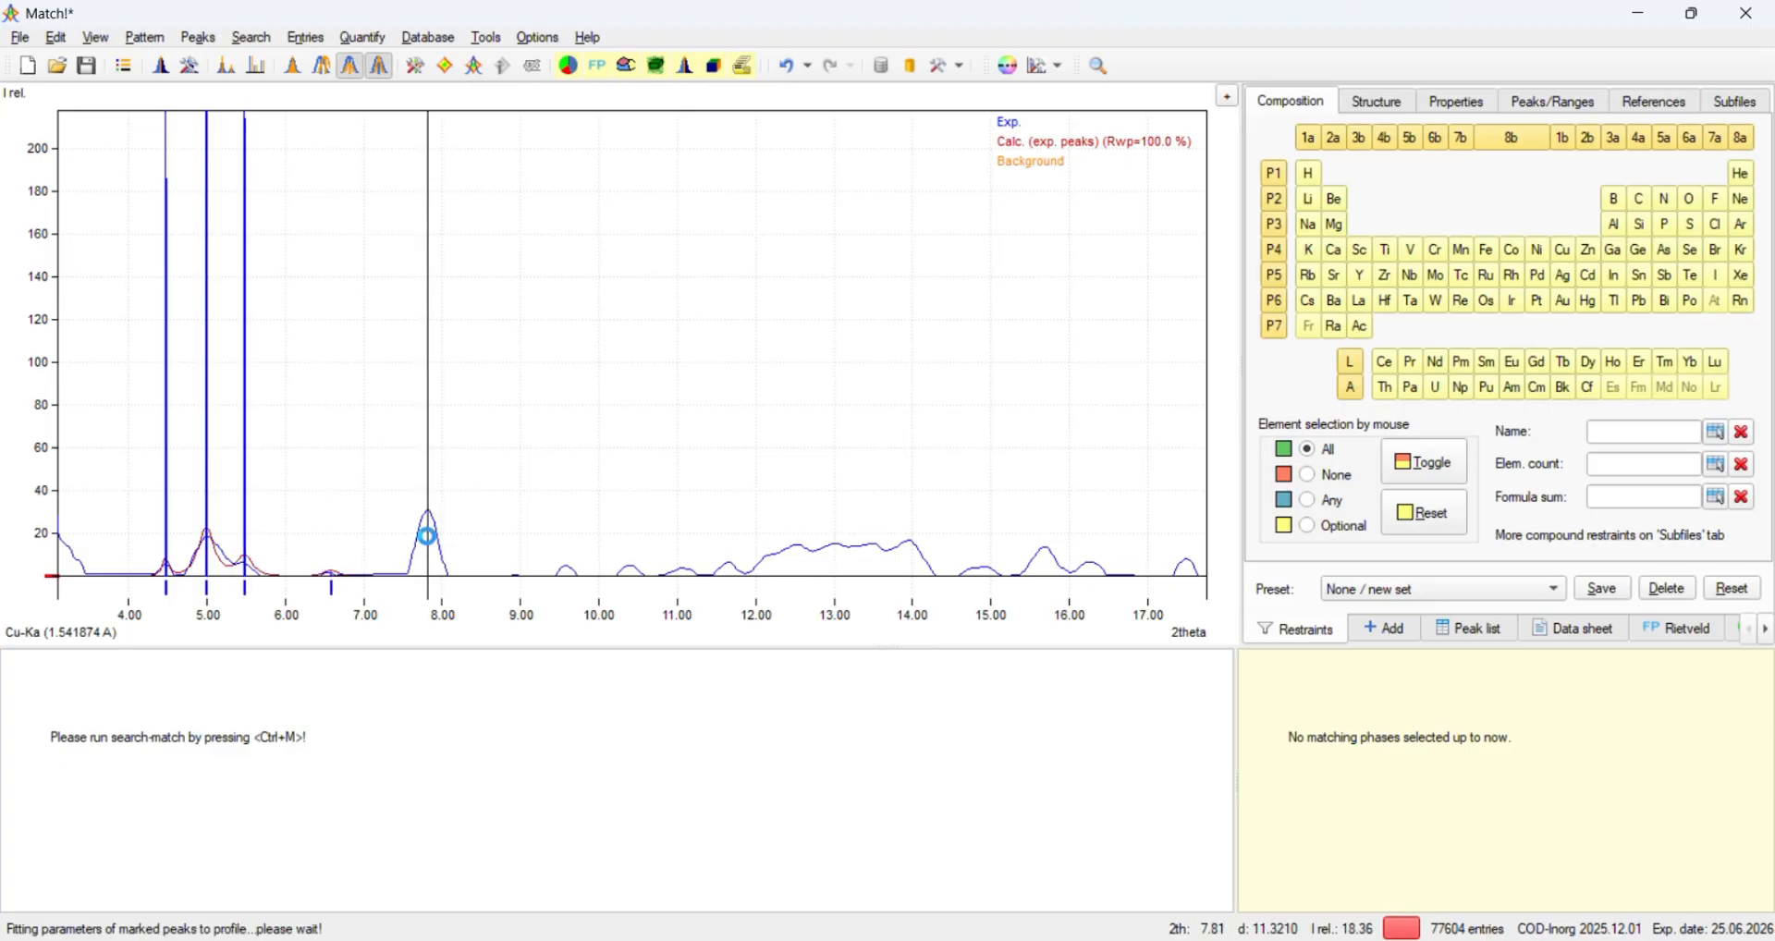
Mark the weak peaks and the broad hump's peaks from about 9.6 to 16.3° 2theta.
left_click(568, 562)
left_click(633, 565)
left_click(685, 566)
left_click(730, 559)
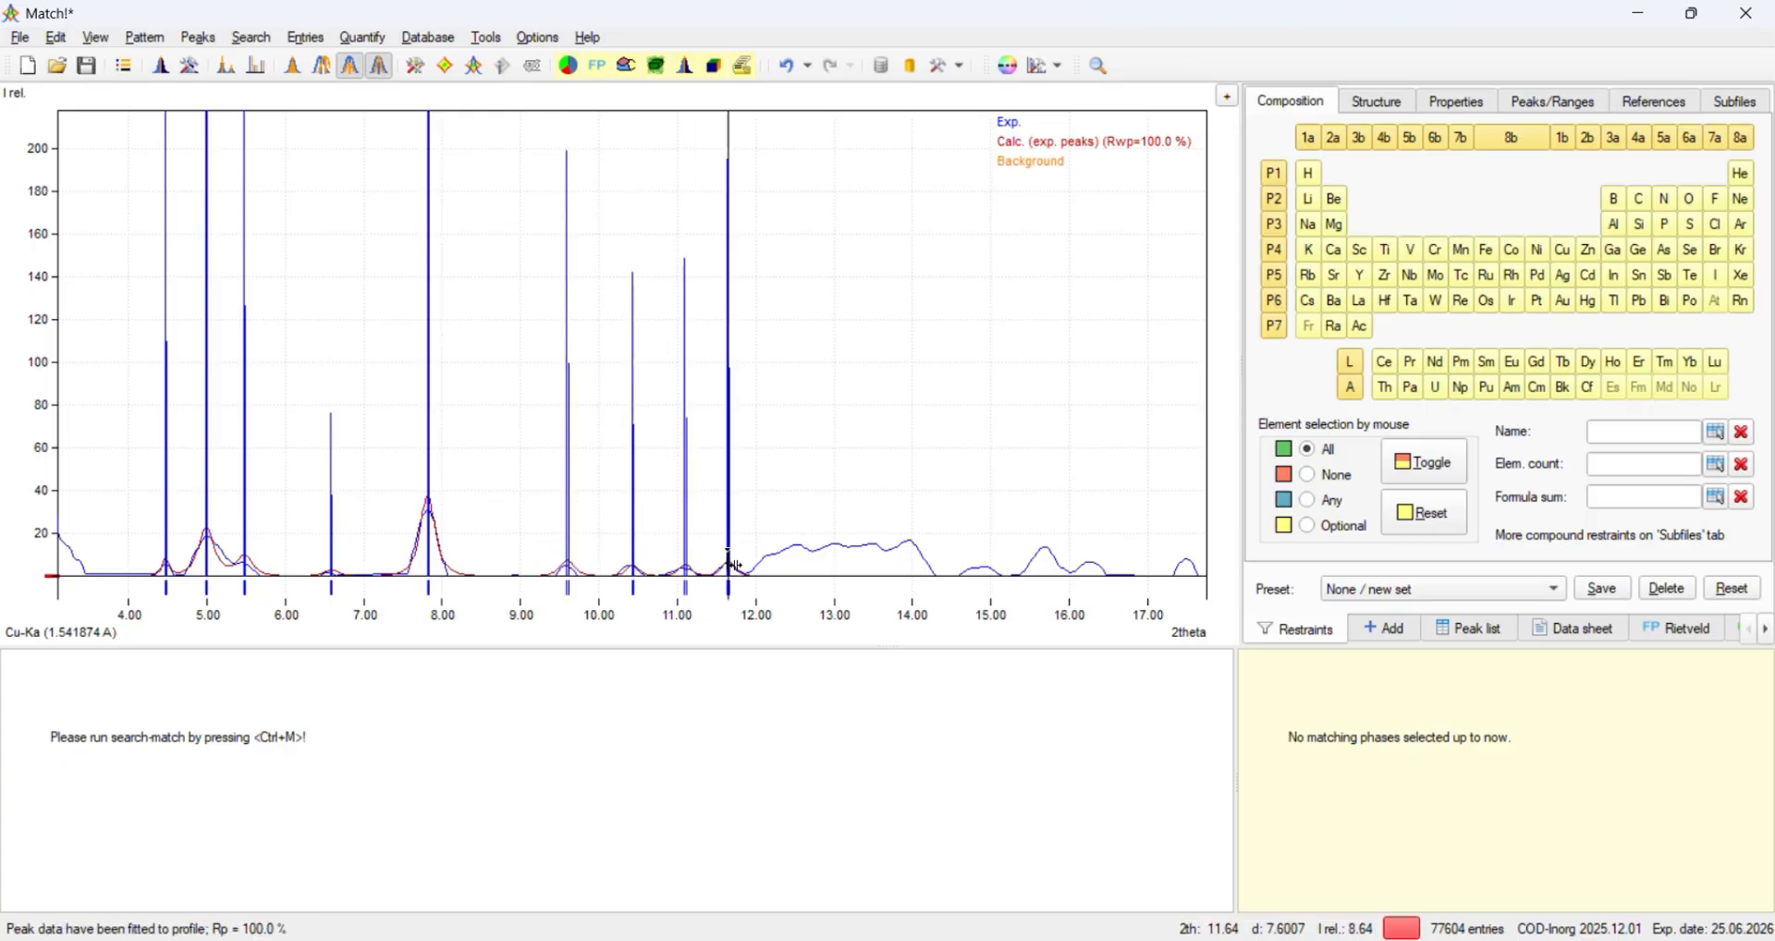
left_click(768, 558)
left_click(792, 553)
left_click(835, 549)
left_click(873, 546)
left_click(911, 546)
left_click(986, 554)
left_click(1046, 548)
left_click(1088, 547)
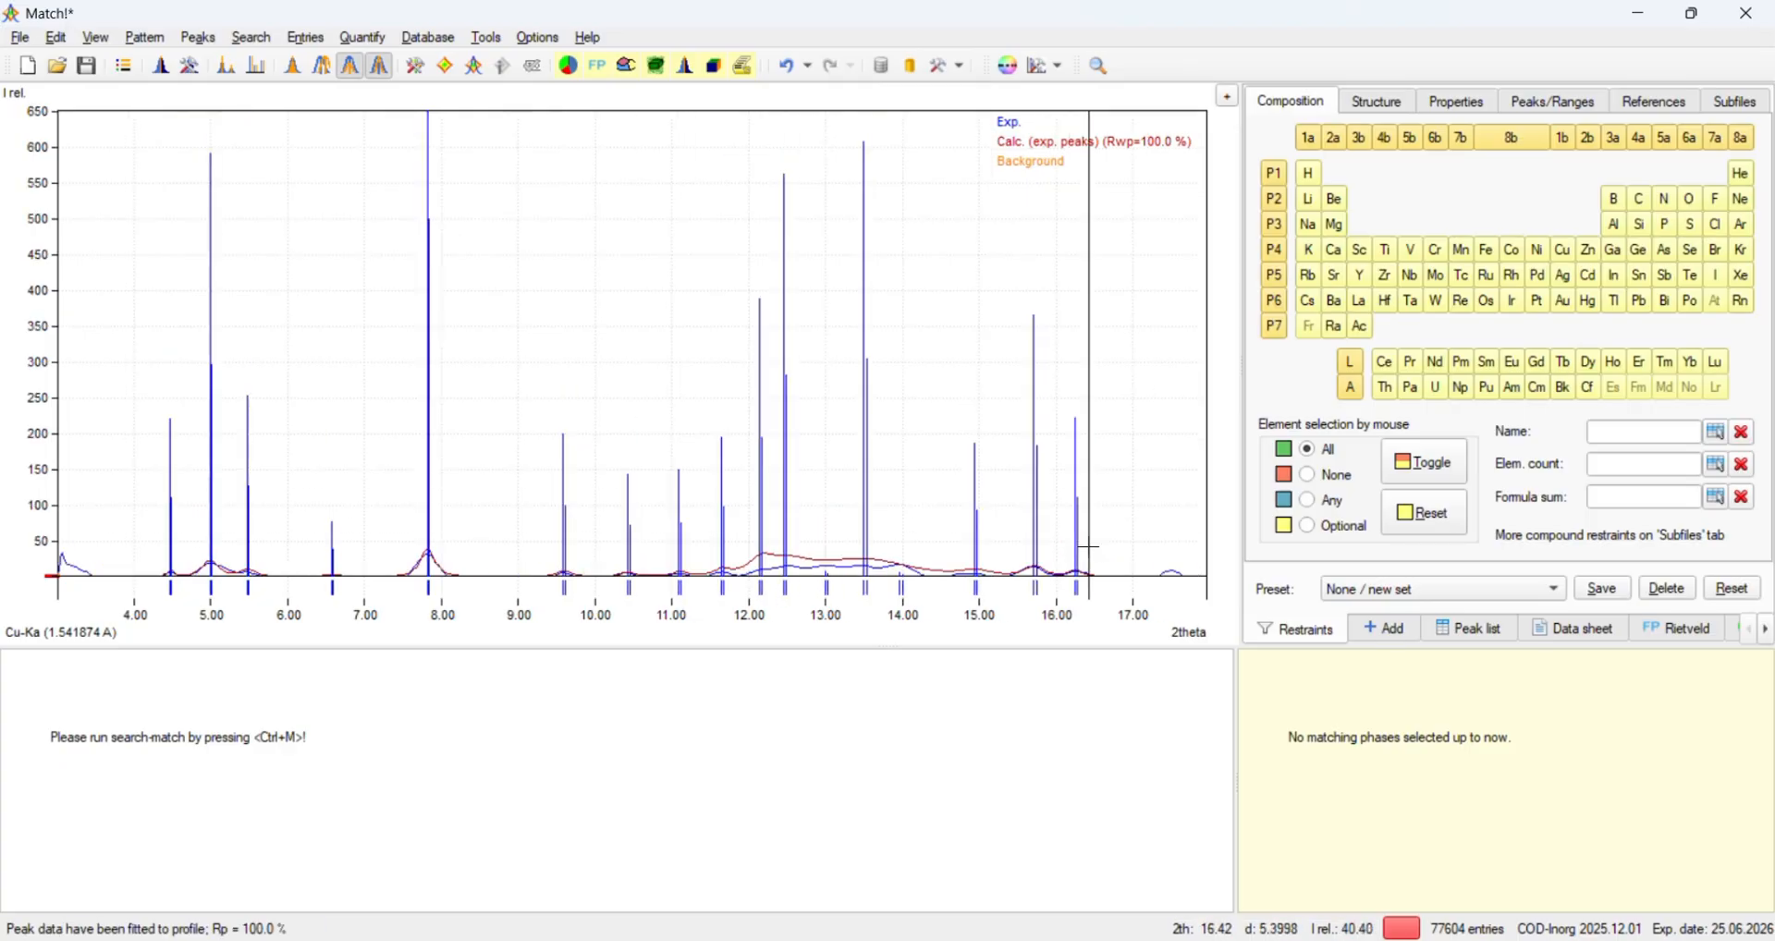
Mark the peaks at about 17.5, 22.3, 22.8, 23.4 and 24.5° 2theta.
scroll(1088, 546, "up", 3)
left_click(1098, 546, "ctrl")
scroll(1050, 547, "down", 8)
left_click(1026, 553, "ctrl")
left_click(1054, 551, "ctrl")
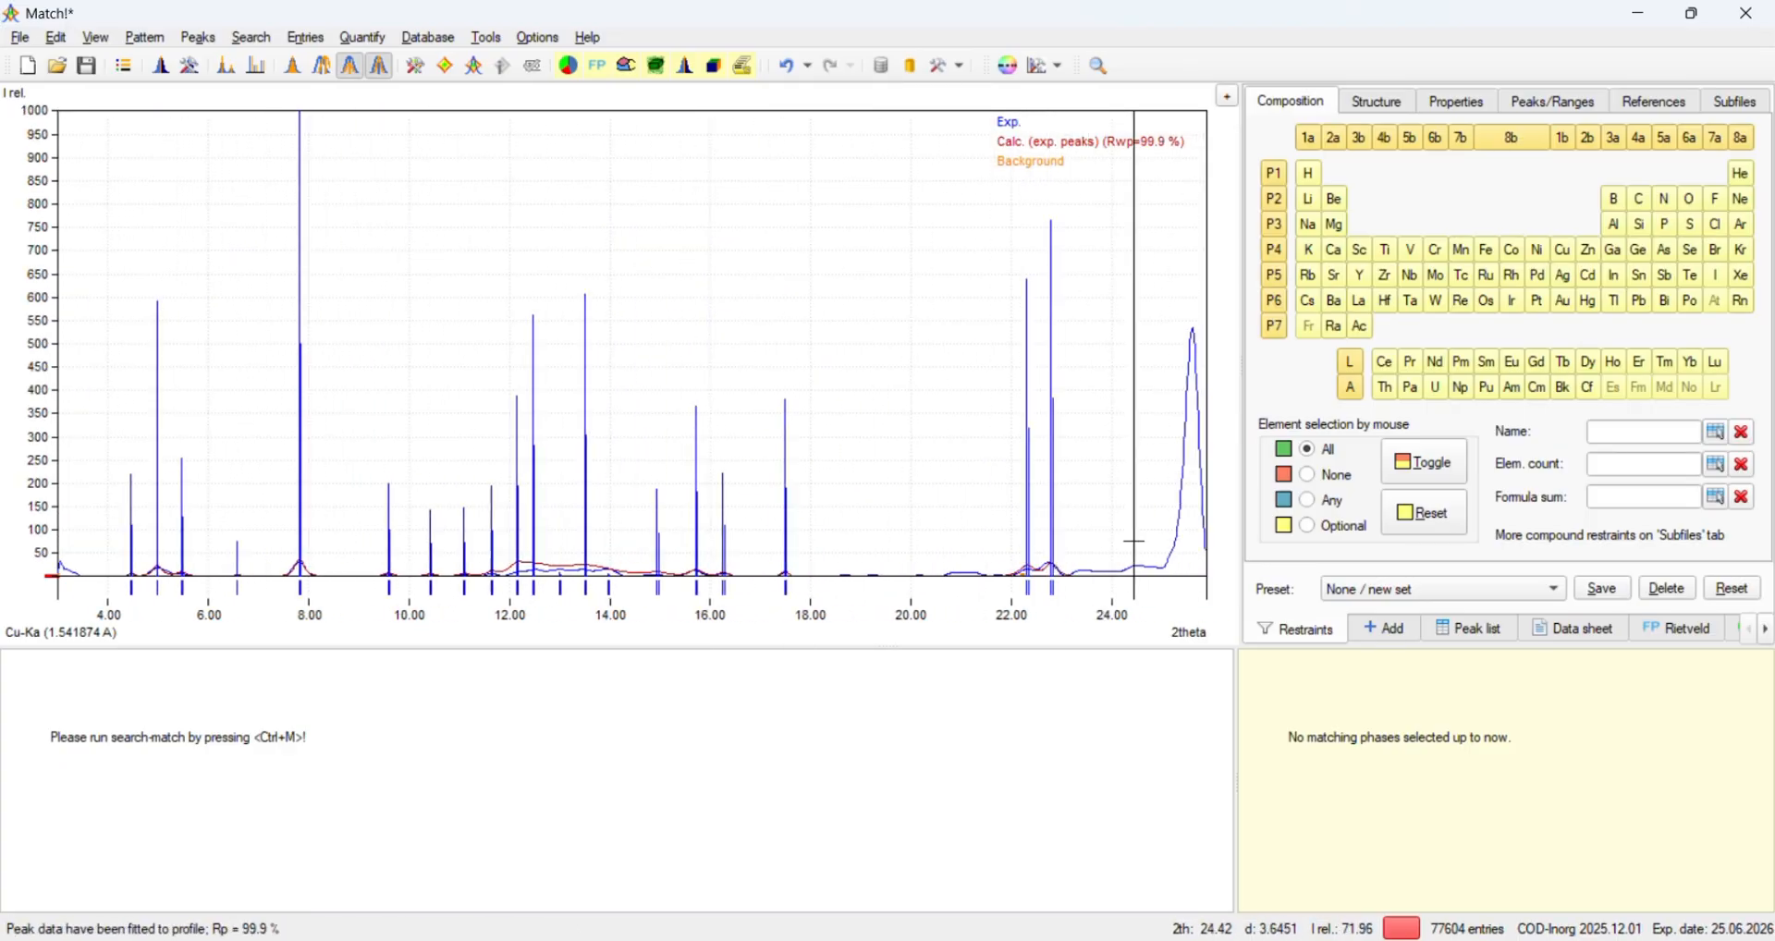
scroll(1089, 526, "down", 3)
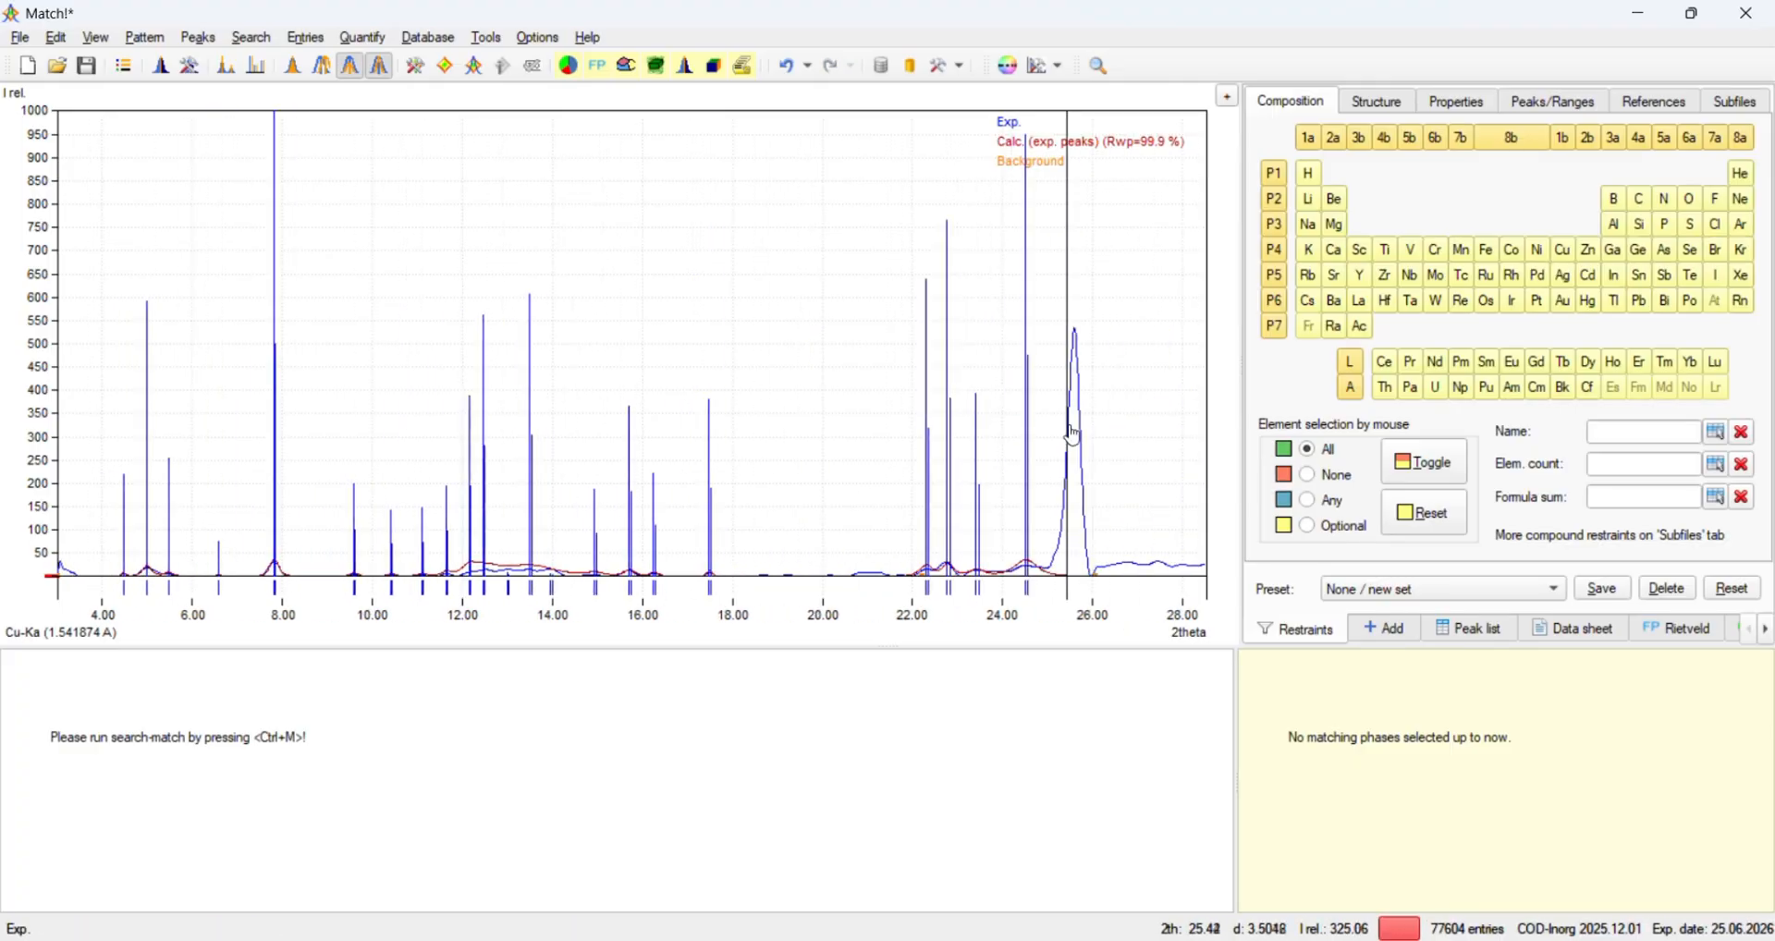
Mark the strong peak at about 25.6° 2theta and the weaker peaks following it up to about 29°.
left_click(1075, 433, "ctrl")
scroll(1100, 429, "down", 1)
left_click(1087, 435, "ctrl")
left_click(1110, 444, "ctrl")
left_click(1186, 459, "ctrl")
scroll(1046, 475, "down", 4)
scroll(971, 489, "up", 2)
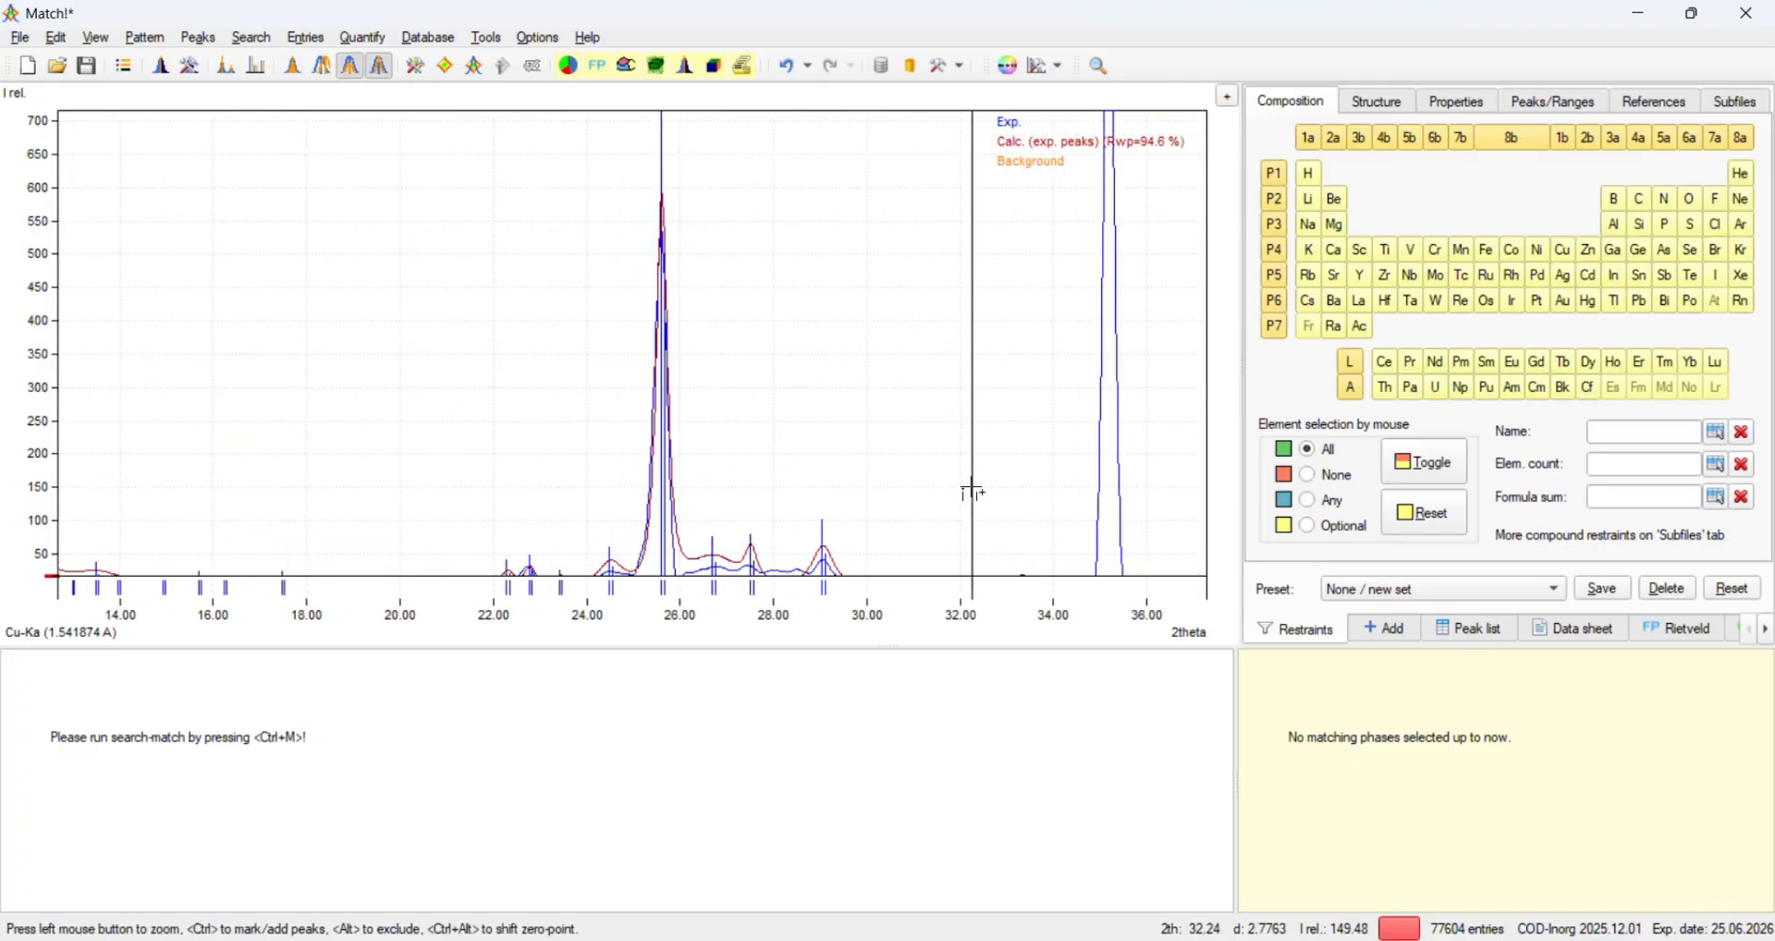
Mark the weak peaks from about 30 to 33.4° 2theta and the peaks around the strong reflection near 35.2°.
scroll(943, 489, "up", 8)
scroll(138, 494, "down", 6)
left_click(136, 501, "ctrl")
left_click(218, 507, "ctrl")
left_click(279, 501, "ctrl")
left_click(364, 495, "ctrl")
left_click(451, 490, "ctrl")
left_click(656, 474, "ctrl")
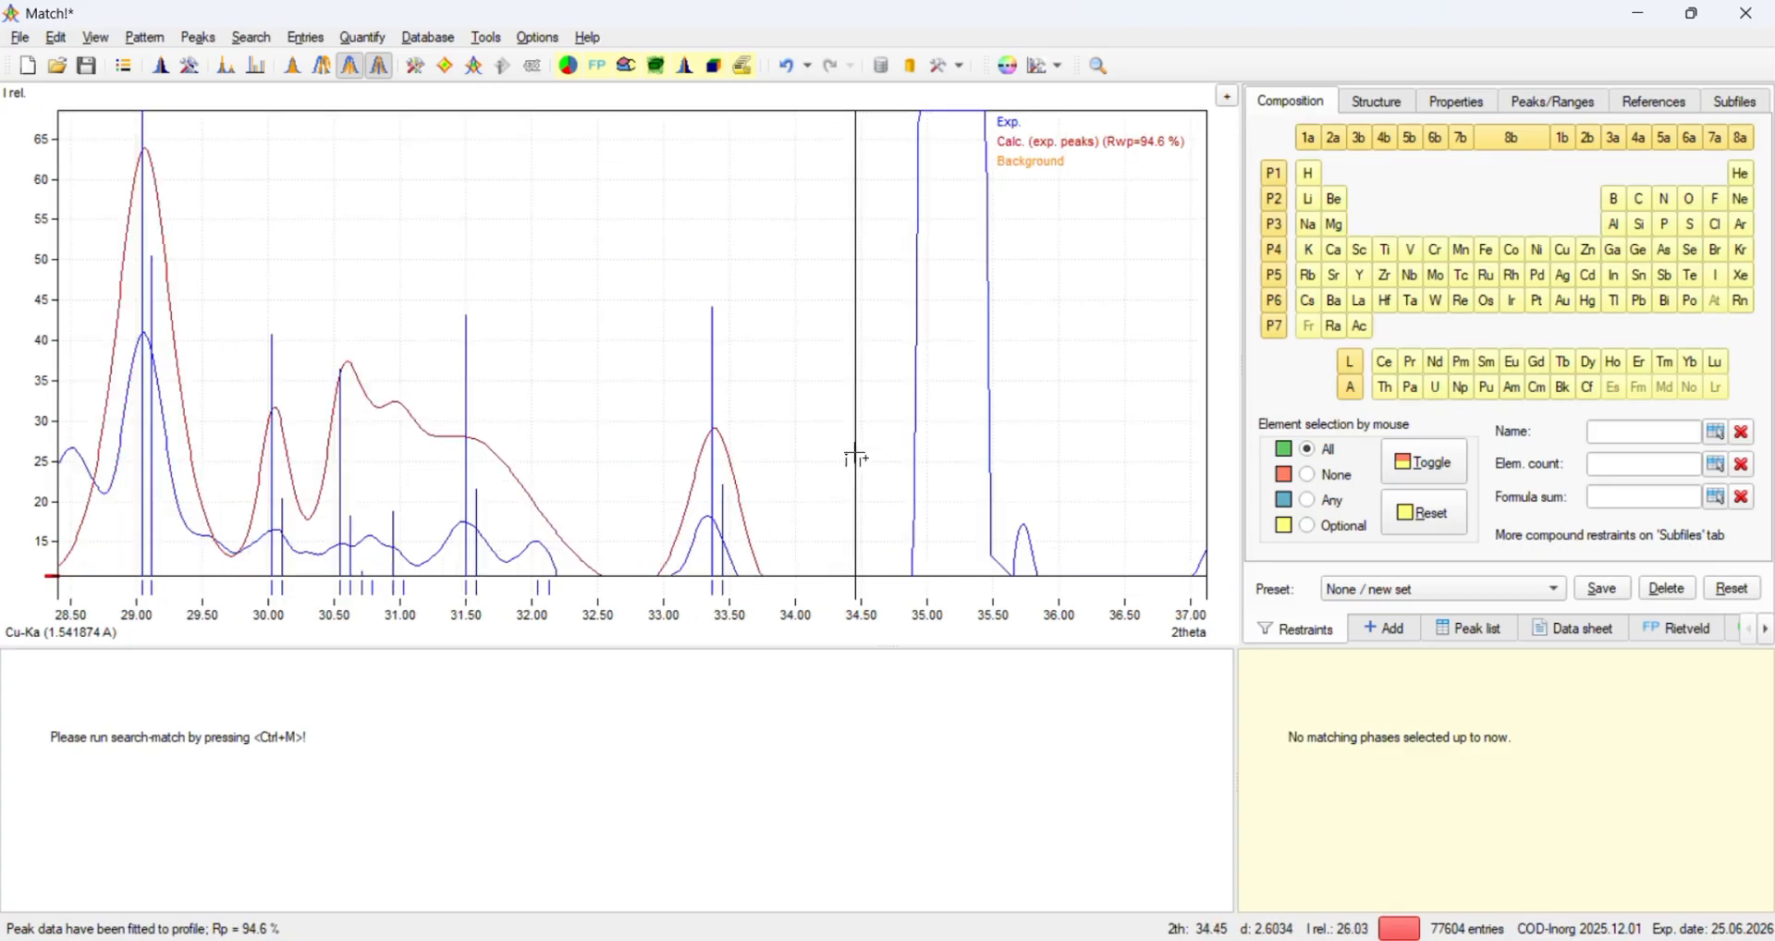
left_click(958, 448, "ctrl")
Mark the strong peaks at about 37.8, 43.4 and 52.7° 2theta and the weak peaks among them up to about 57°.
scroll(1026, 424, "down", 5)
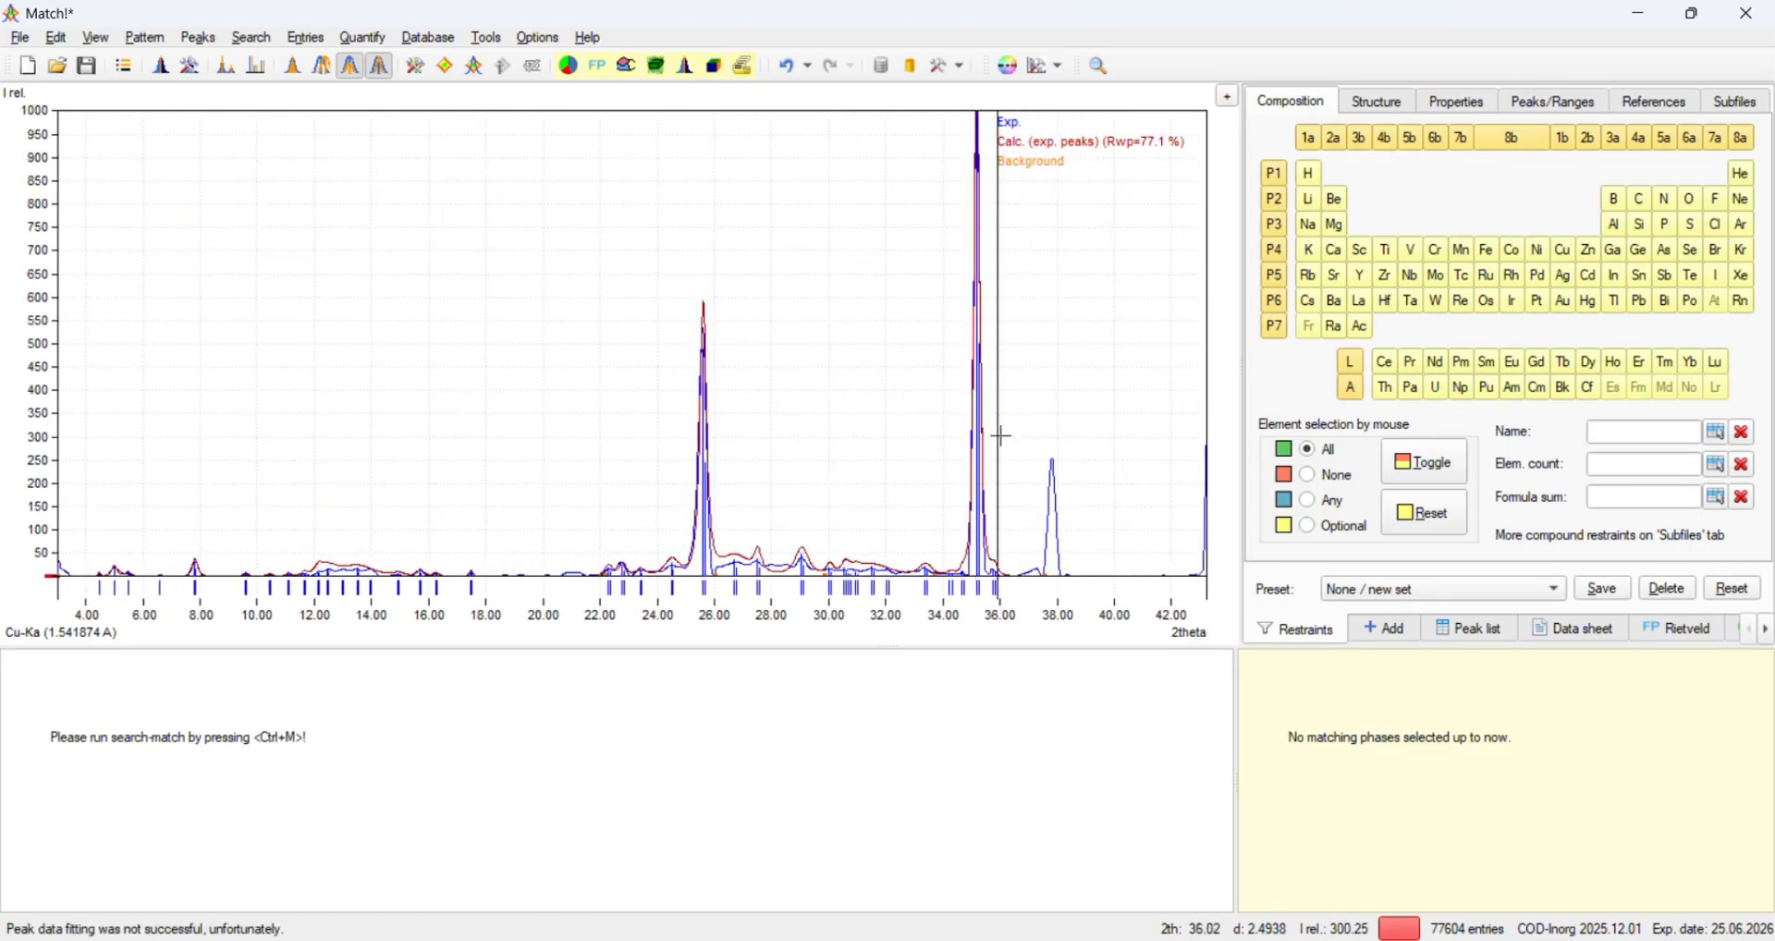
left_click(1052, 434, "ctrl")
scroll(1054, 436, "down", 3)
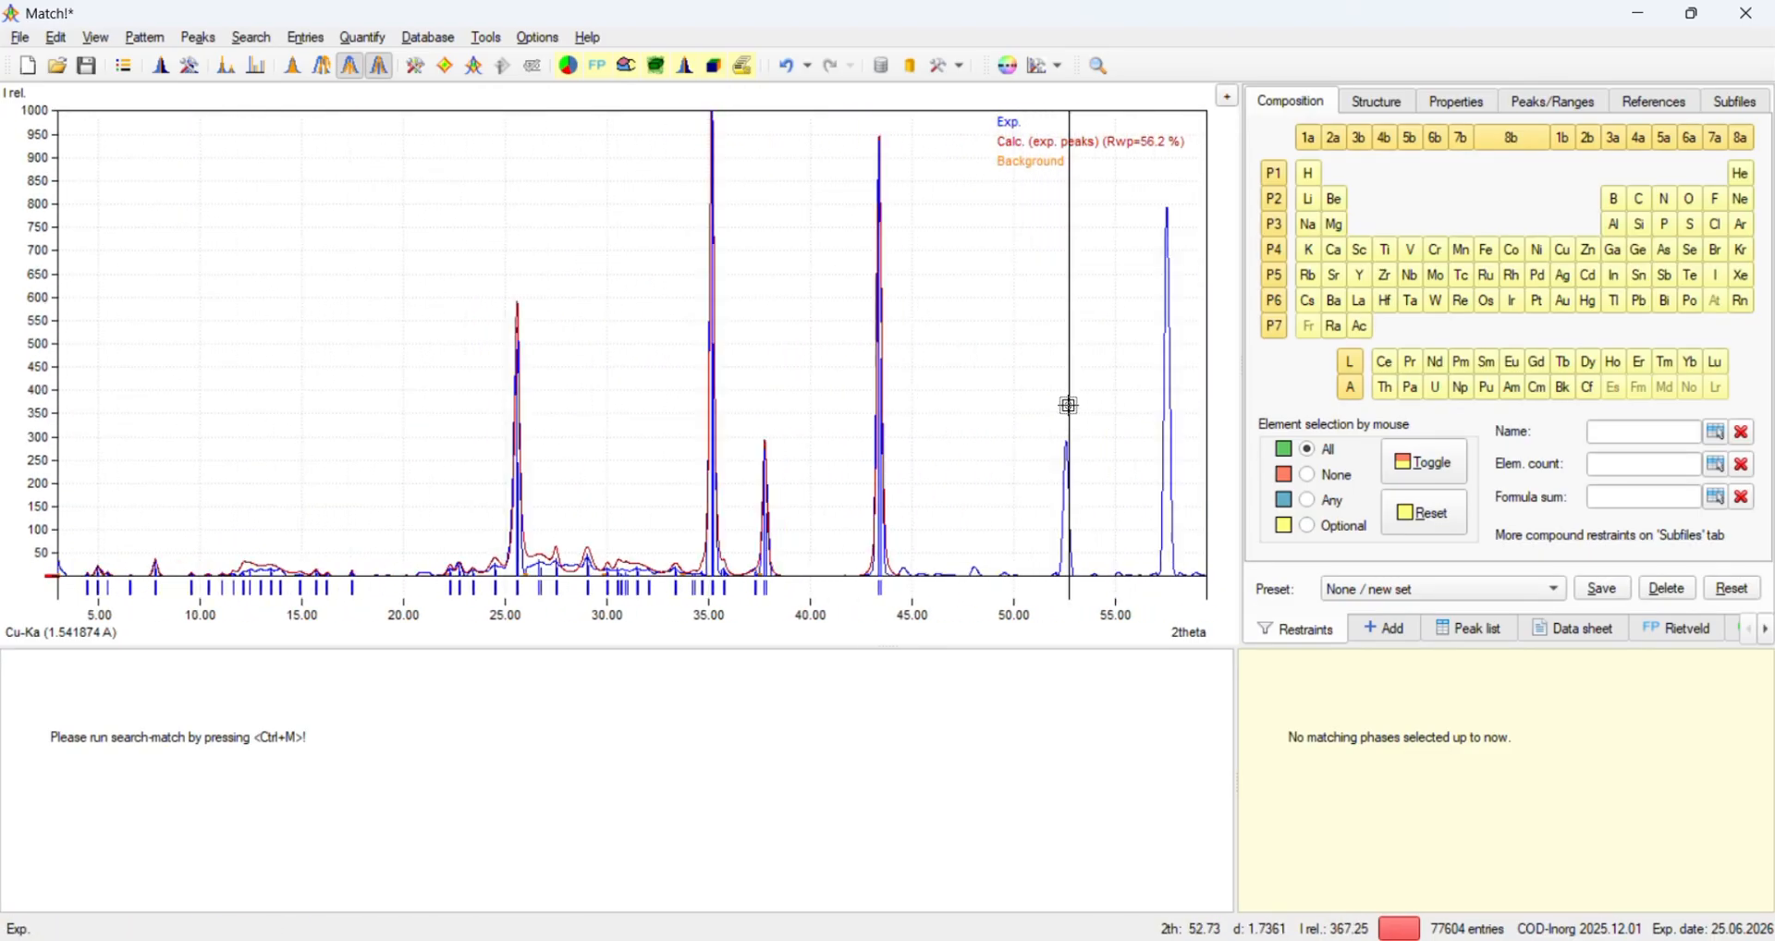
left_click_drag(896, 473, 1121, 601)
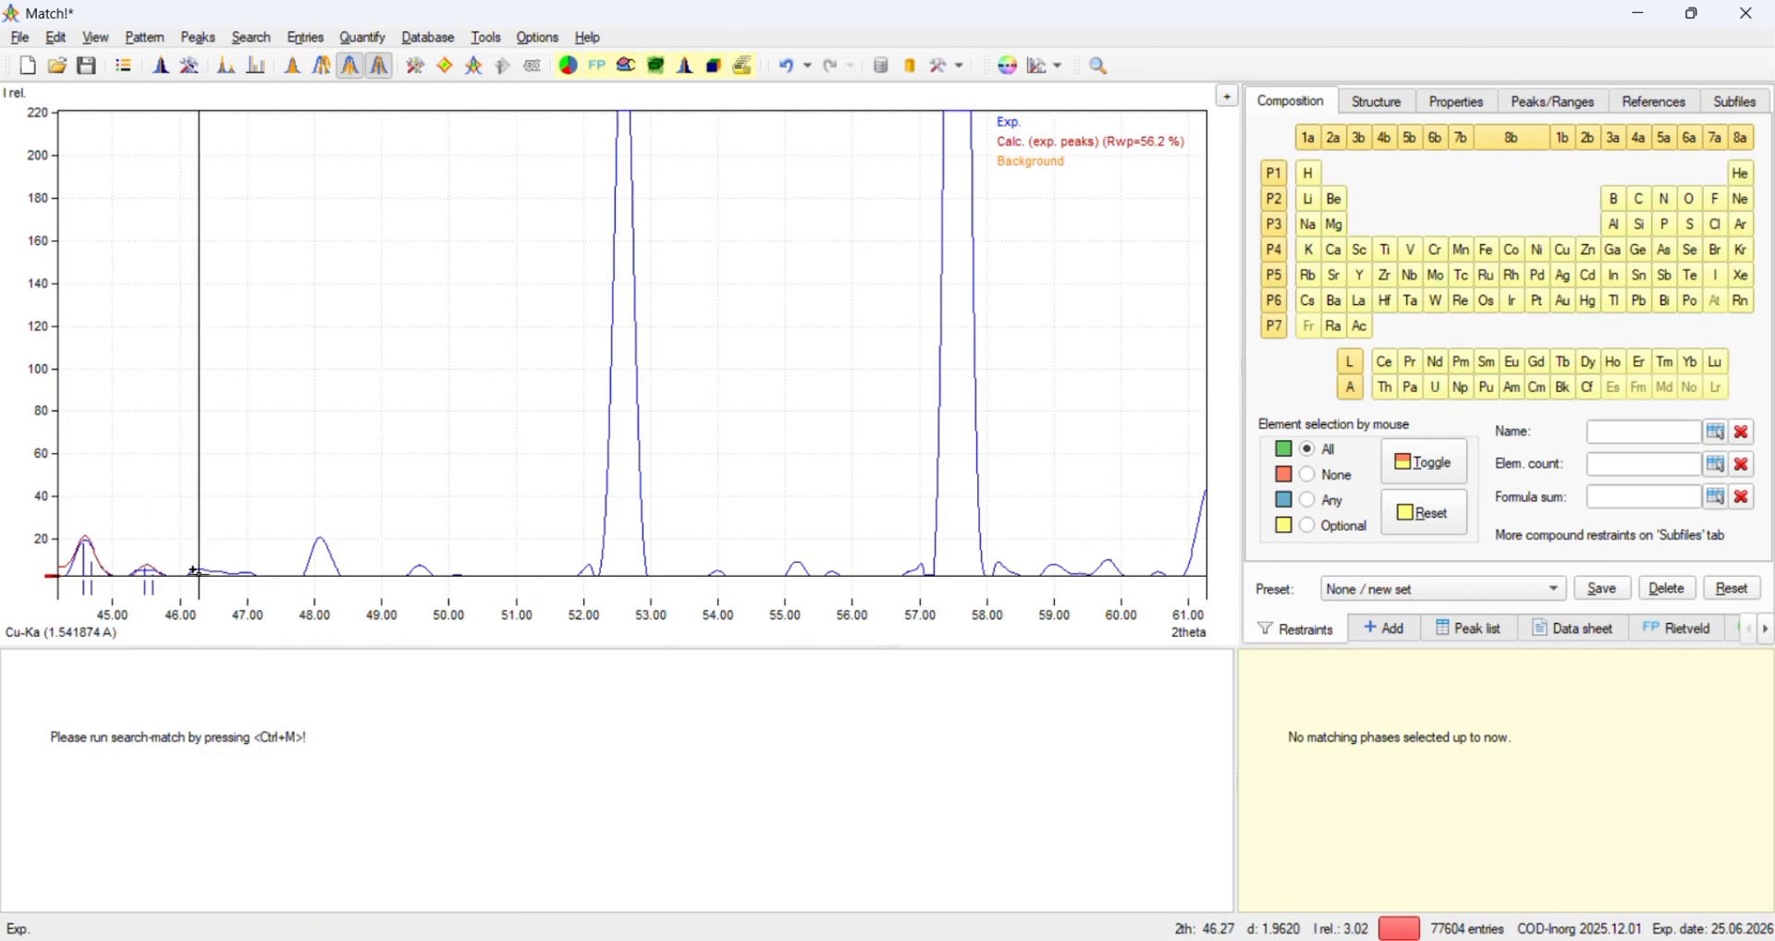
left_click(623, 564, "ctrl")
scroll(943, 550, "down", 3)
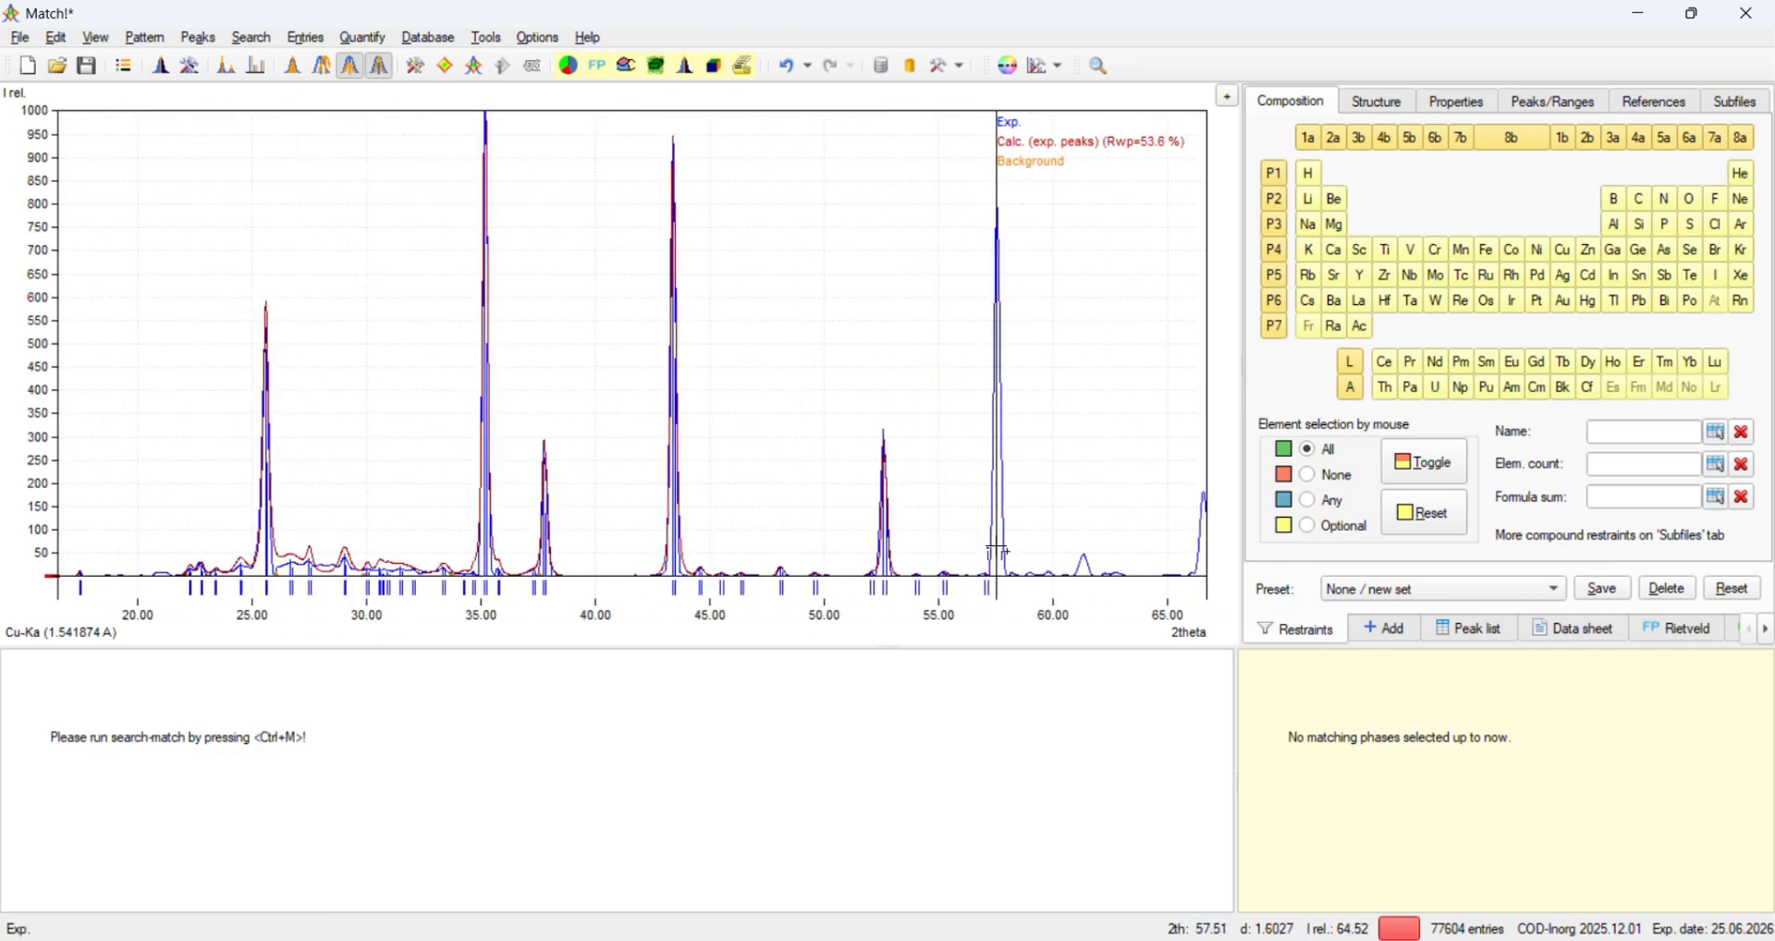
Mark the strong peak at about 57.5° 2theta and the remaining peaks near 61.3, 66.6, 68.3 and 77°.
left_click(1084, 541, "ctrl")
scroll(1176, 518, "down", 3)
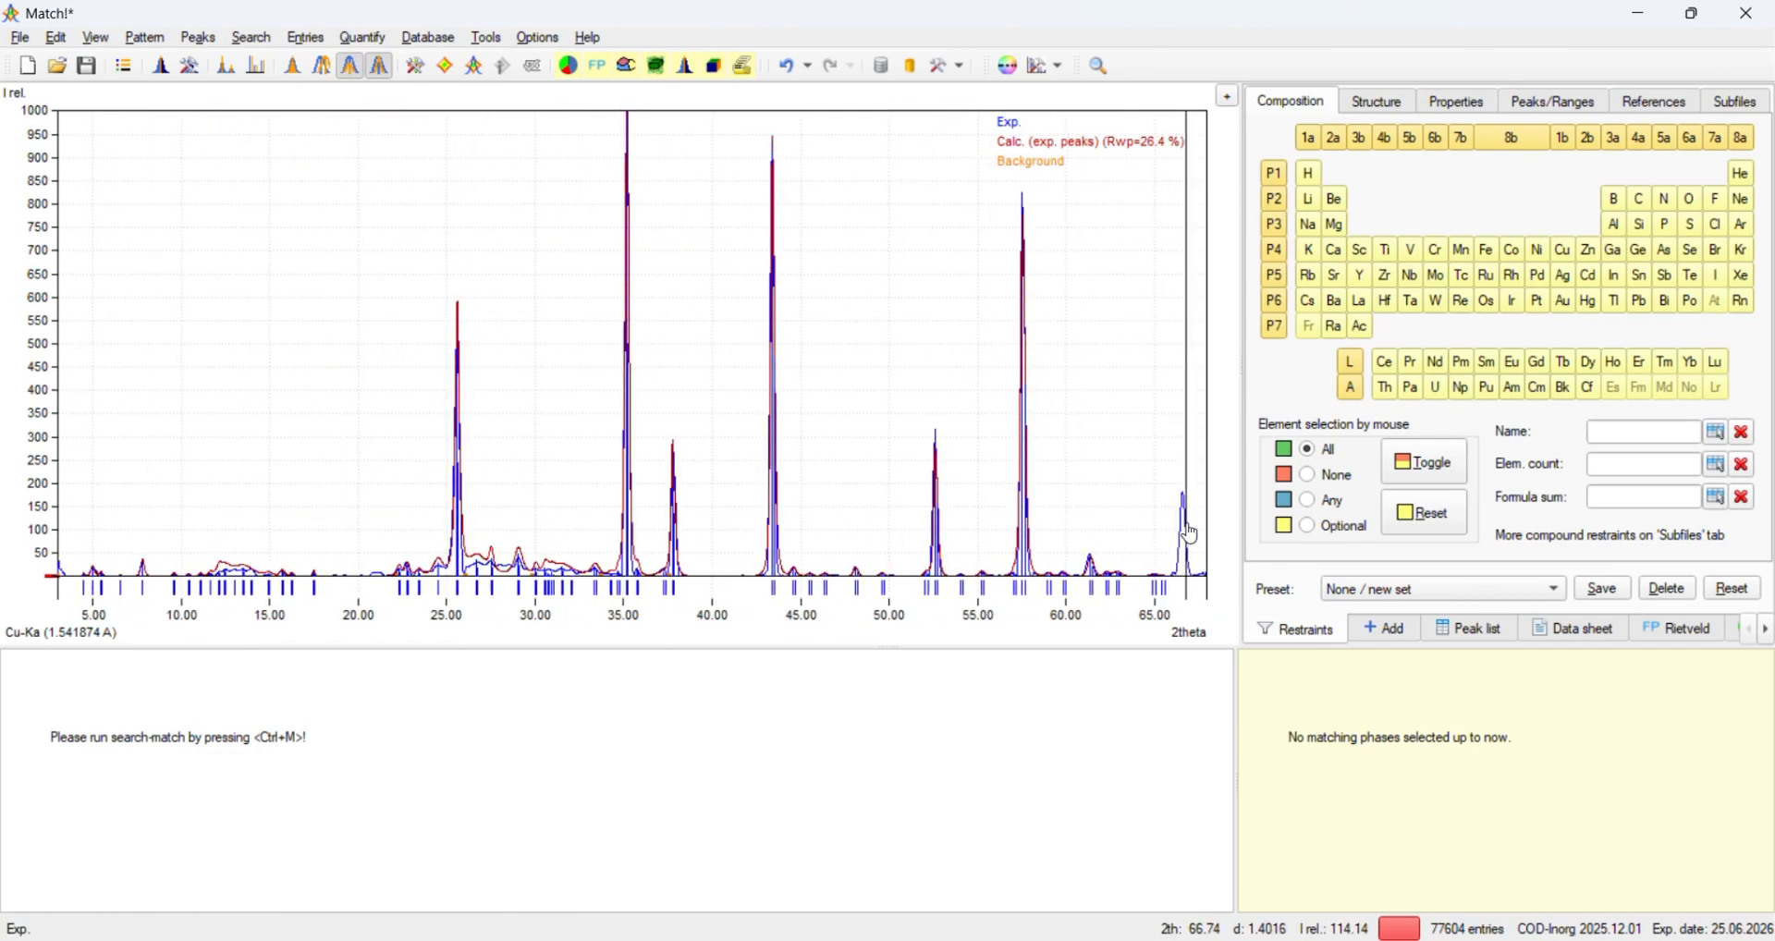
scroll(1181, 528, "down", 3)
left_click(1087, 523, "ctrl")
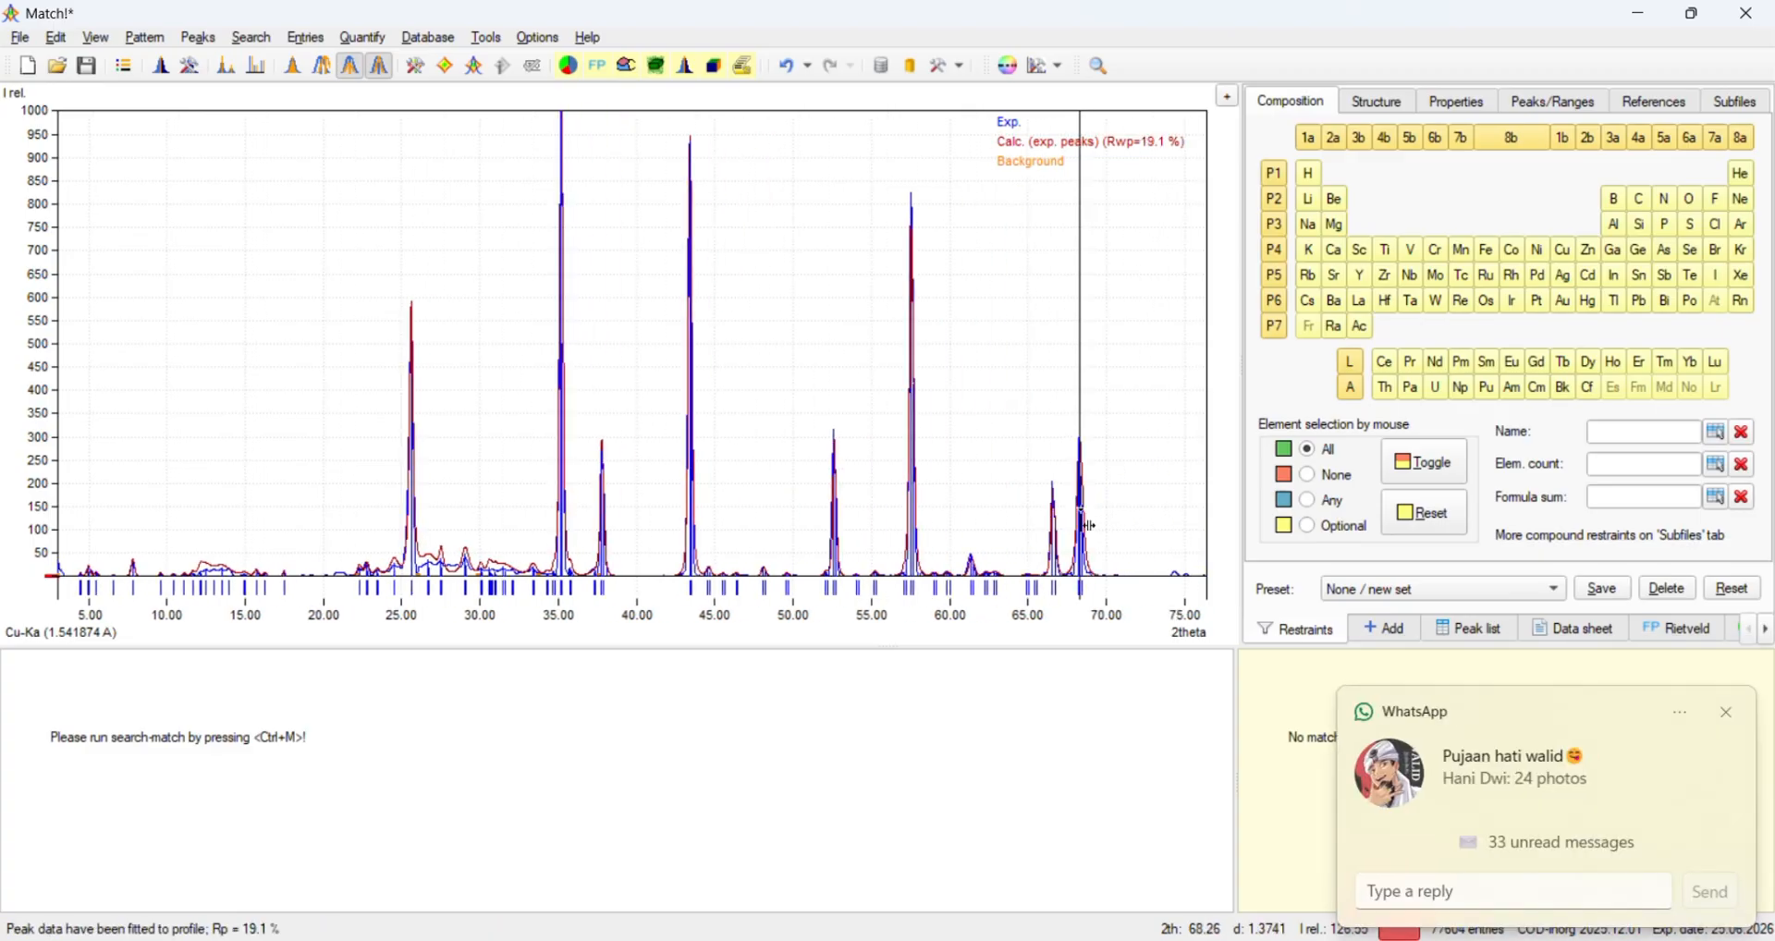
scroll(1087, 524, "down", 1)
left_click(1161, 553, "ctrl")
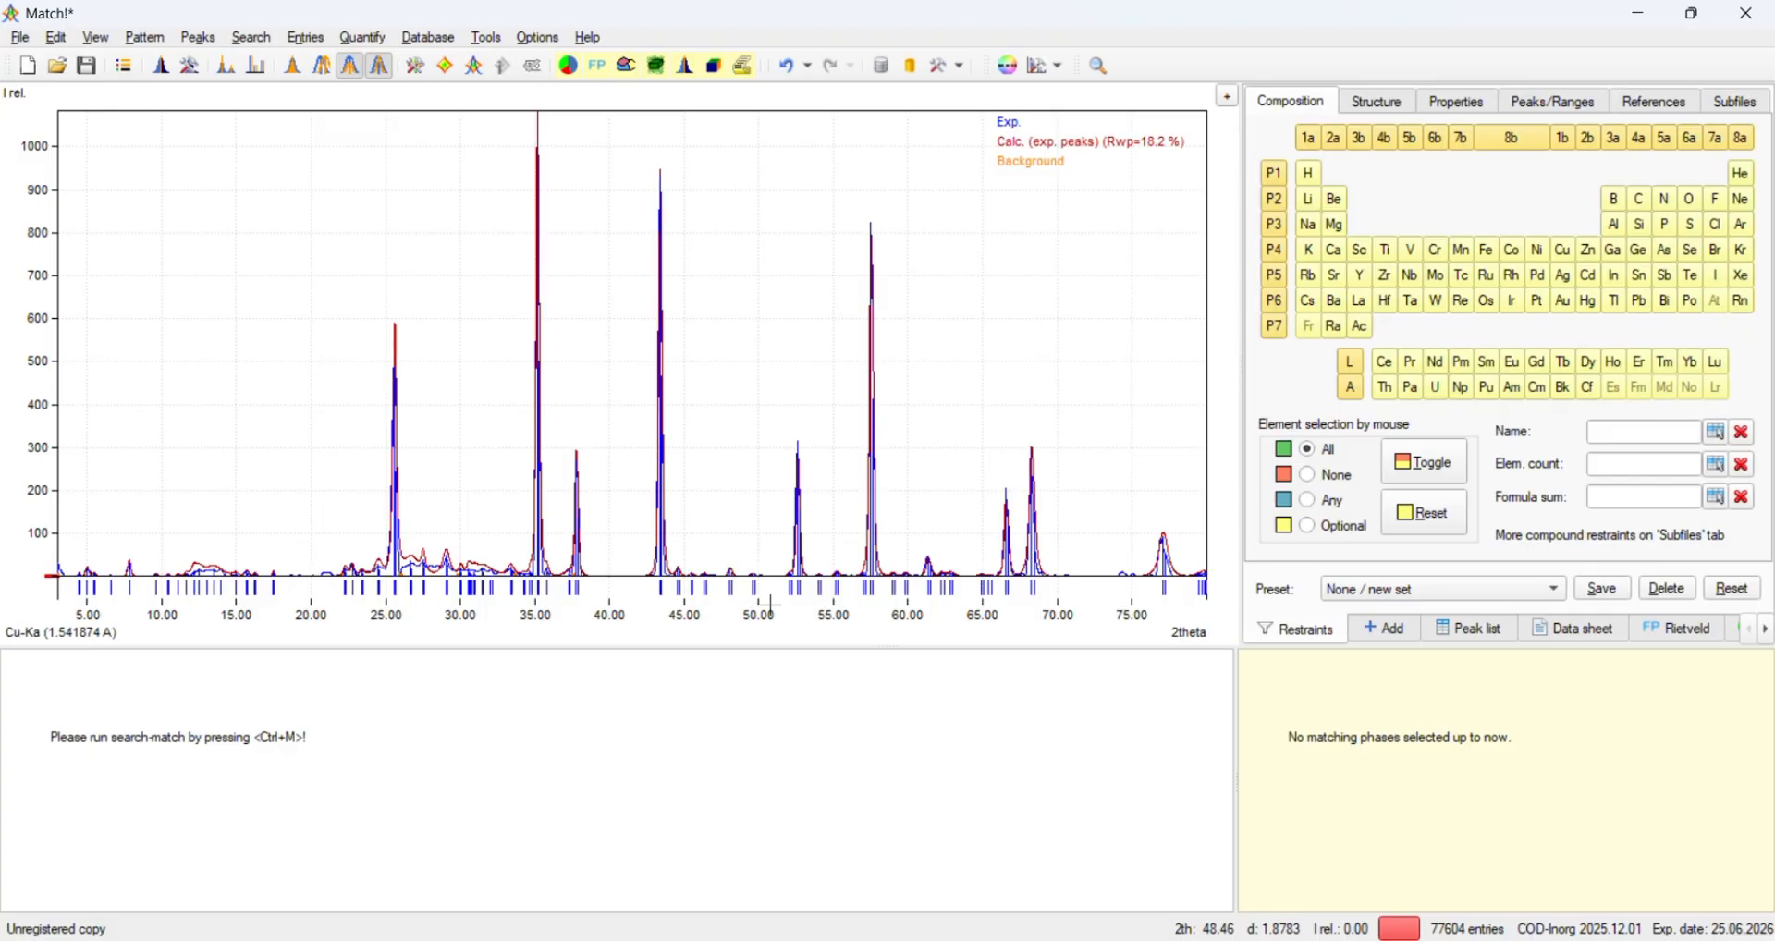
Run the search-match and select the Al2O3 Corundum entry 96-900-7499 as a matching phase.
left_click(447, 67)
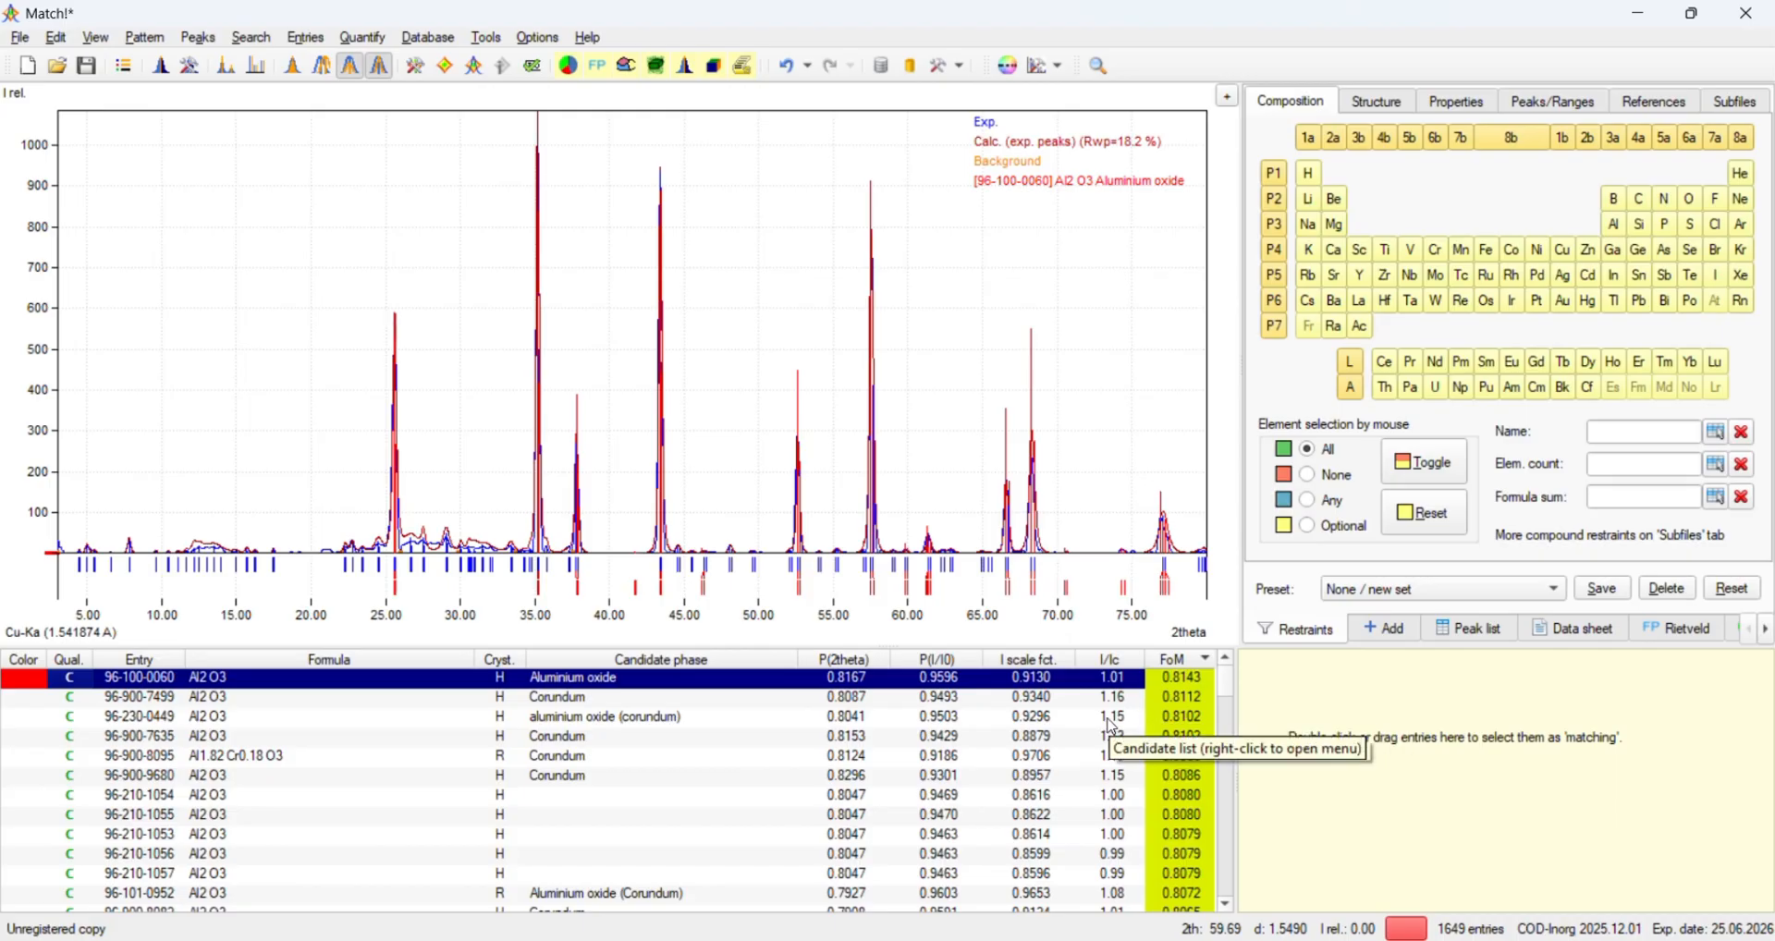
left_click(1184, 700)
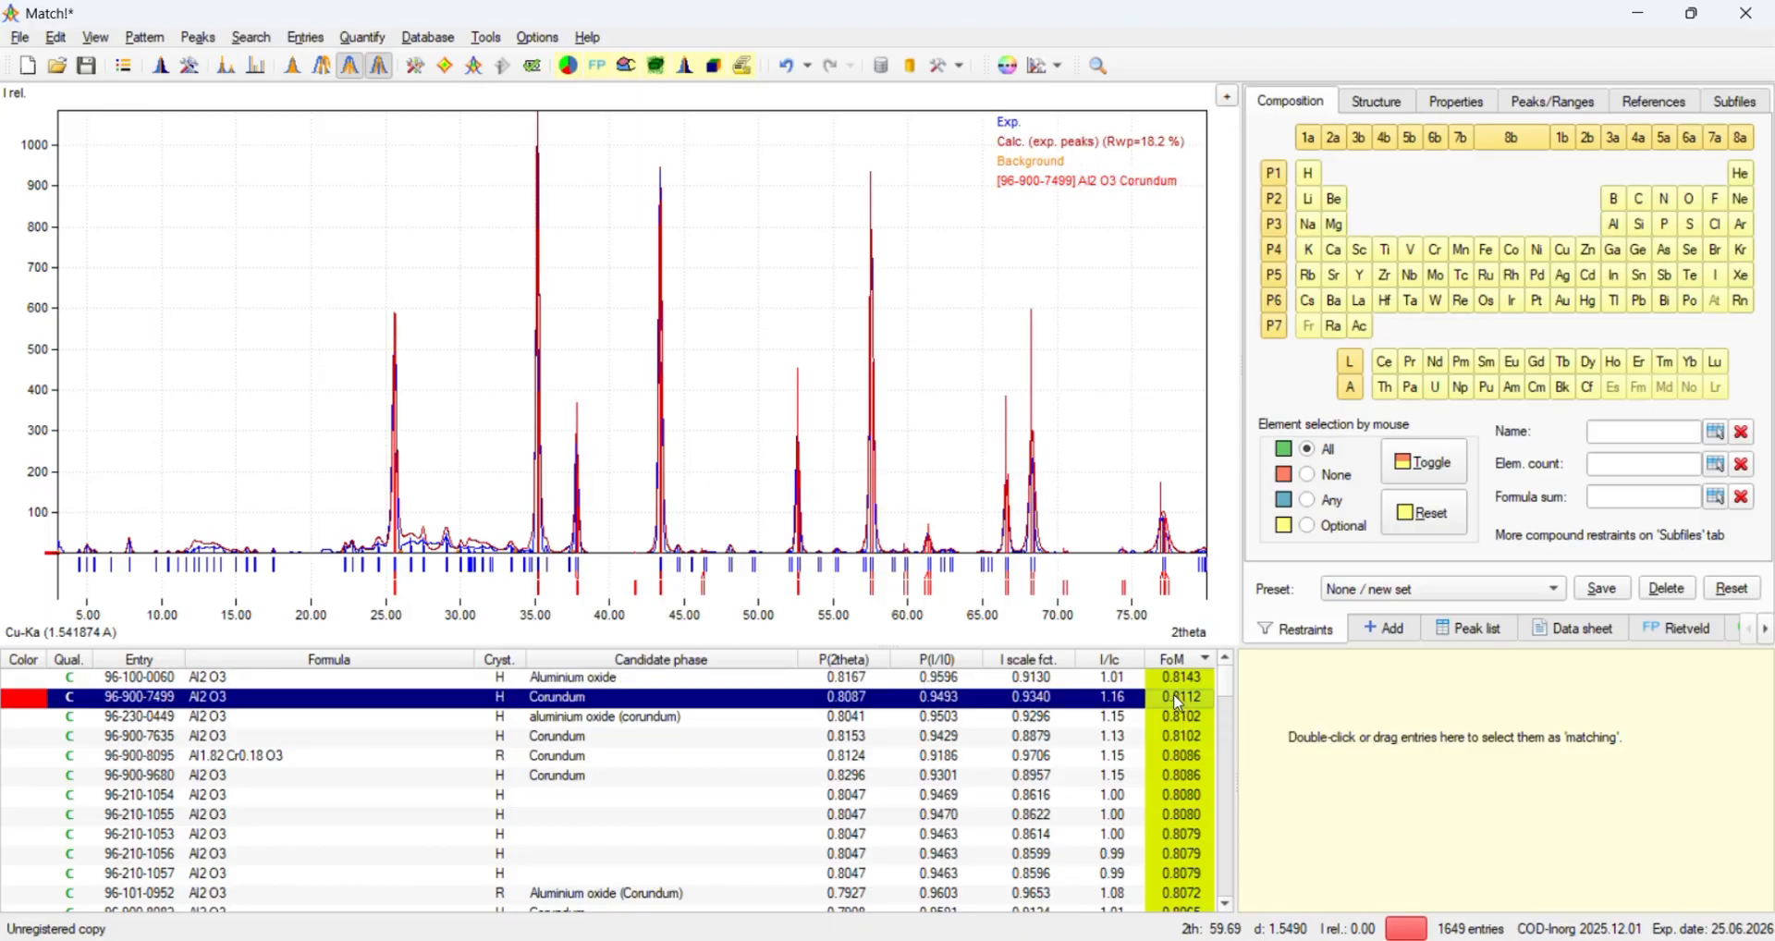
double_click(1180, 700)
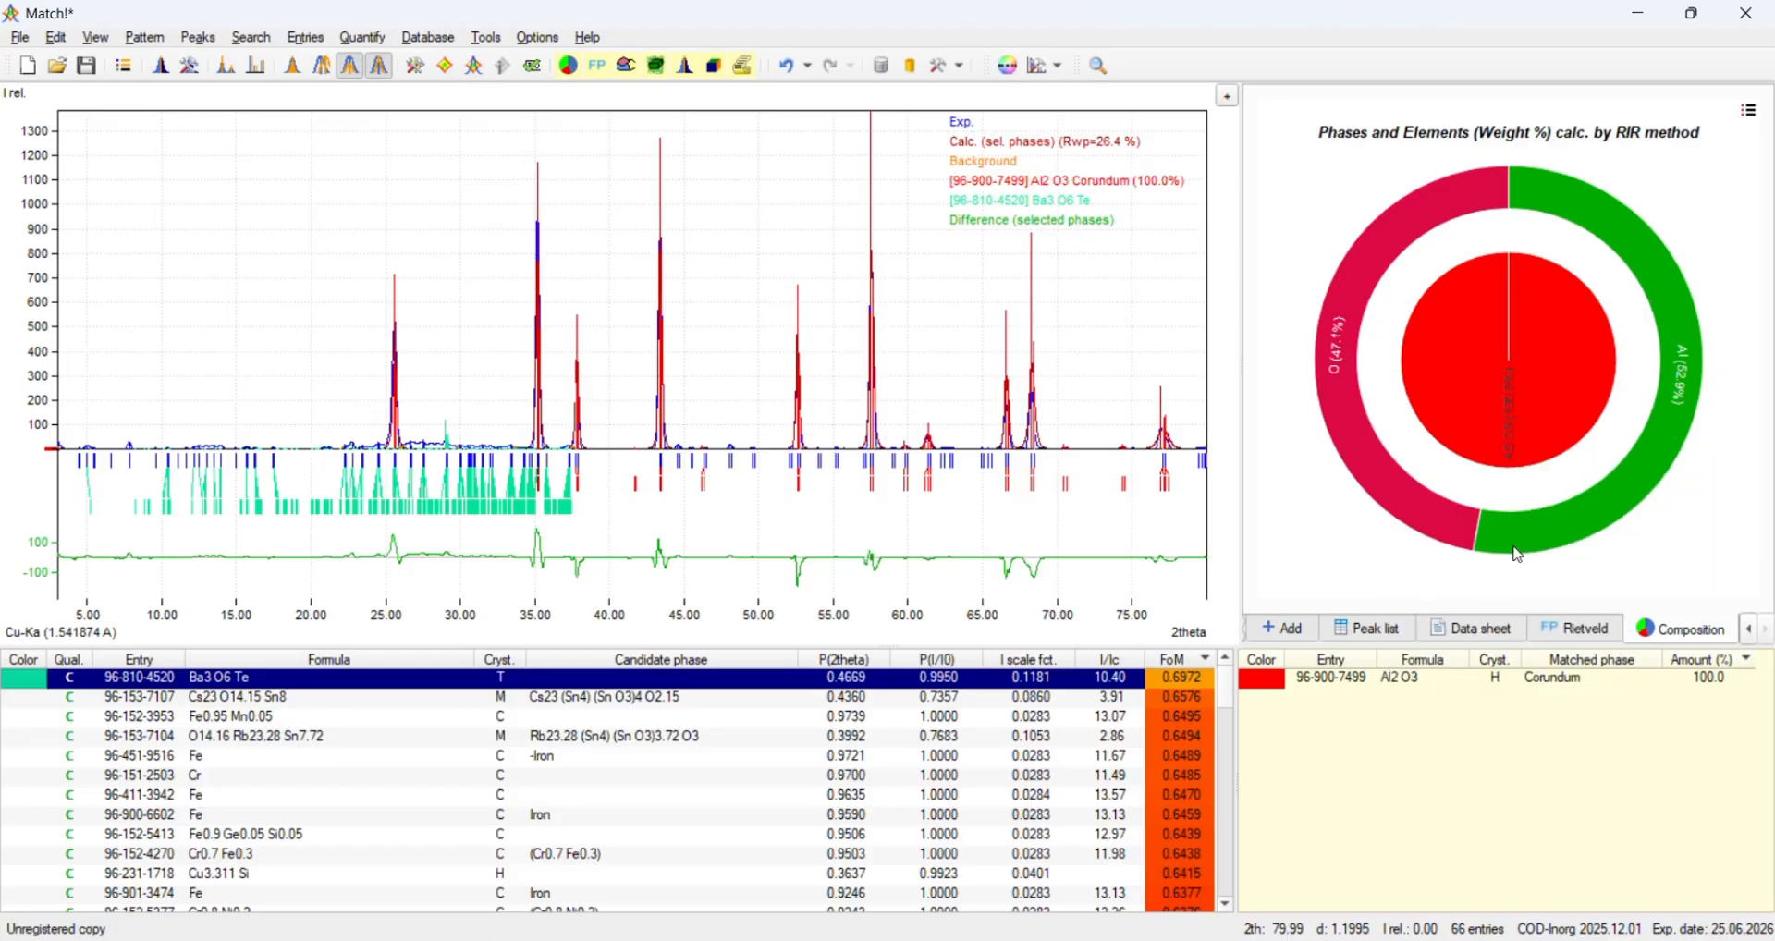
Run an automatic Rietveld refinement with FullProf using the Standard preset.
mouse_move(1407, 505)
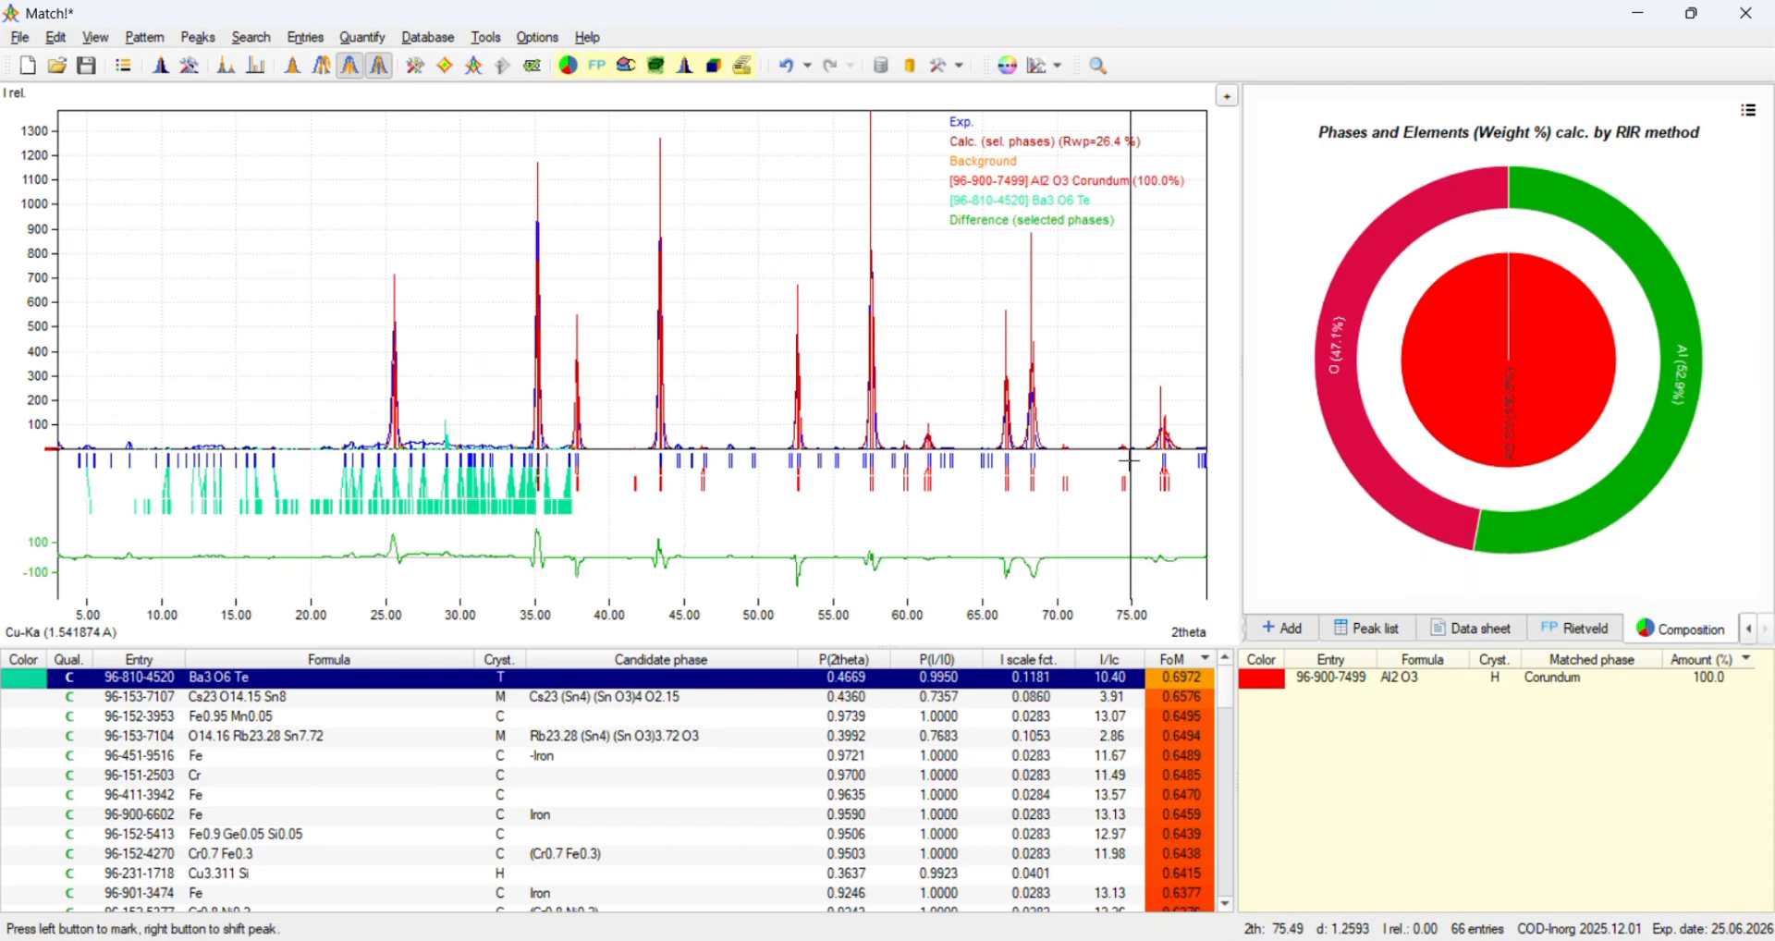
left_click(596, 66)
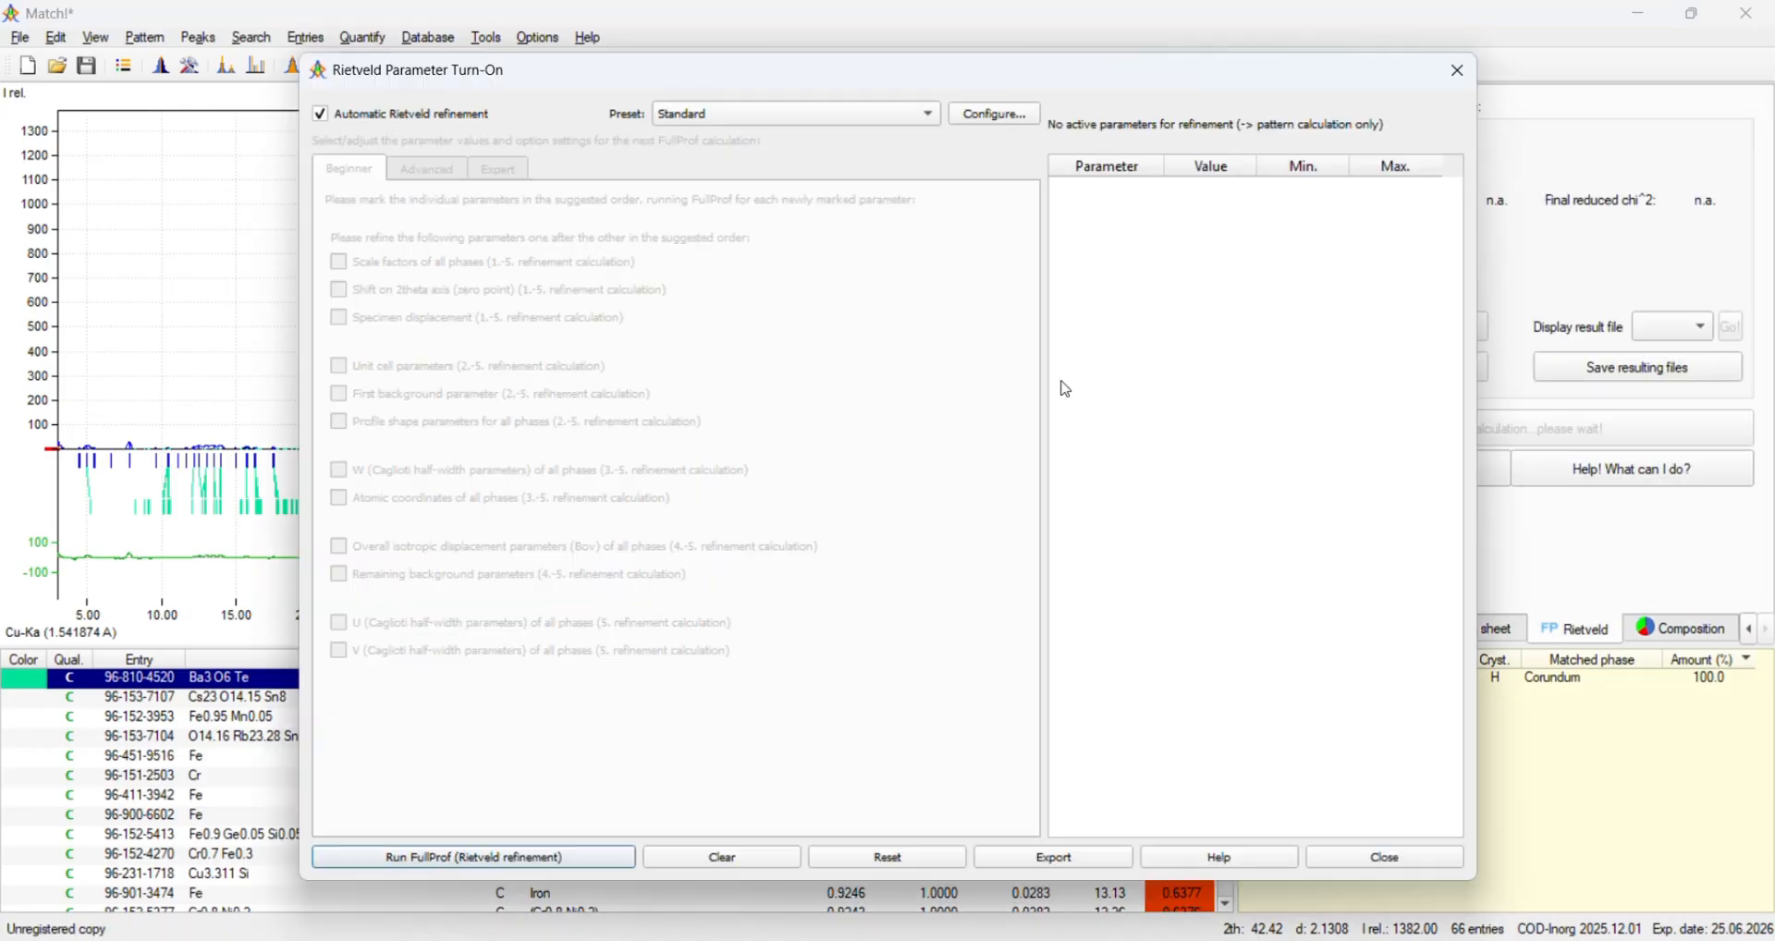
left_click(565, 859)
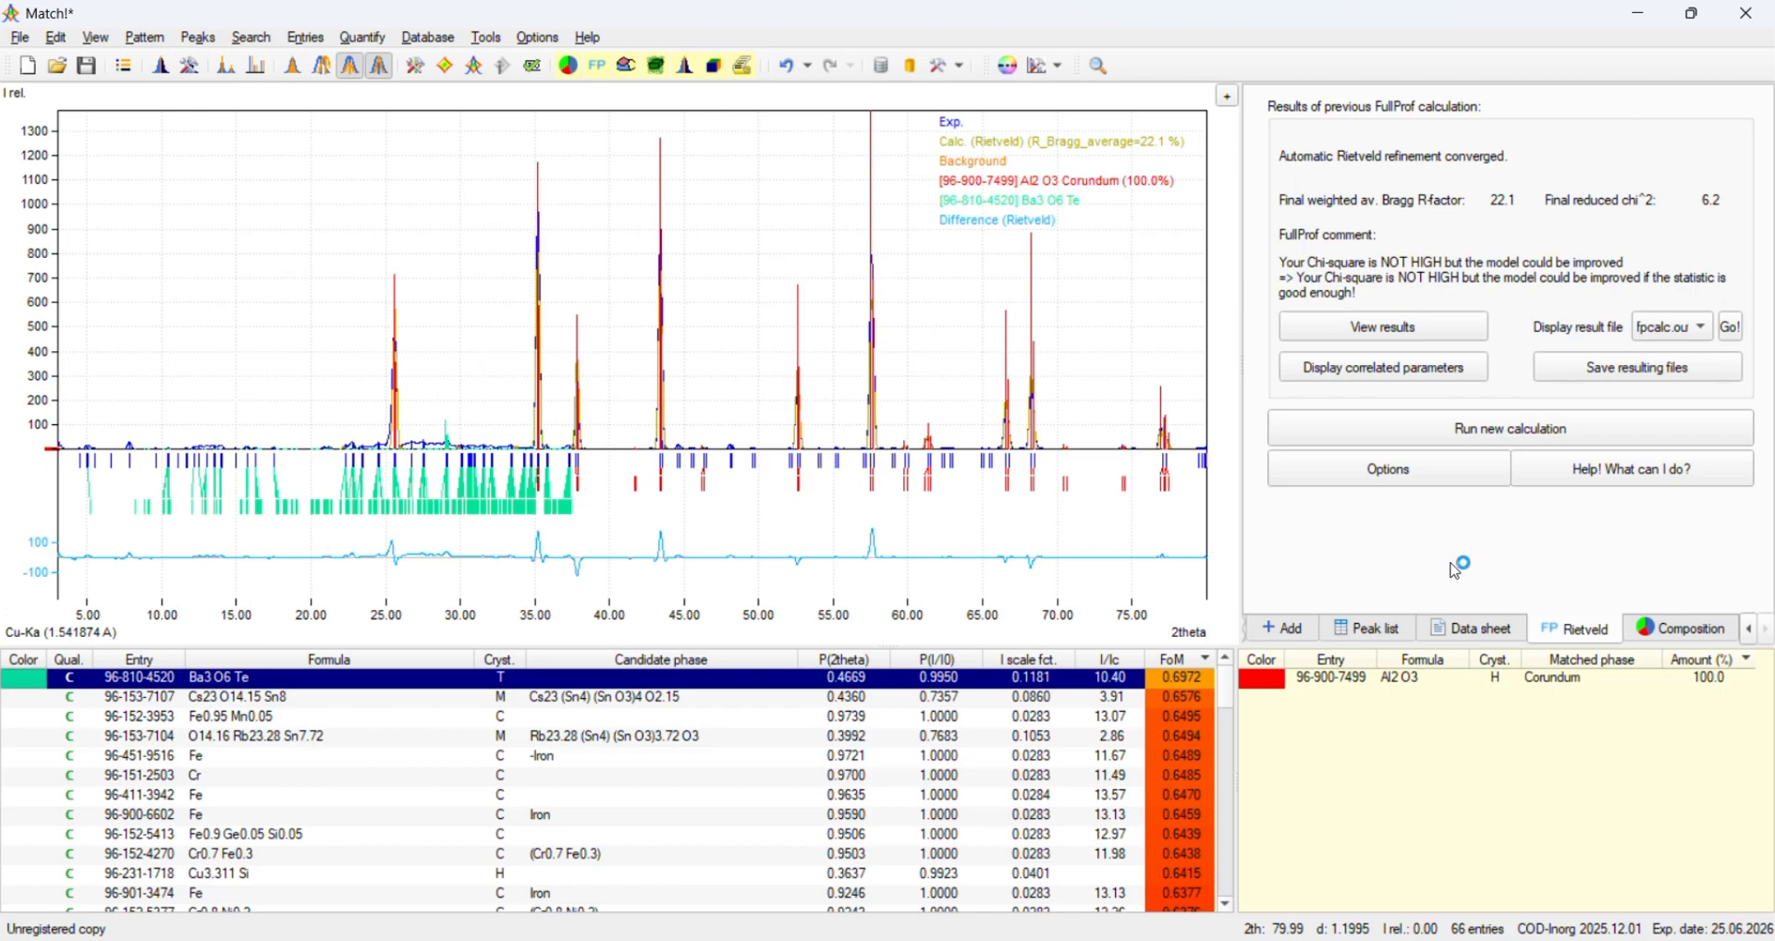
Show the data sheet of the matched Corundum phase and examine its original references, space group and cell parameters.
left_click(1443, 634)
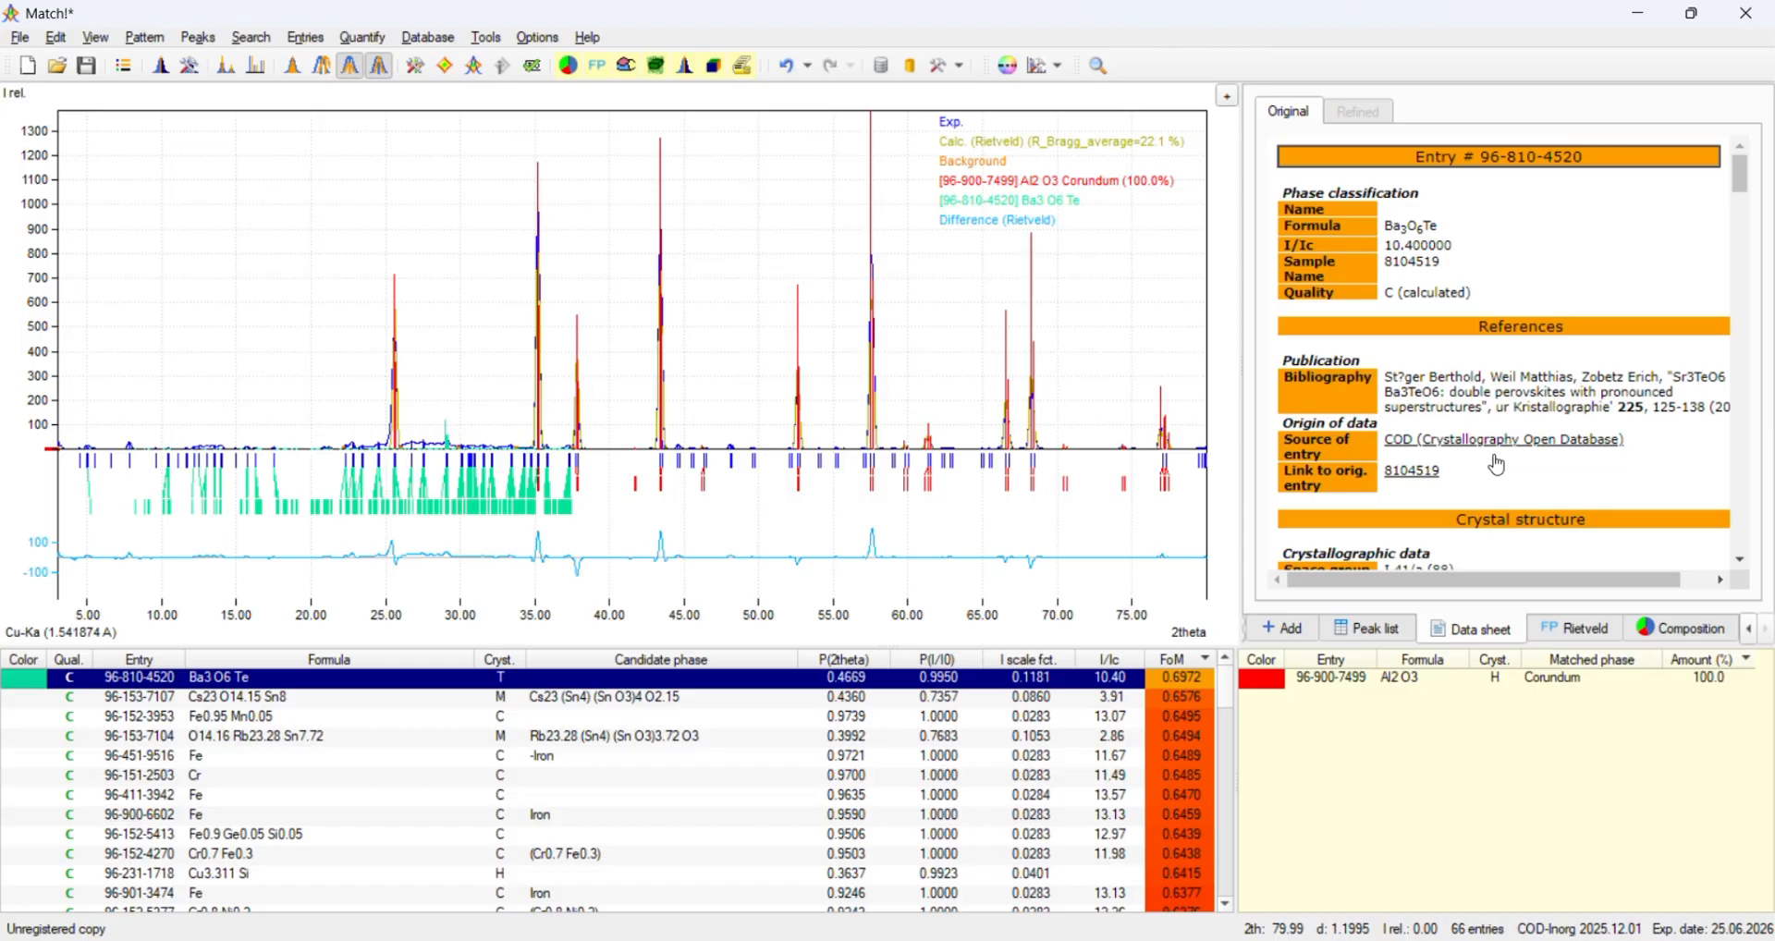
left_click(1424, 680)
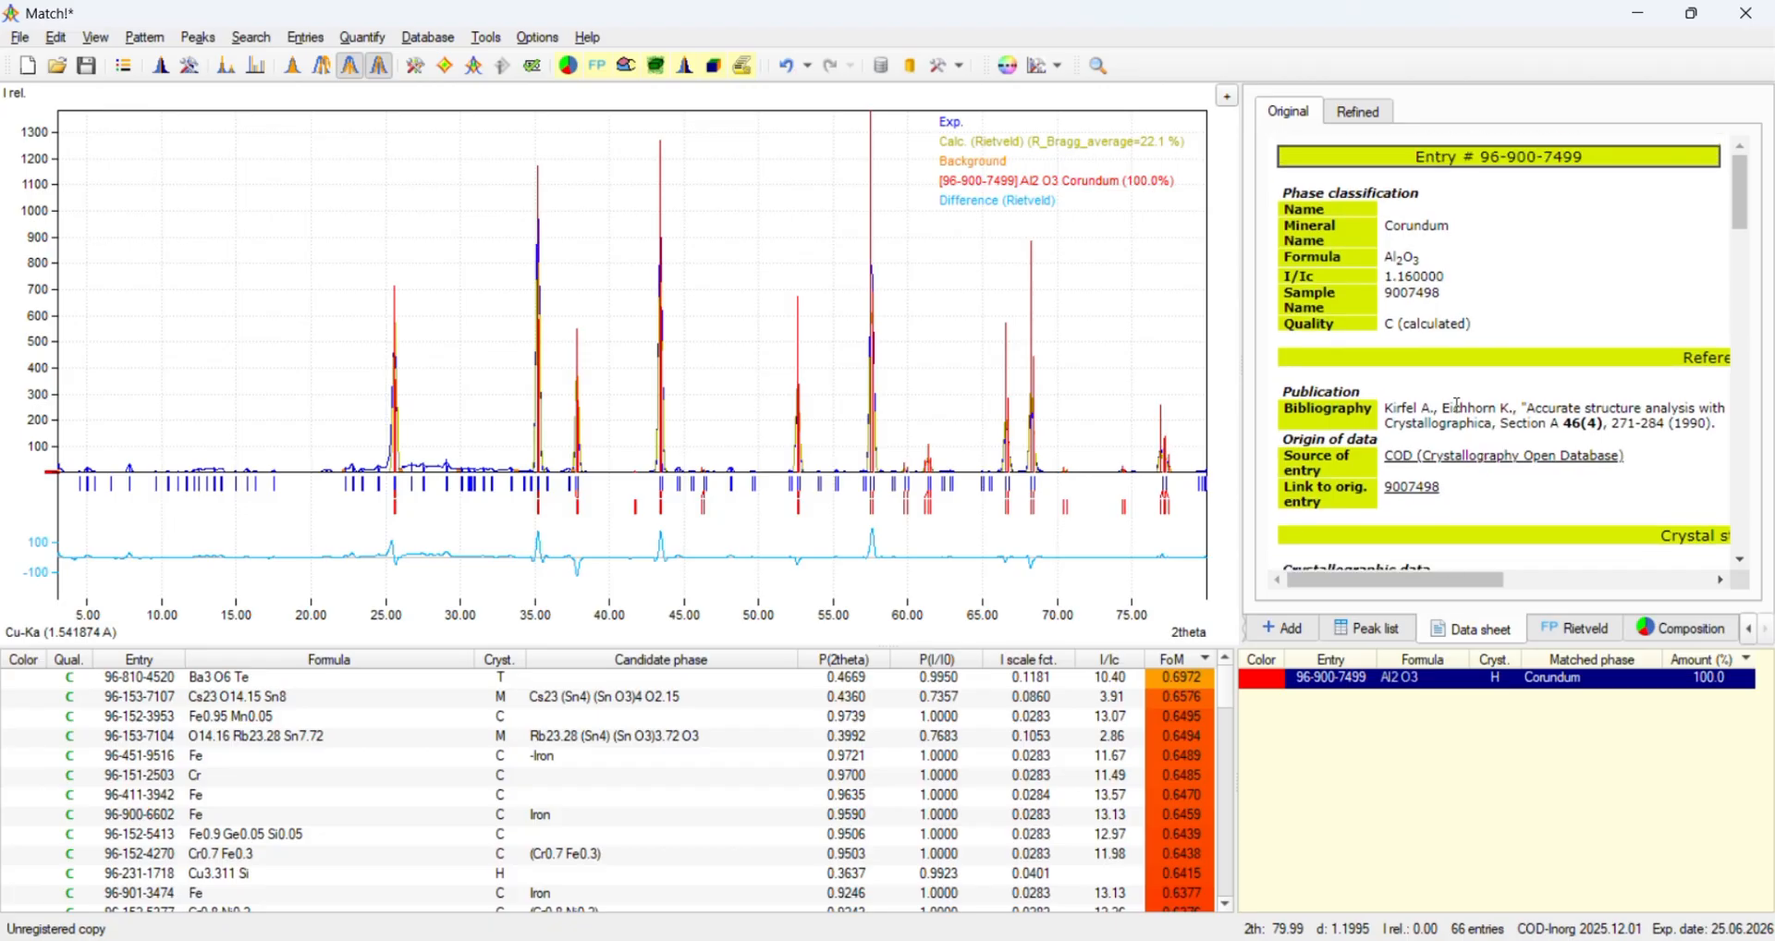
scroll(1472, 379, "down", 5)
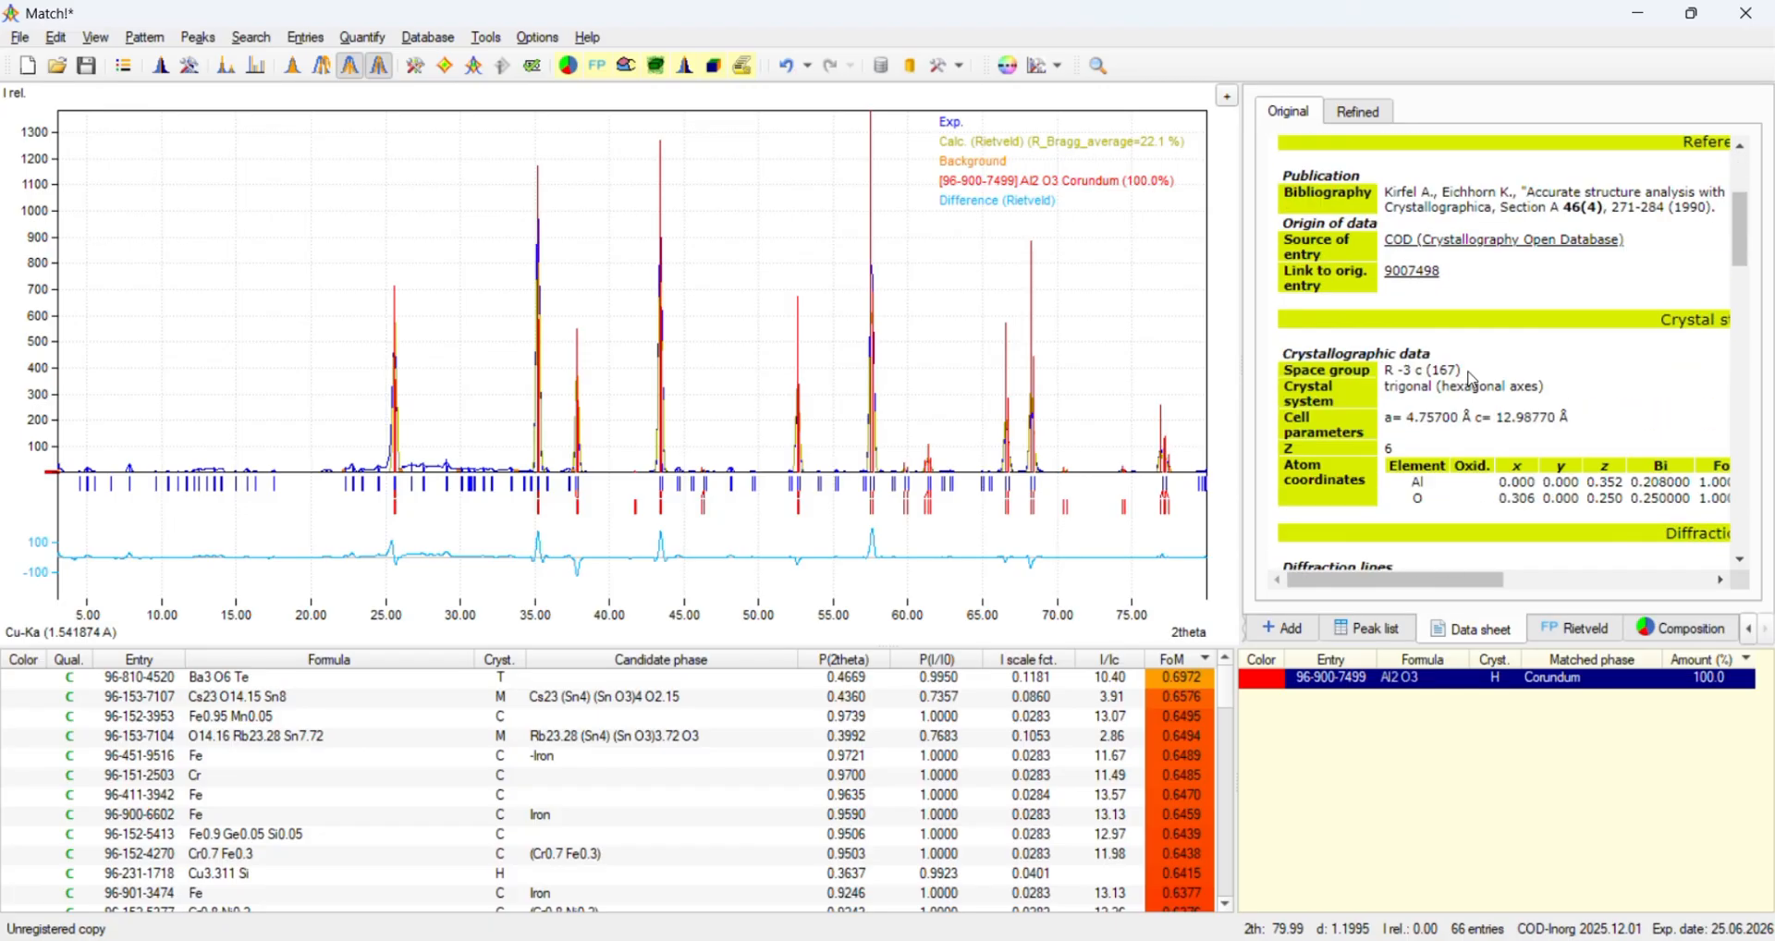
scroll(1472, 379, "down", 4)
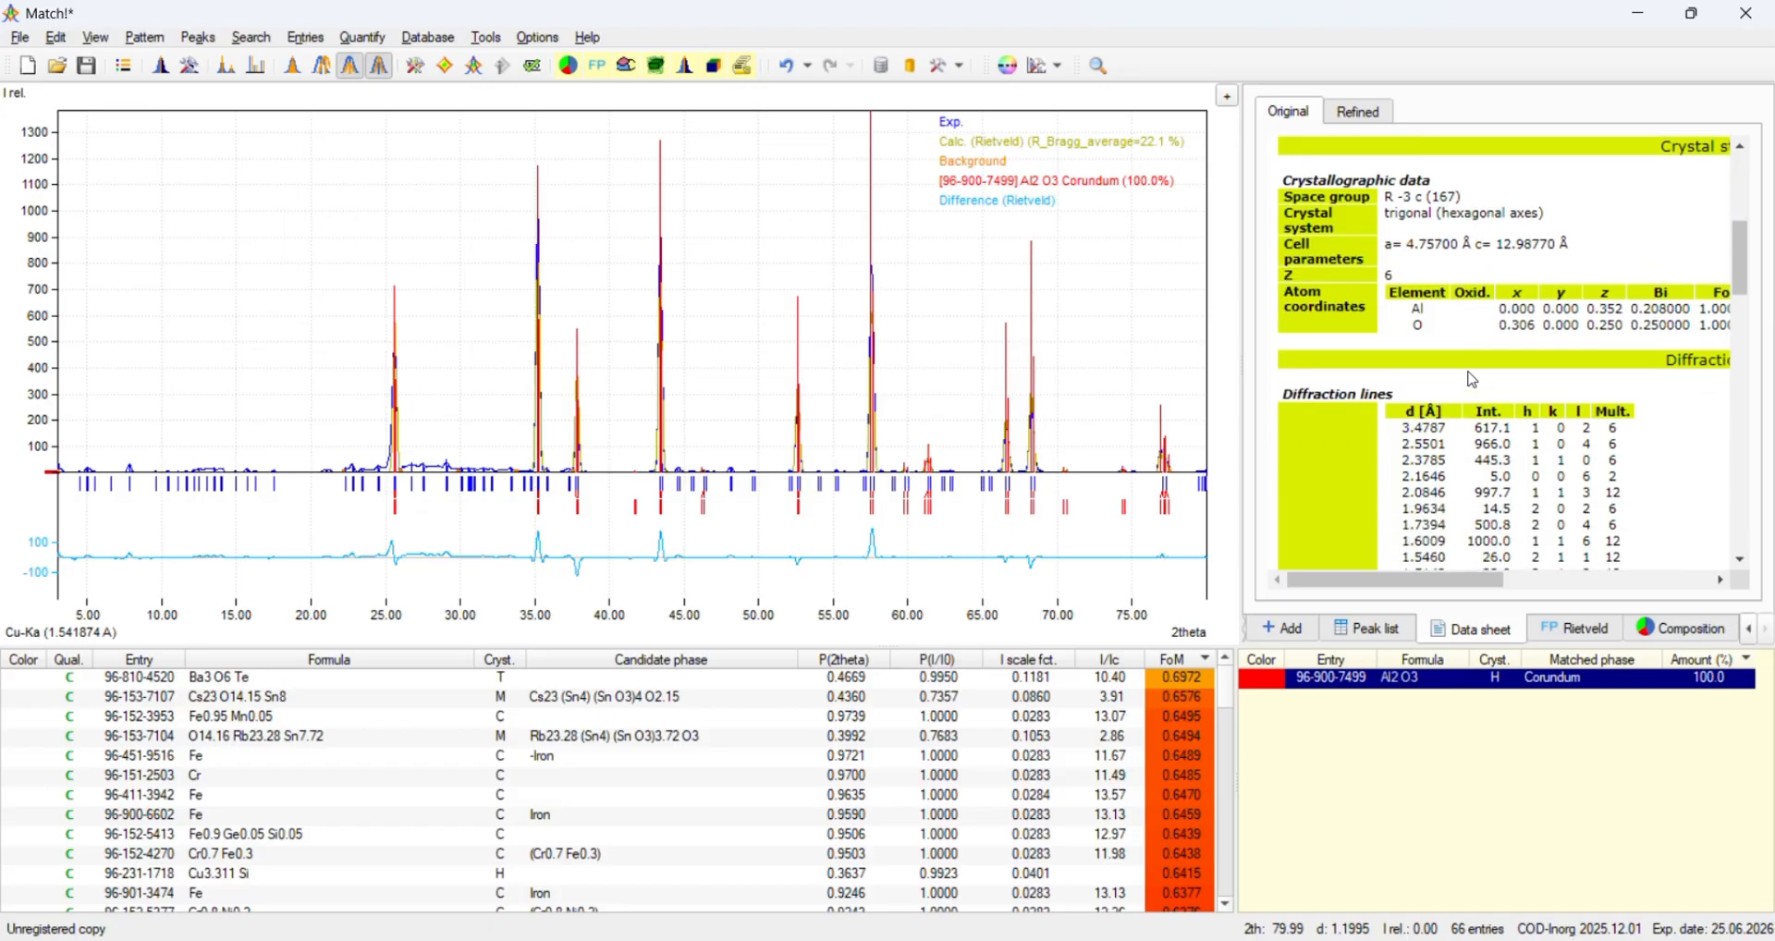
scroll(1472, 379, "down", 2)
scroll(1473, 379, "up", 5)
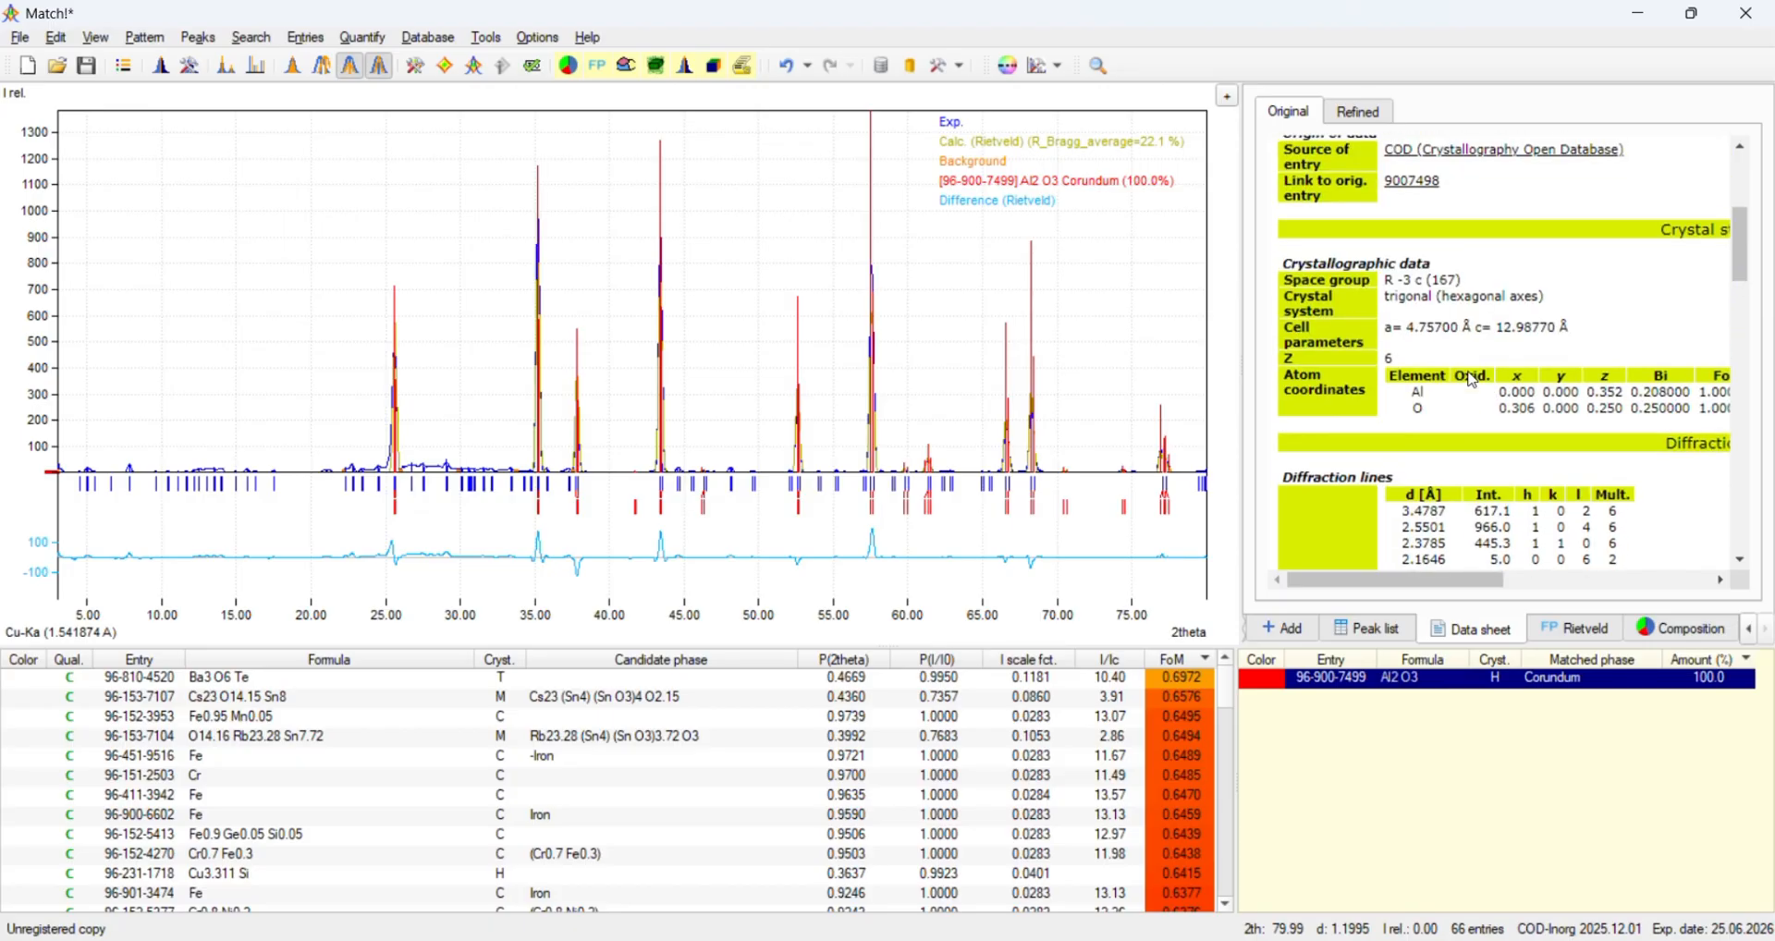
scroll(1473, 379, "down", 1)
scroll(1476, 381, "down", 1)
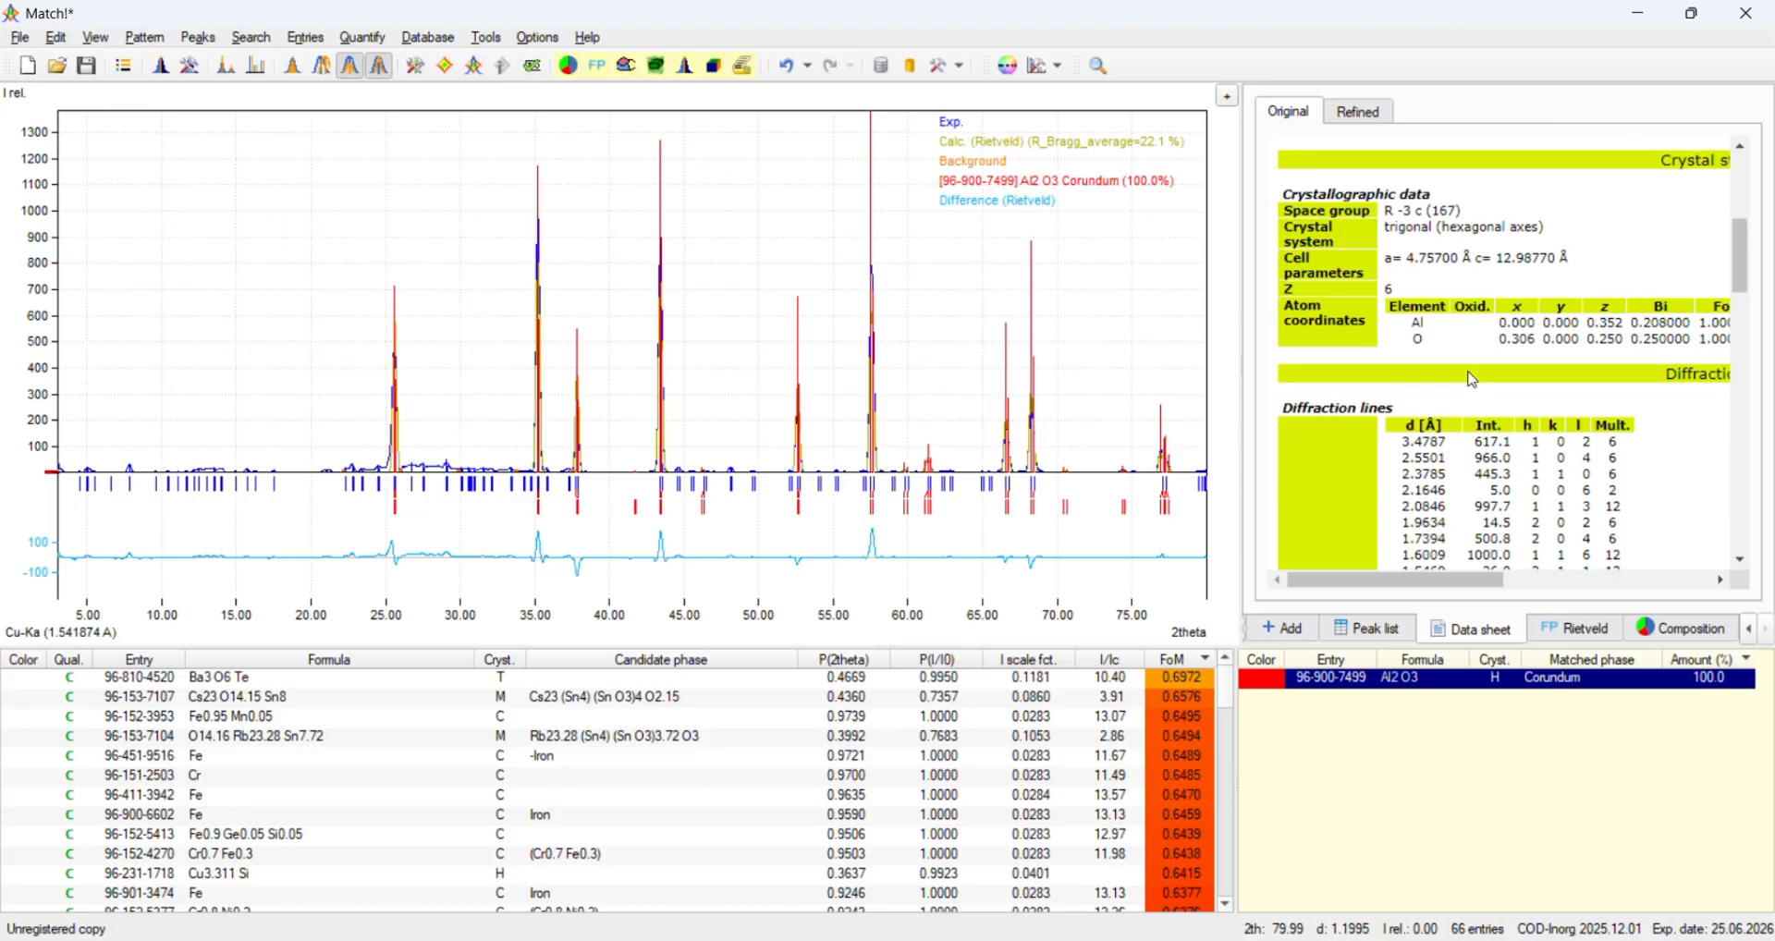
scroll(1473, 379, "up", 3)
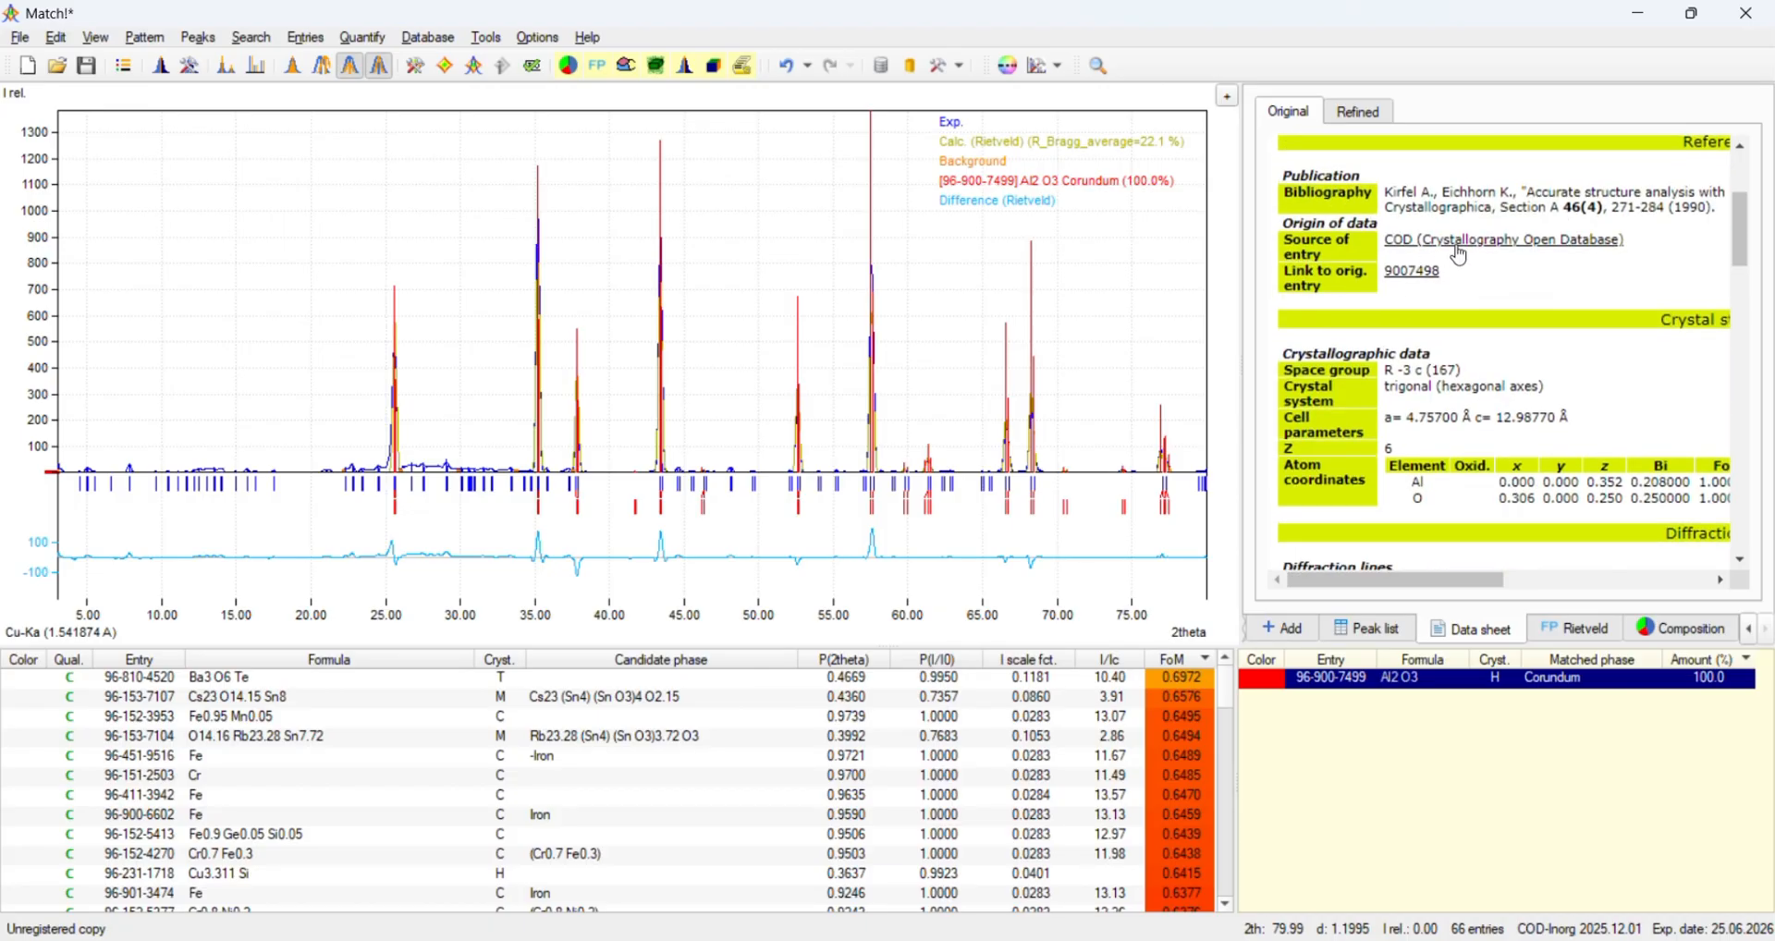
Examine the original Corundum cell parameters, atom coordinates and diffraction lines with their d-spacings, intensities and hkl indices.
scroll(1434, 305, "down", 1)
scroll(1433, 317, "down", 2)
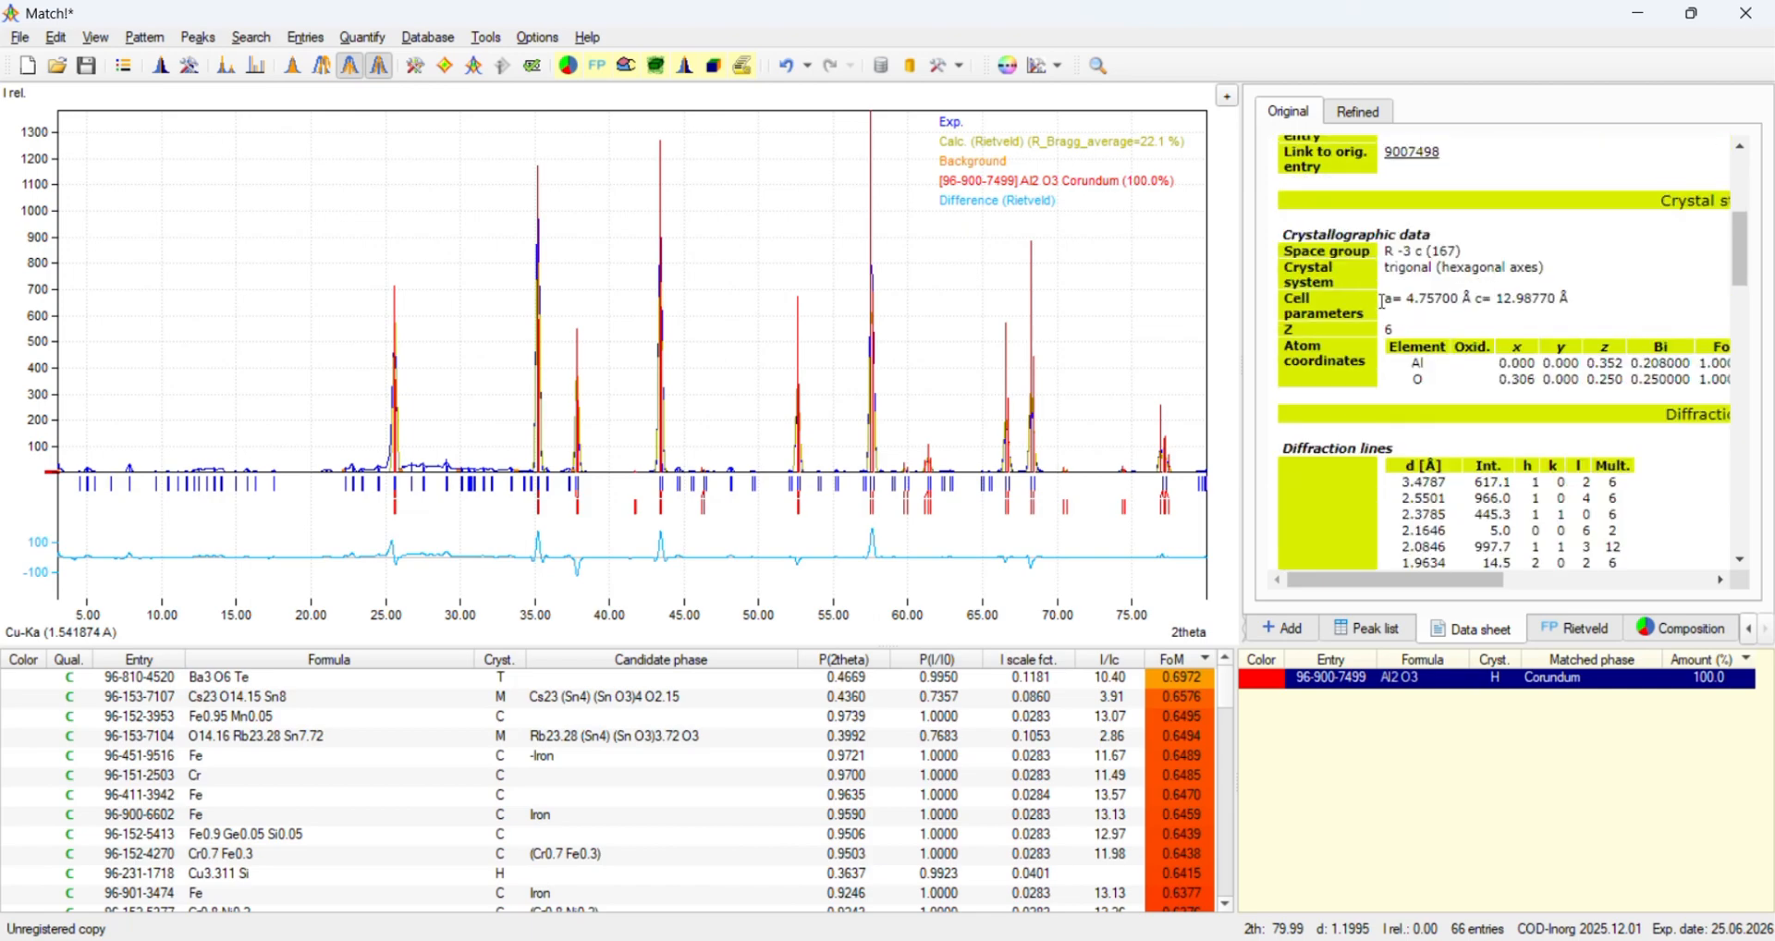
scroll(1438, 338, "down", 1)
scroll(1446, 342, "down", 2)
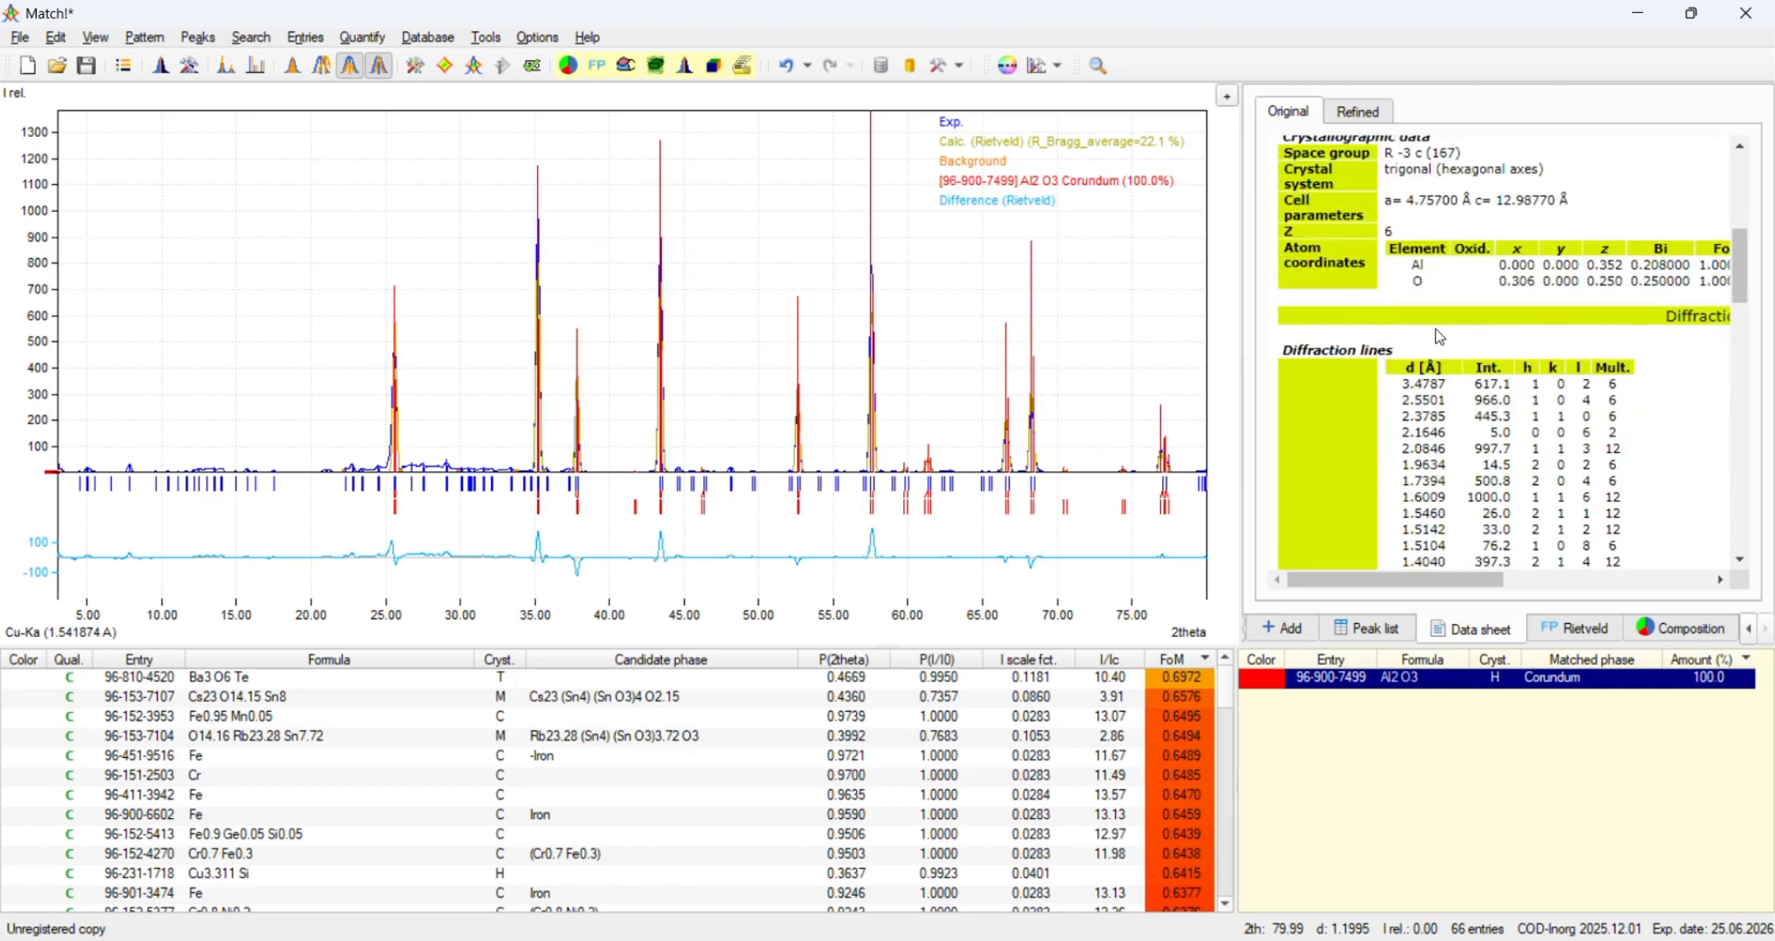
scroll(1440, 337, "down", 2)
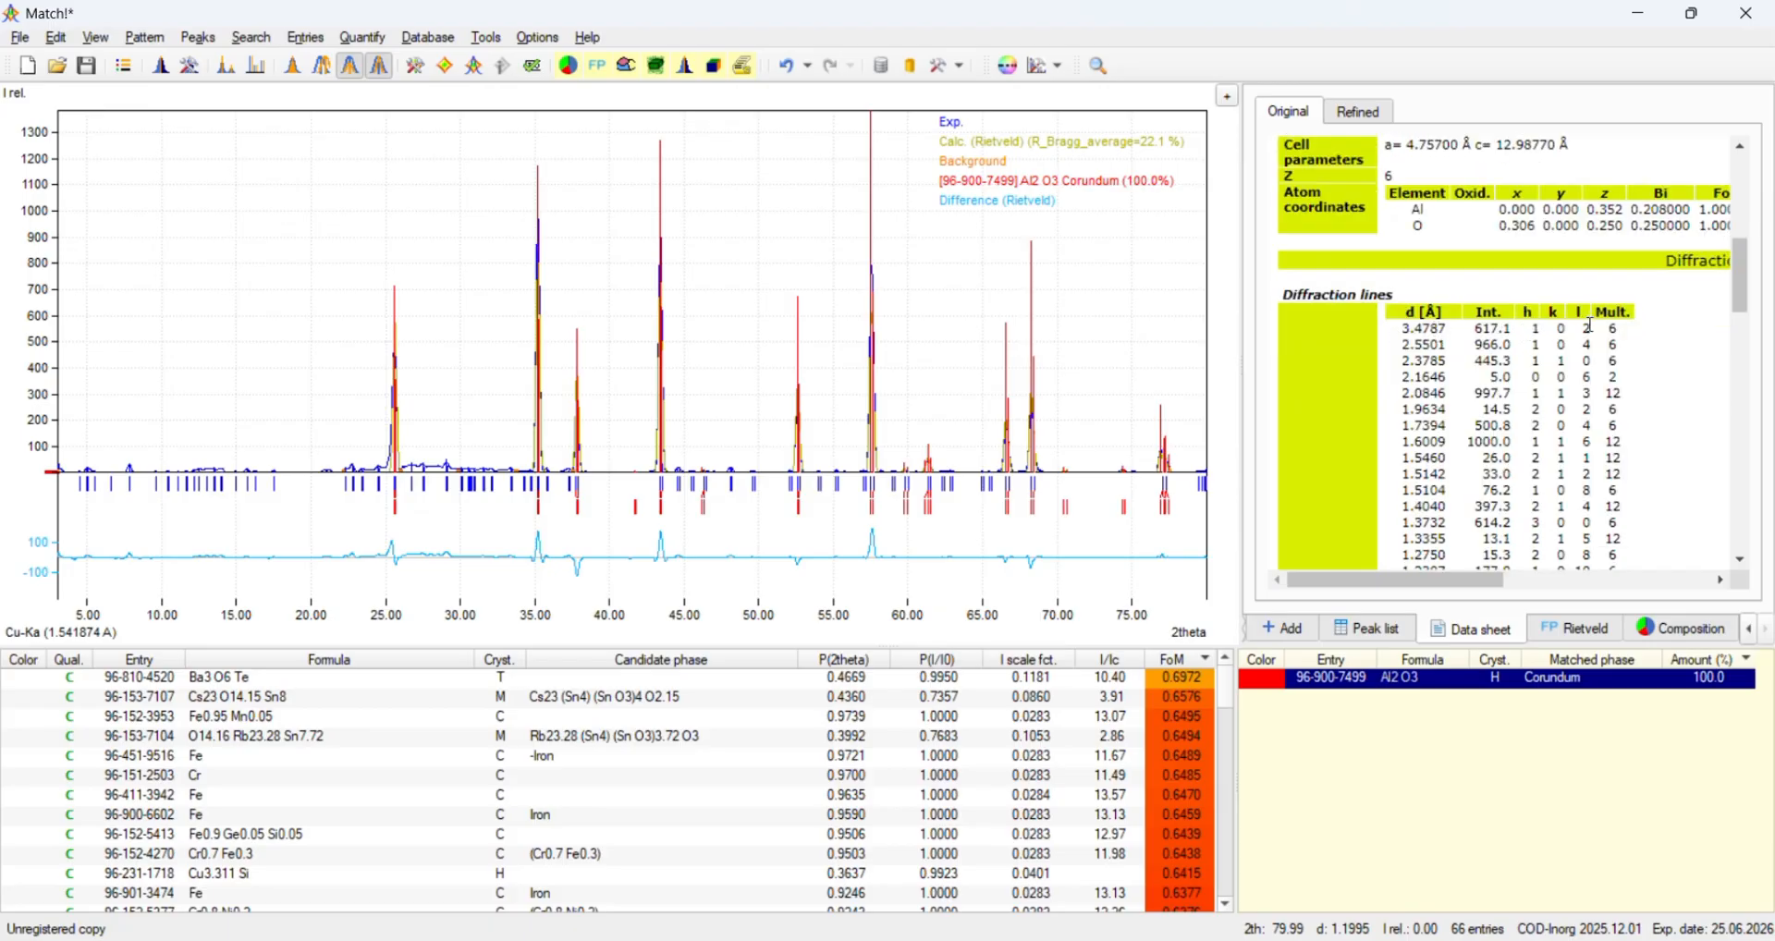
scroll(1507, 328, "down", 3)
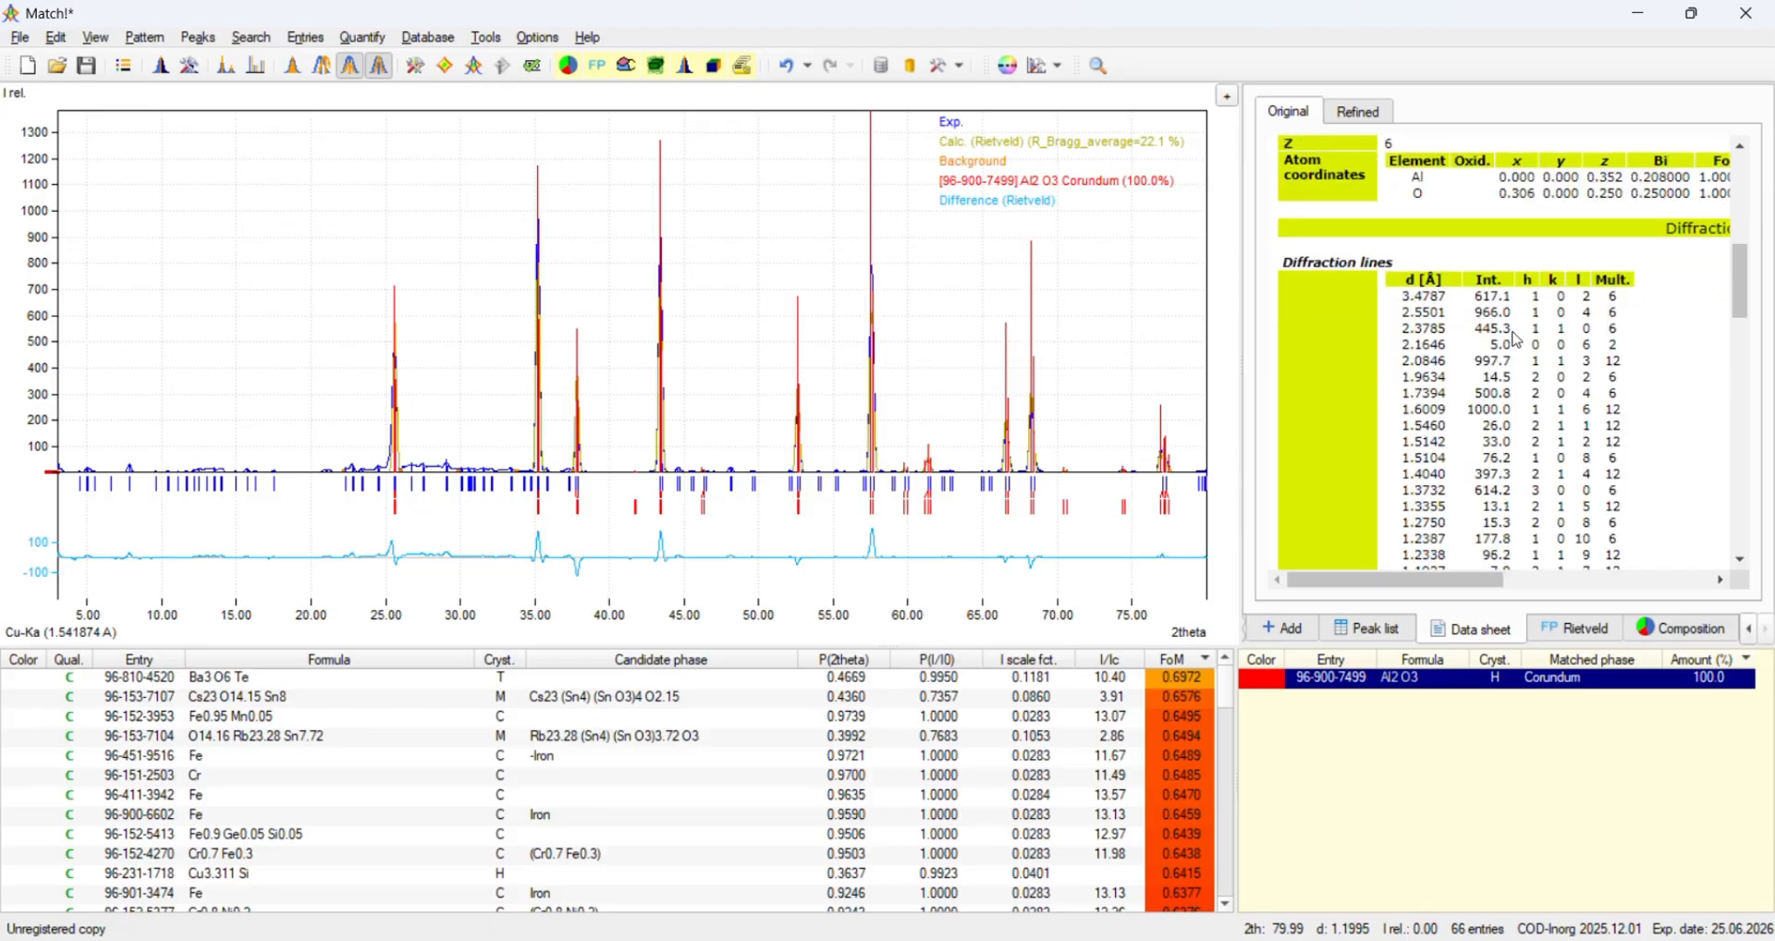
Compare the refined Corundum cell parameters with those of the original database structure.
left_click(1387, 123)
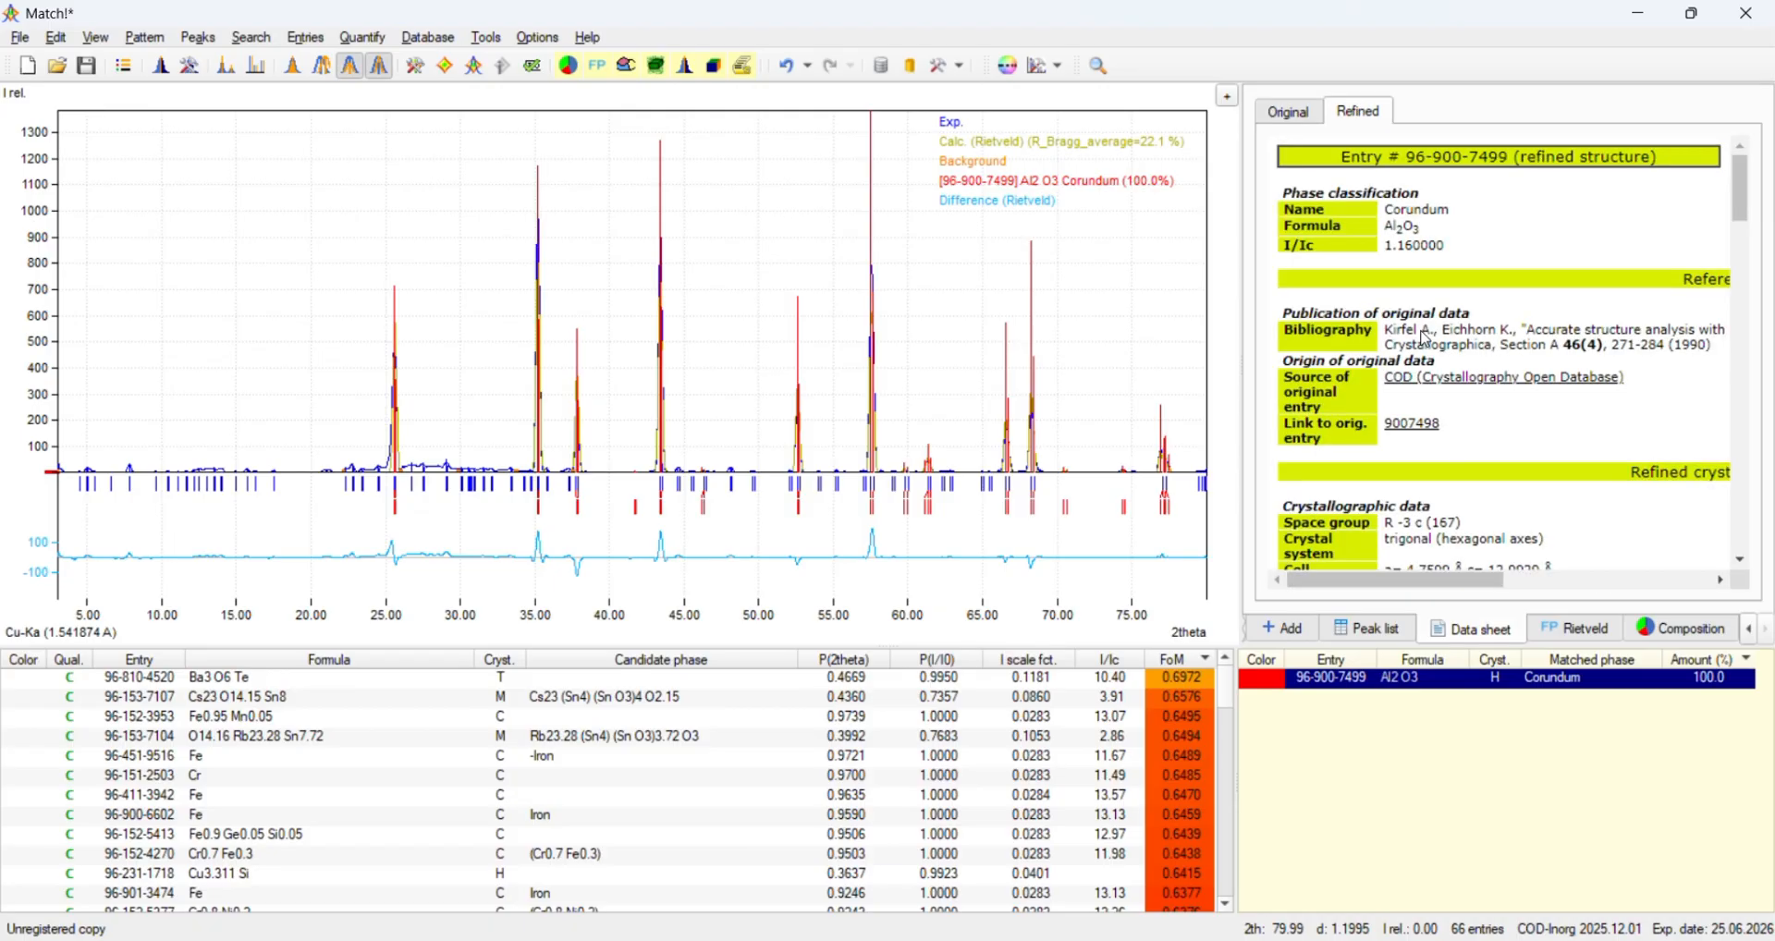
scroll(1413, 397, "down", 1)
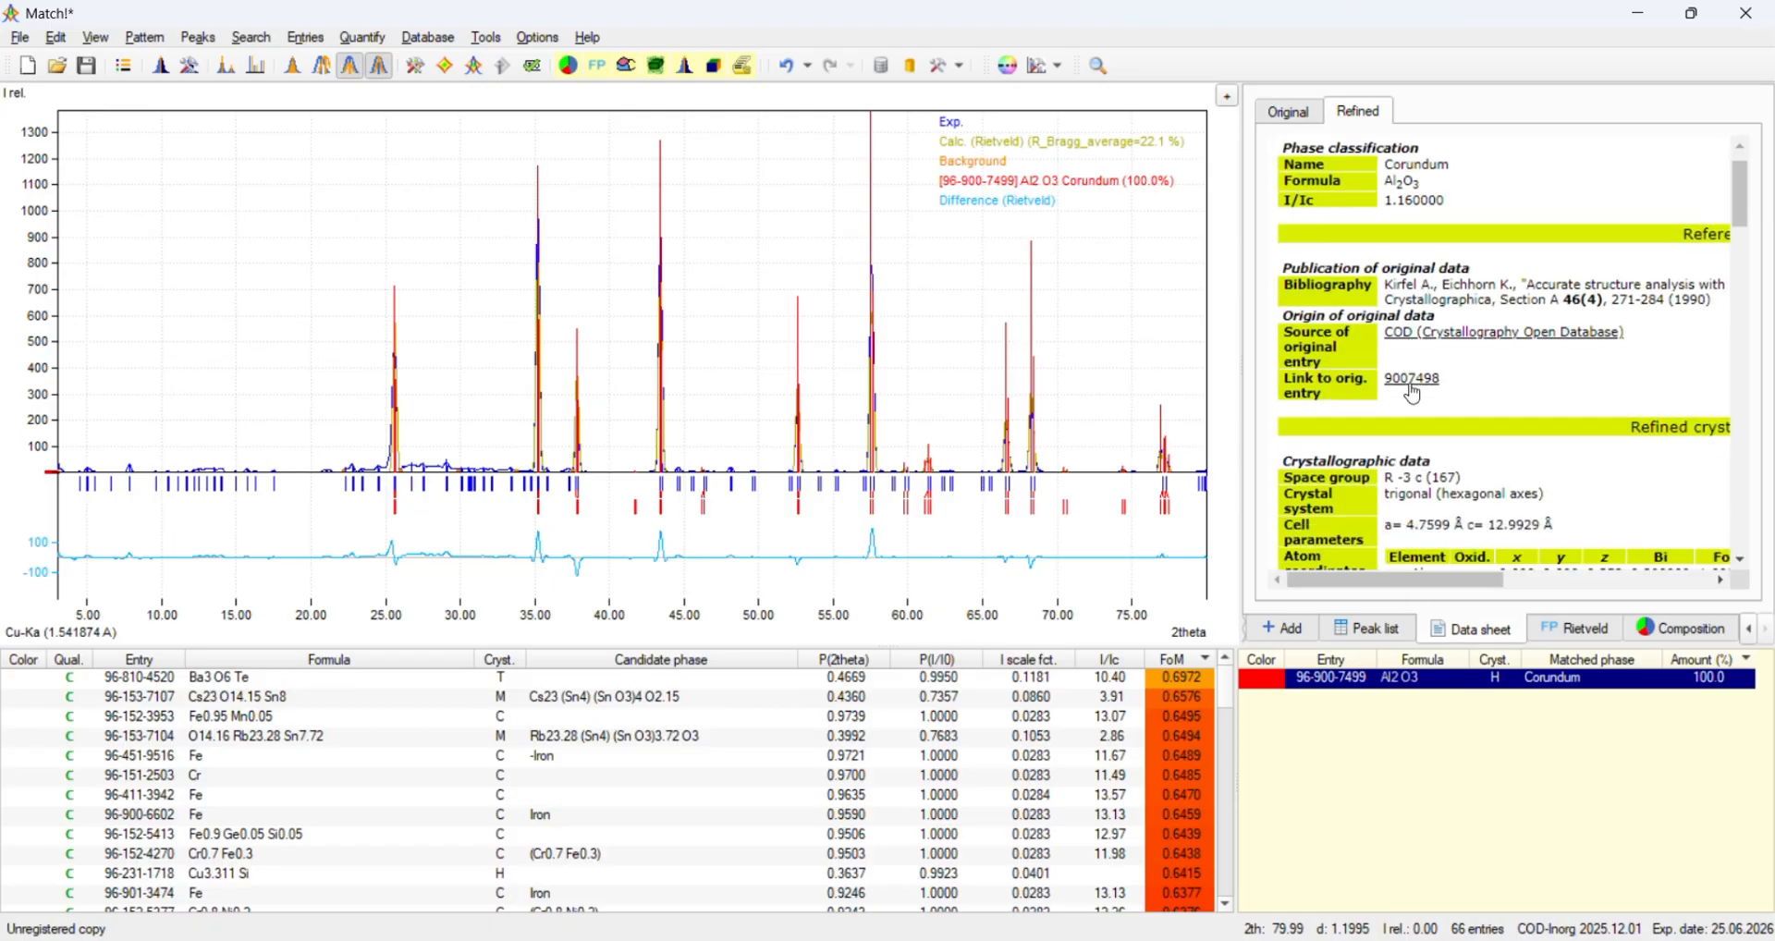
scroll(1414, 395, "down", 4)
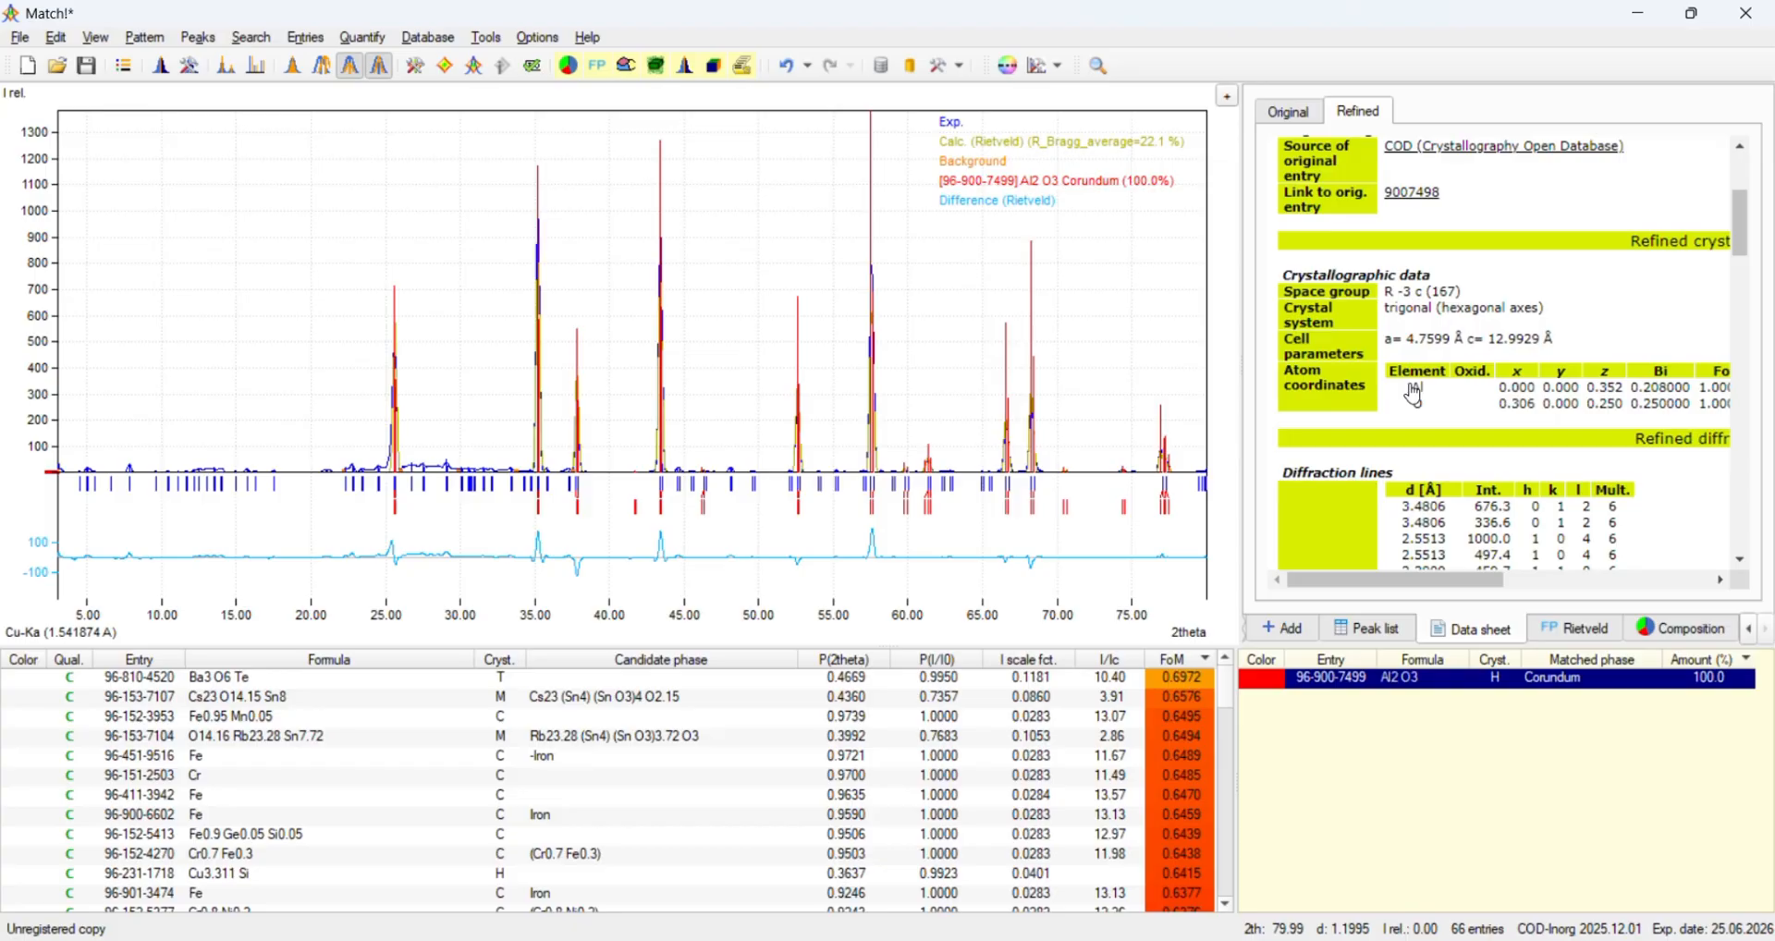
scroll(1414, 395, "down", 1)
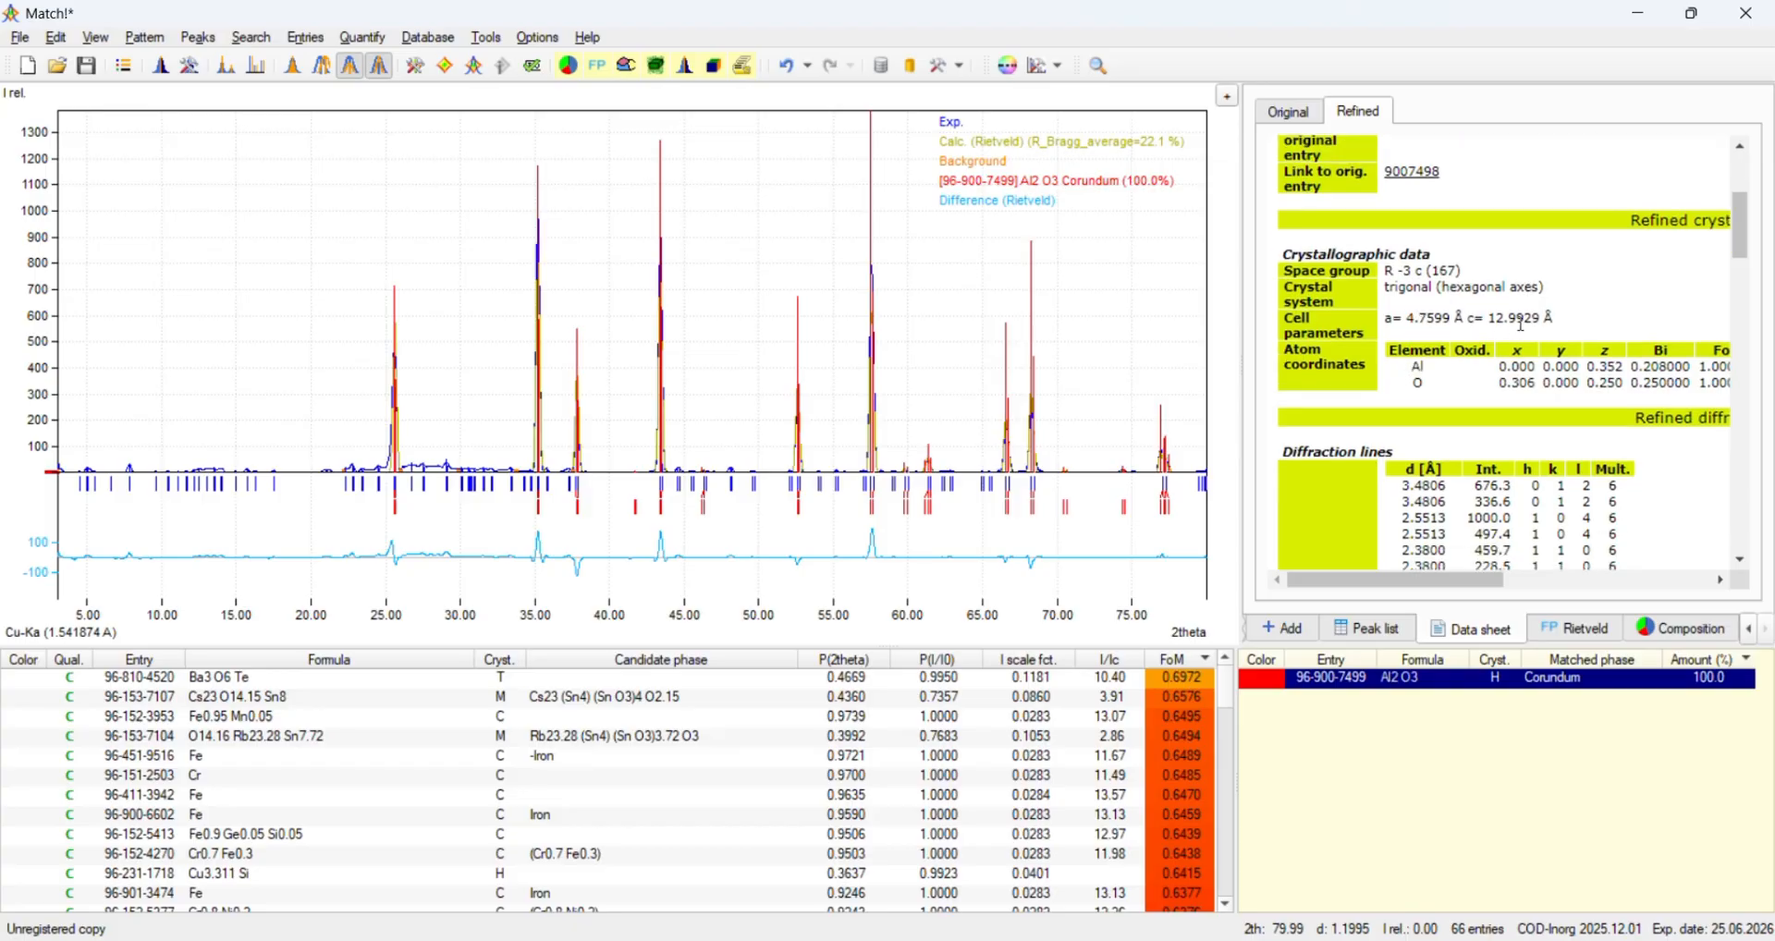
left_click(1301, 108)
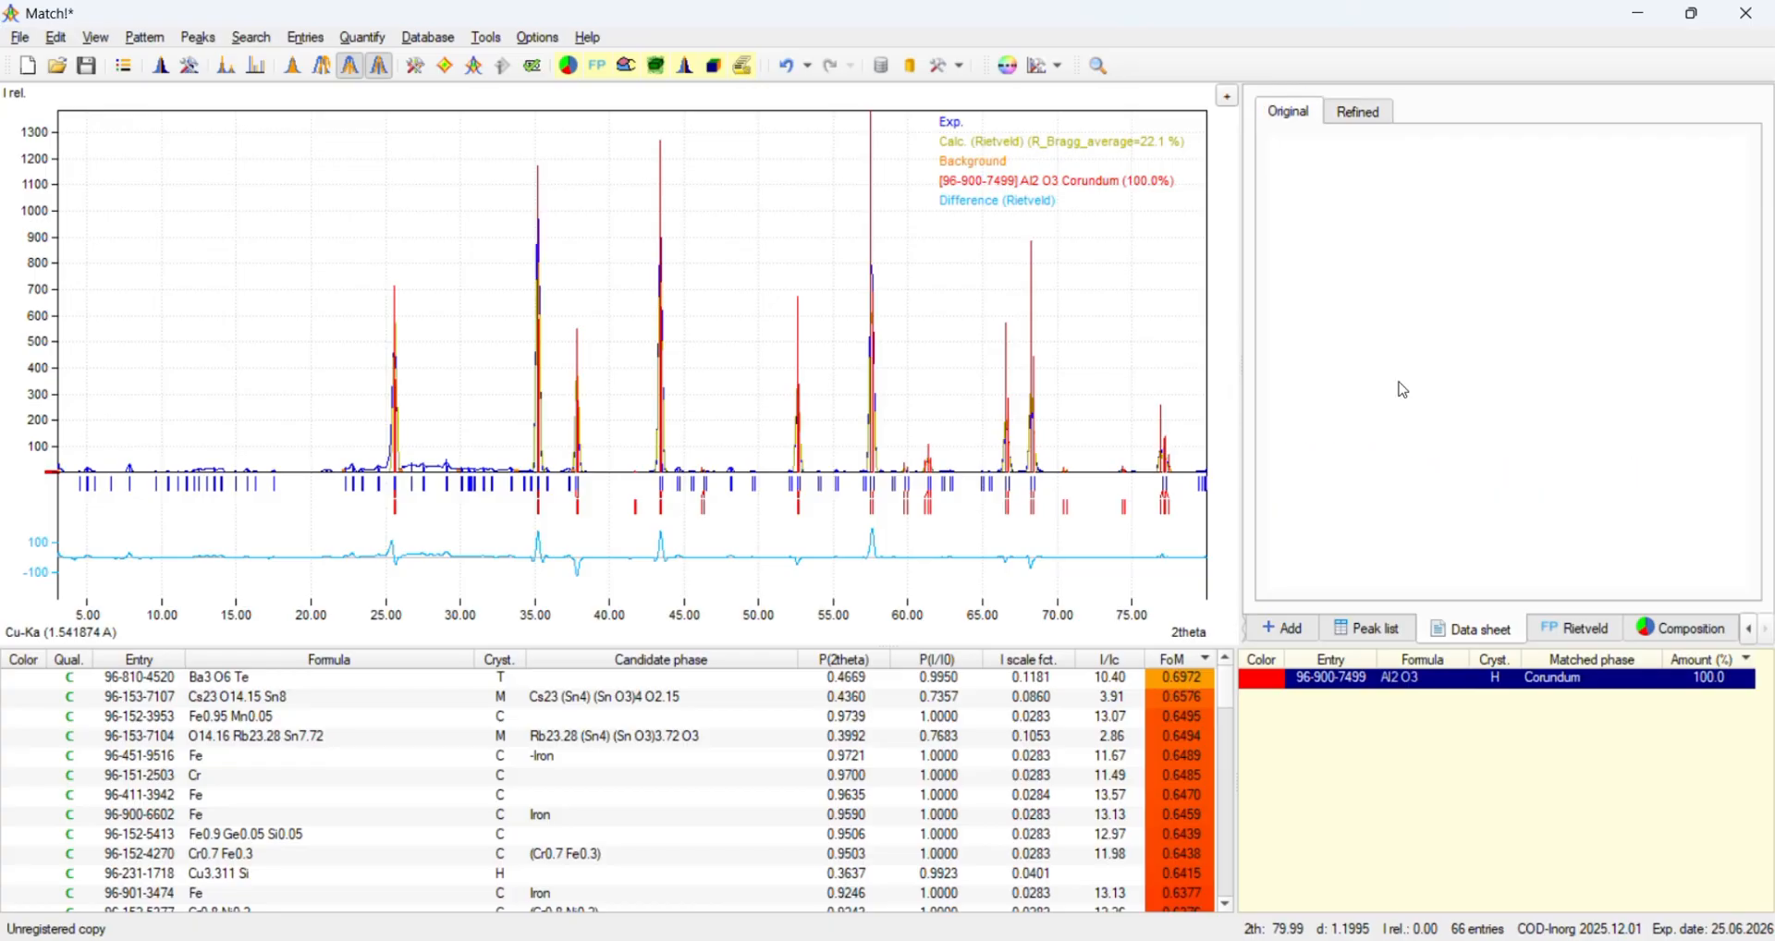
scroll(1402, 389, "down", 2)
scroll(1403, 389, "down", 3)
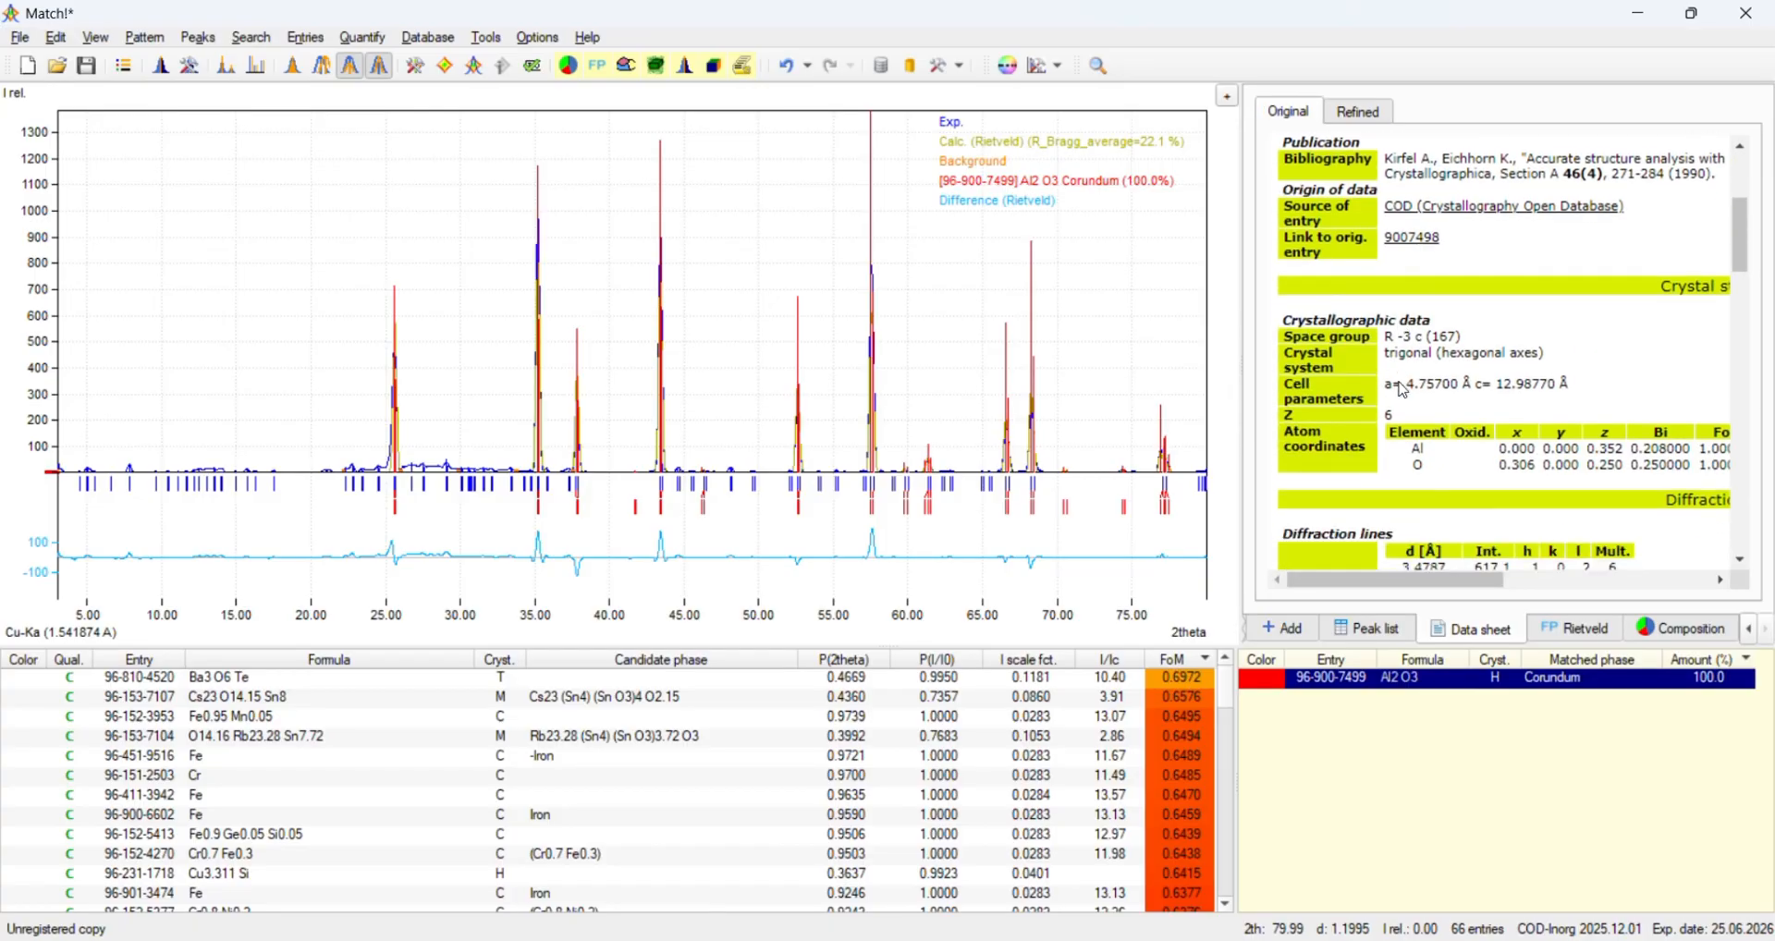
Examine the refined Corundum data for atom coordinates, displacement parameters, diffraction lines and cell parameters.
left_click(1352, 111)
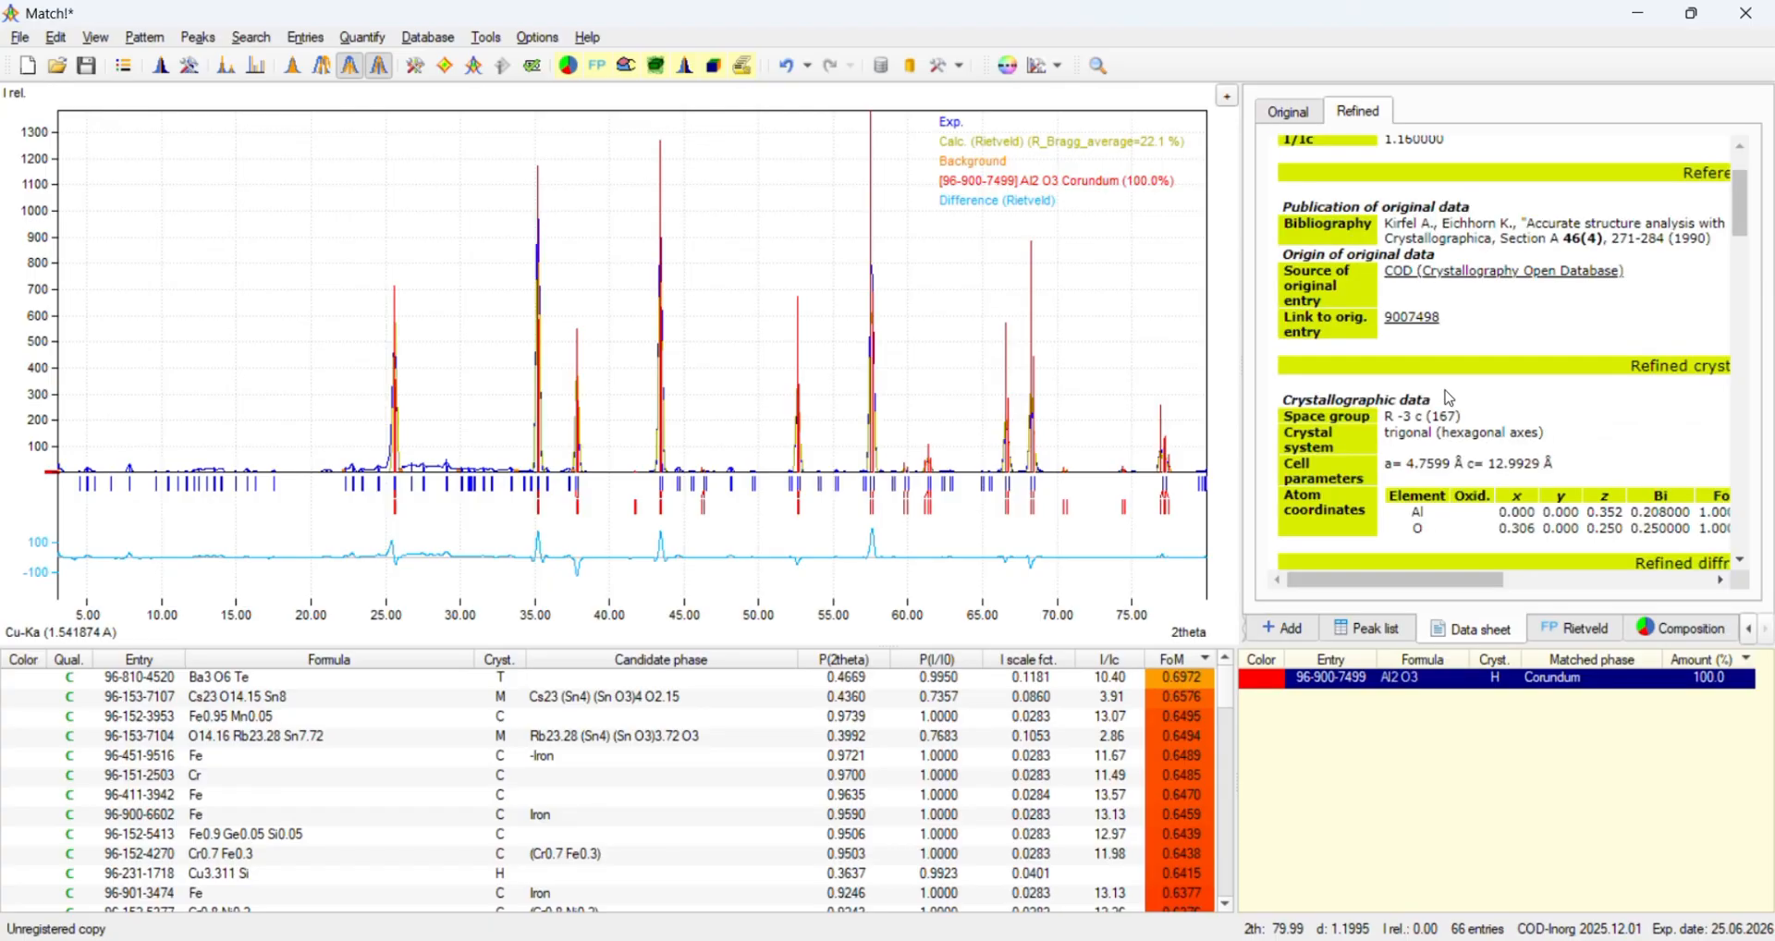
scroll(1448, 397, "down", 5)
scroll(1448, 398, "down", 1)
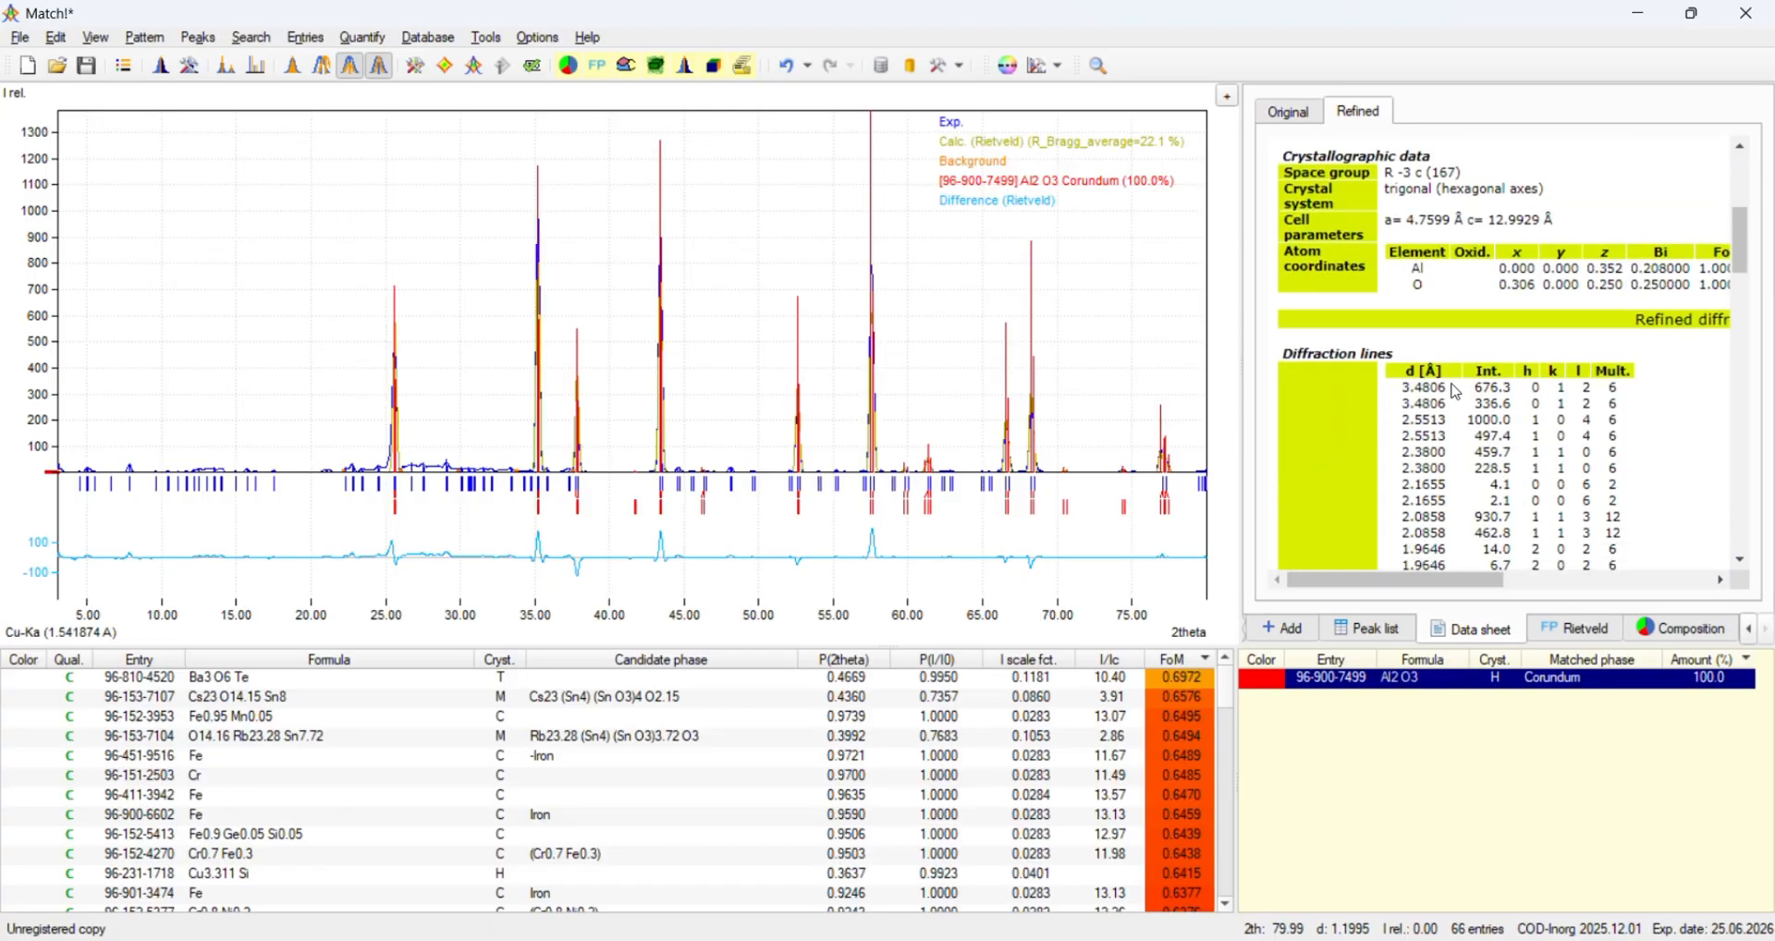
scroll(1516, 352, "right", 3)
scroll(1544, 327, "right", 6)
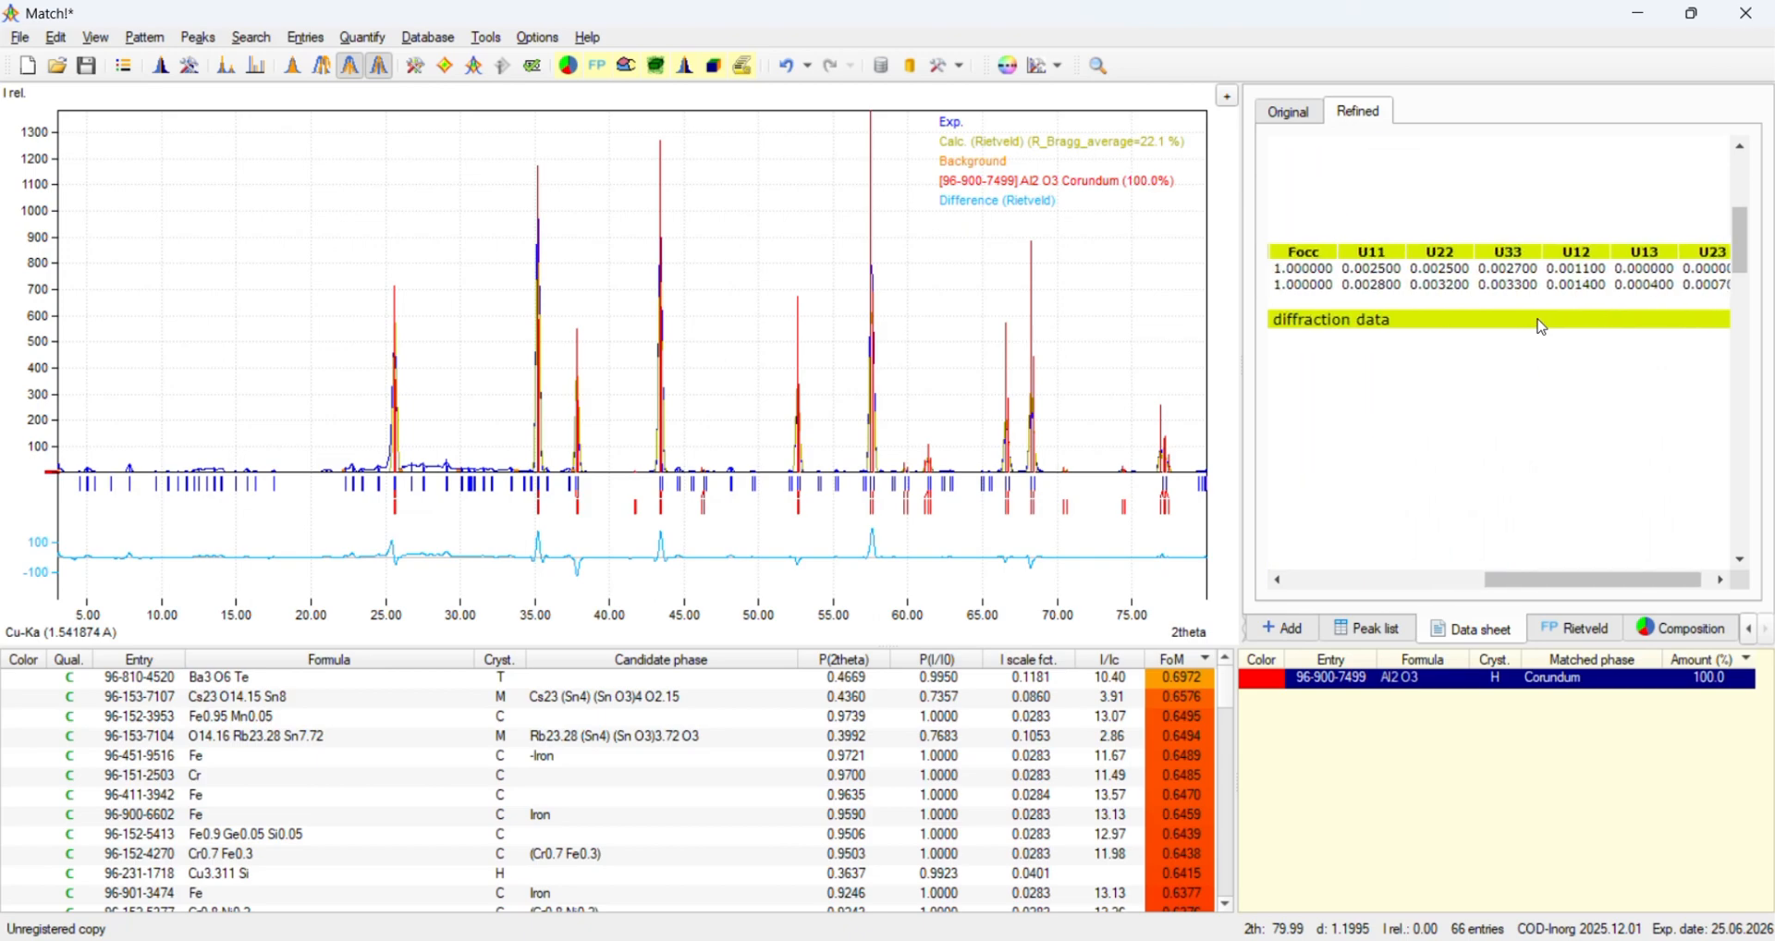
scroll(1541, 327, "left", 6)
scroll(1542, 327, "down", 1)
scroll(1536, 320, "down", 4)
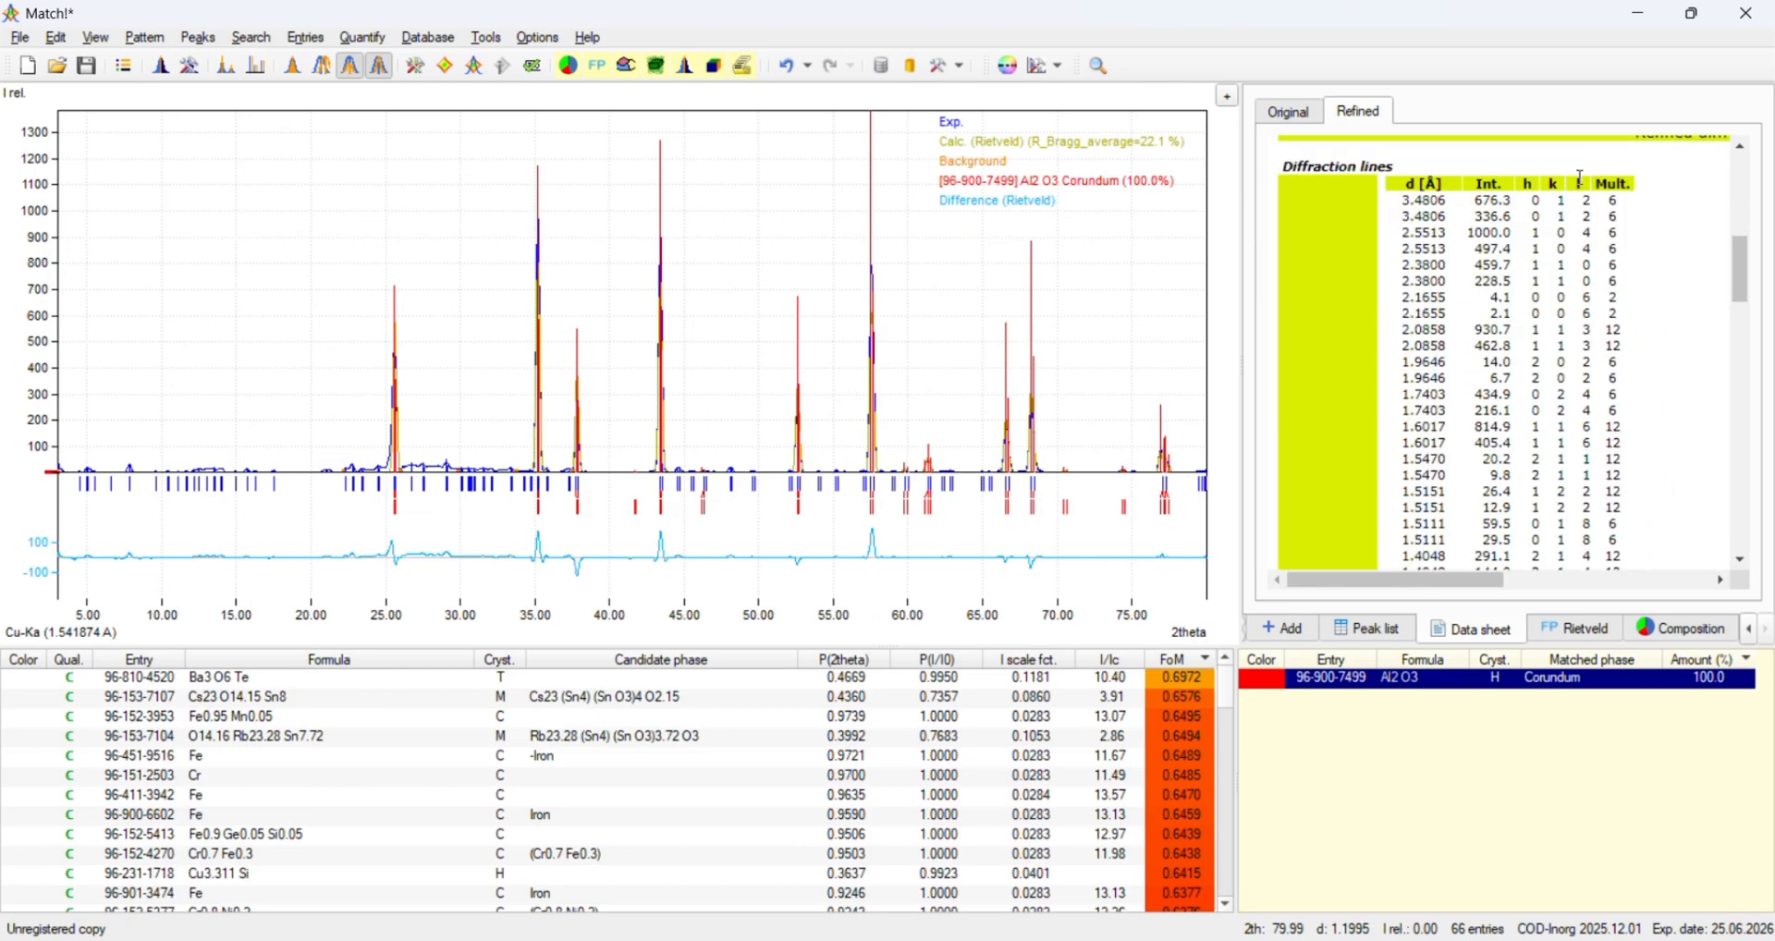
scroll(1522, 184, "up", 2)
scroll(1523, 184, "up", 5)
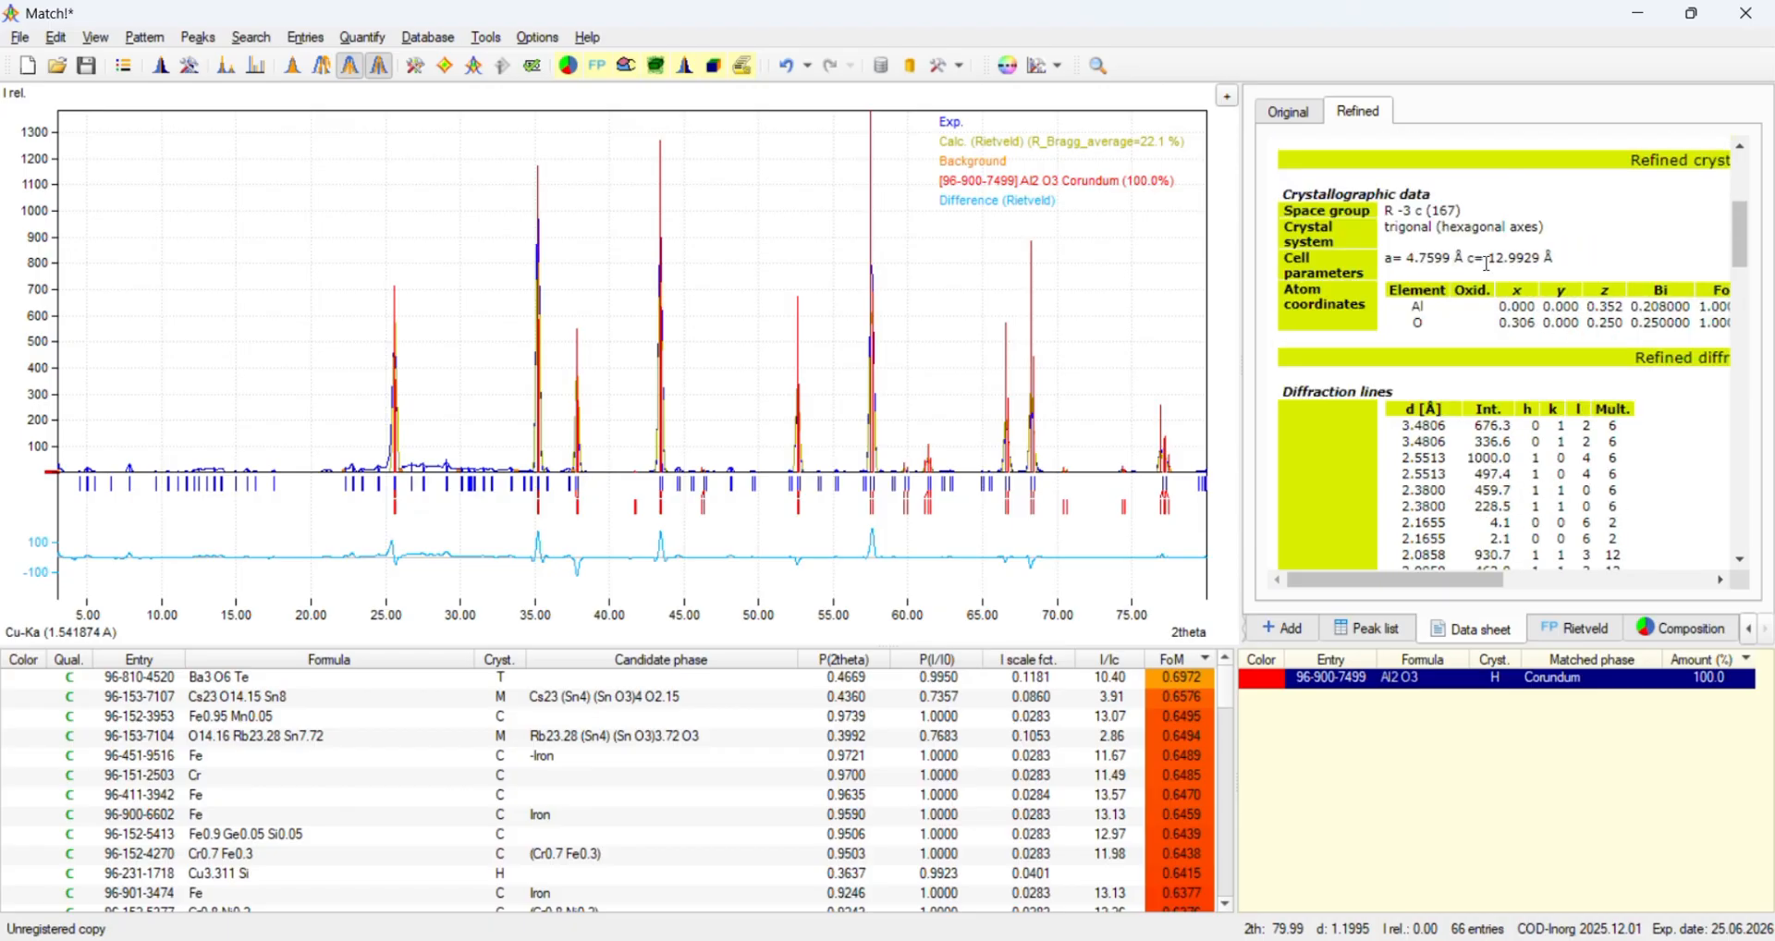
Examine the refined Corundum diffraction lines with their d-spacings, intensities, hkl indices and multiplicities down to the diffraction pattern.
scroll(1487, 263, "down", 8)
scroll(1522, 286, "up", 2)
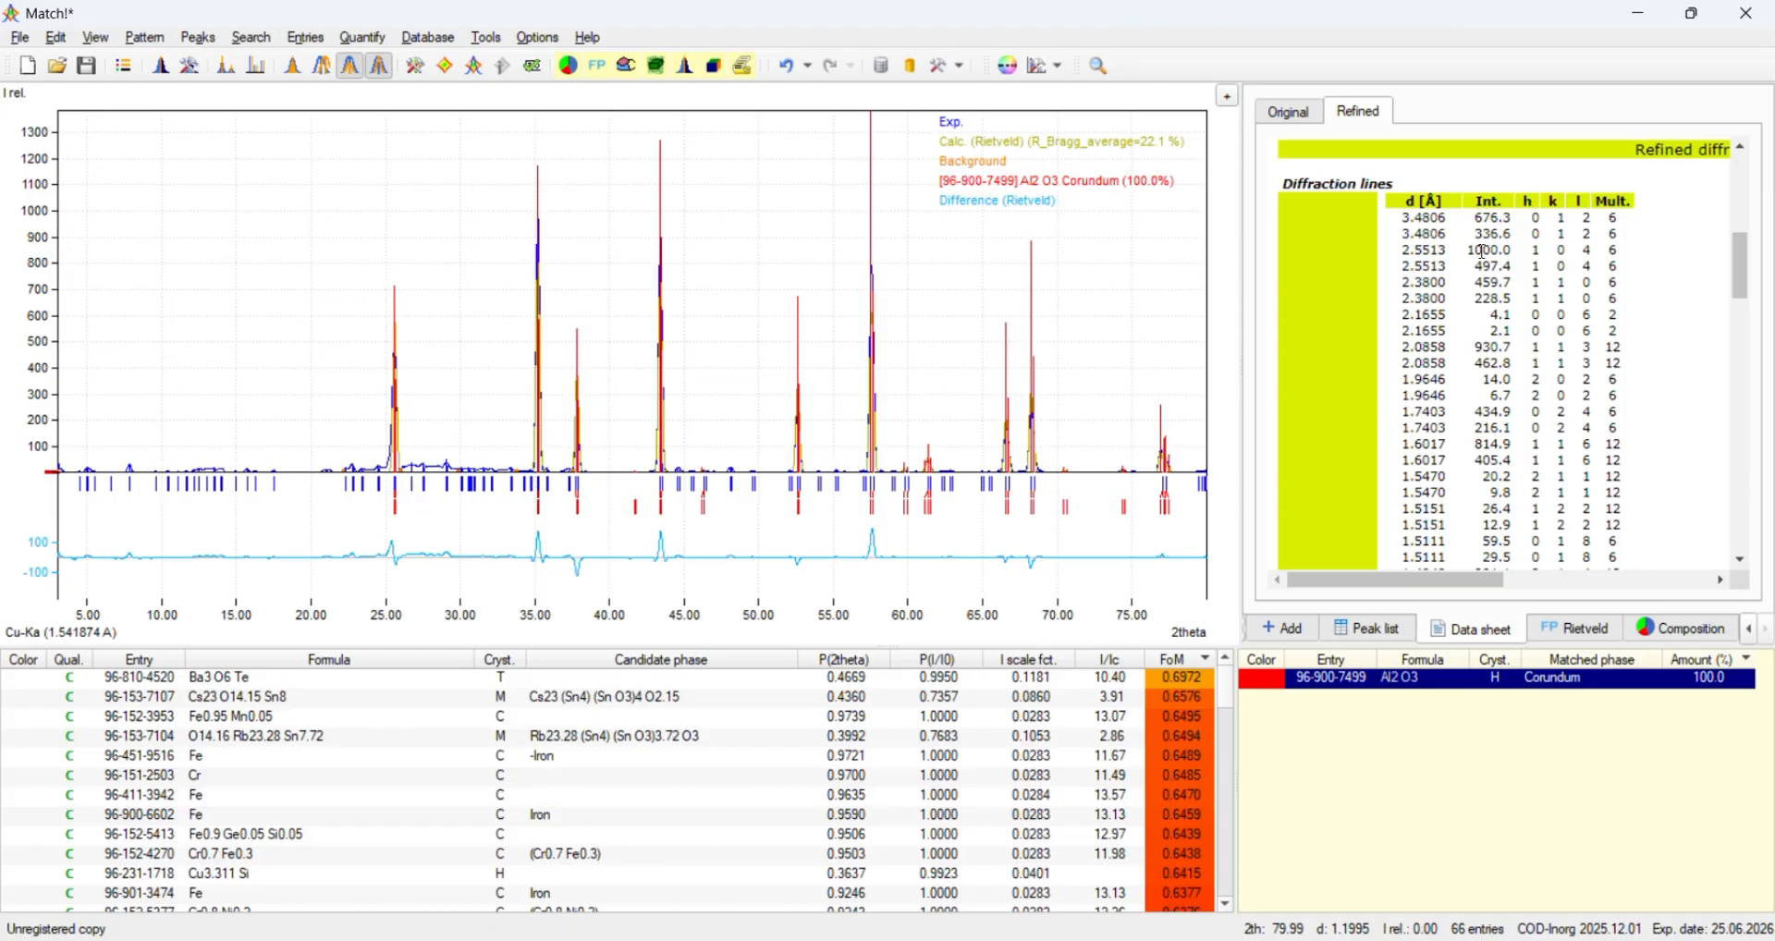
scroll(1513, 287, "down", 15)
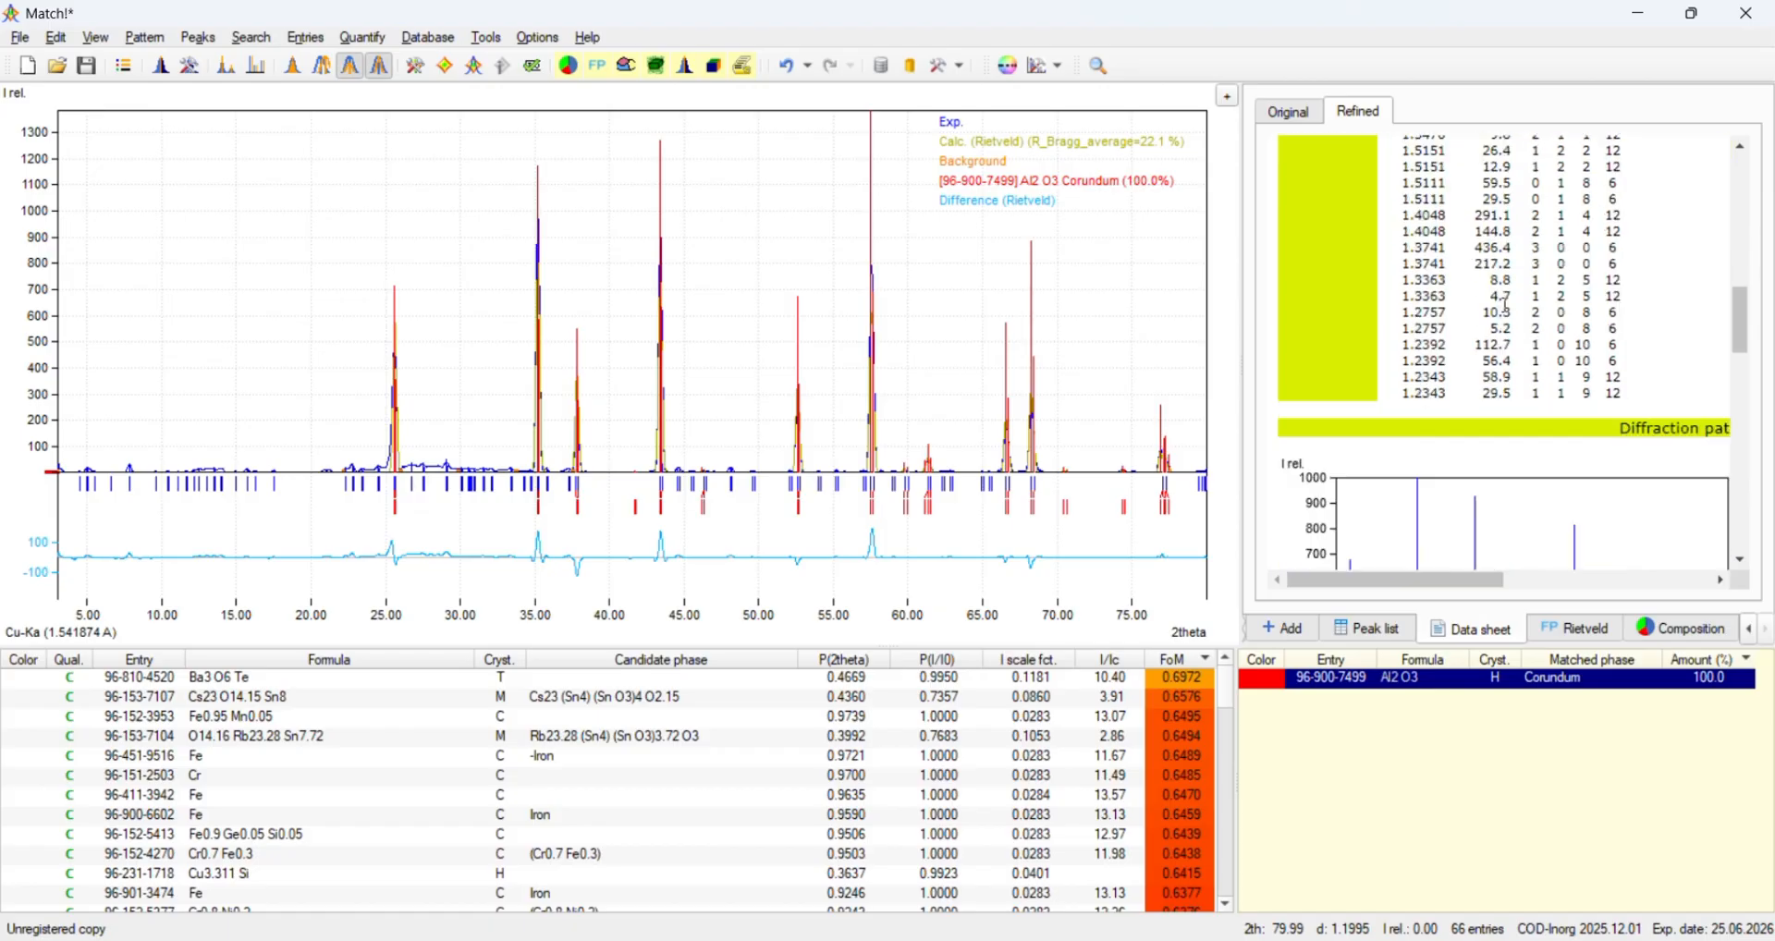
scroll(1506, 305, "up", 3)
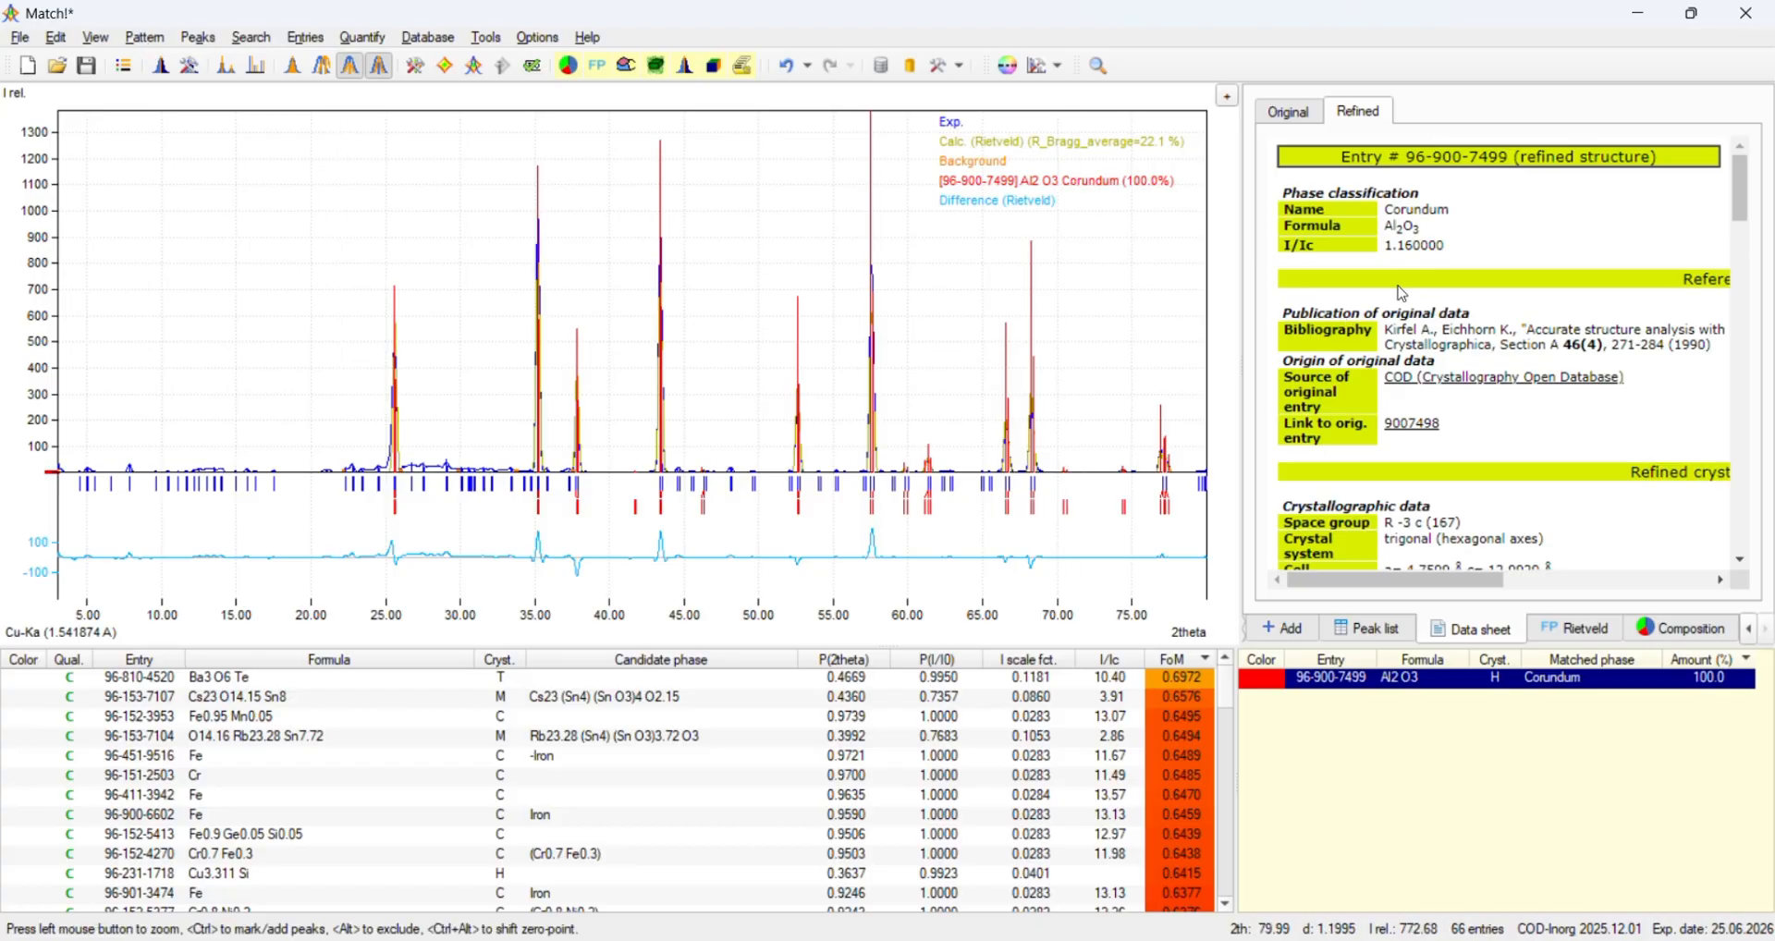
Generate the phase analysis report for sample 3 and review its sample data, phase and elemental composition, peak list and FullProf refinement section.
left_click(742, 66)
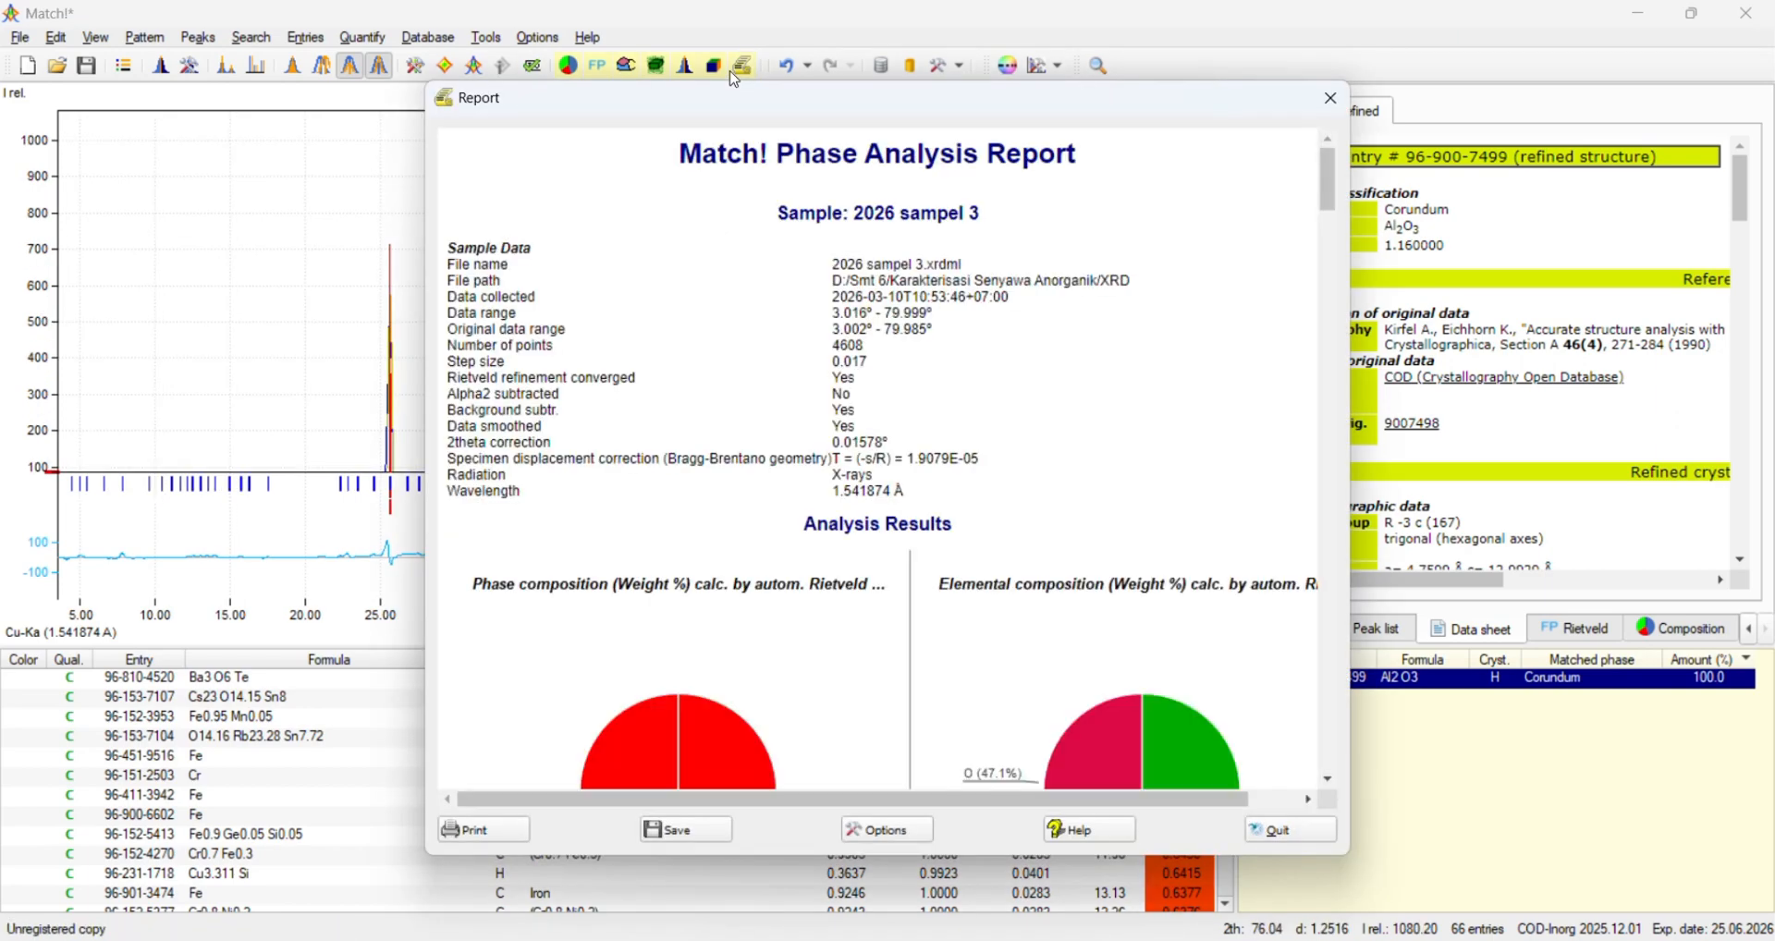
scroll(786, 594, "down", 6)
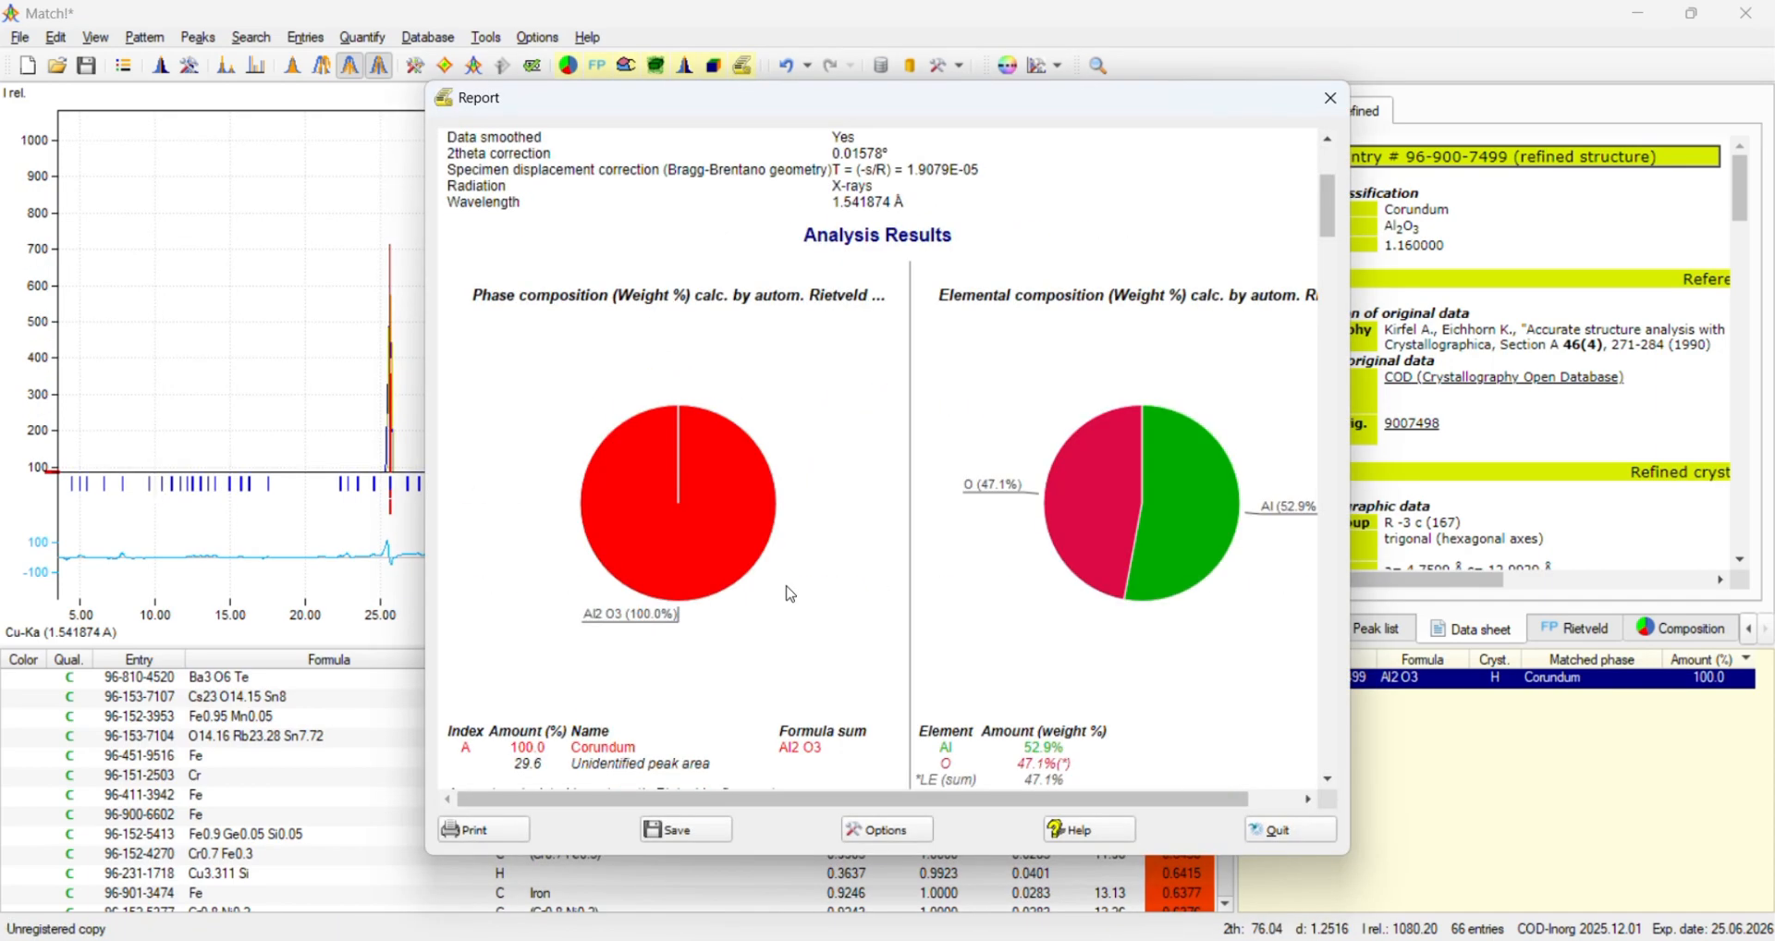
scroll(791, 595, "down", 10)
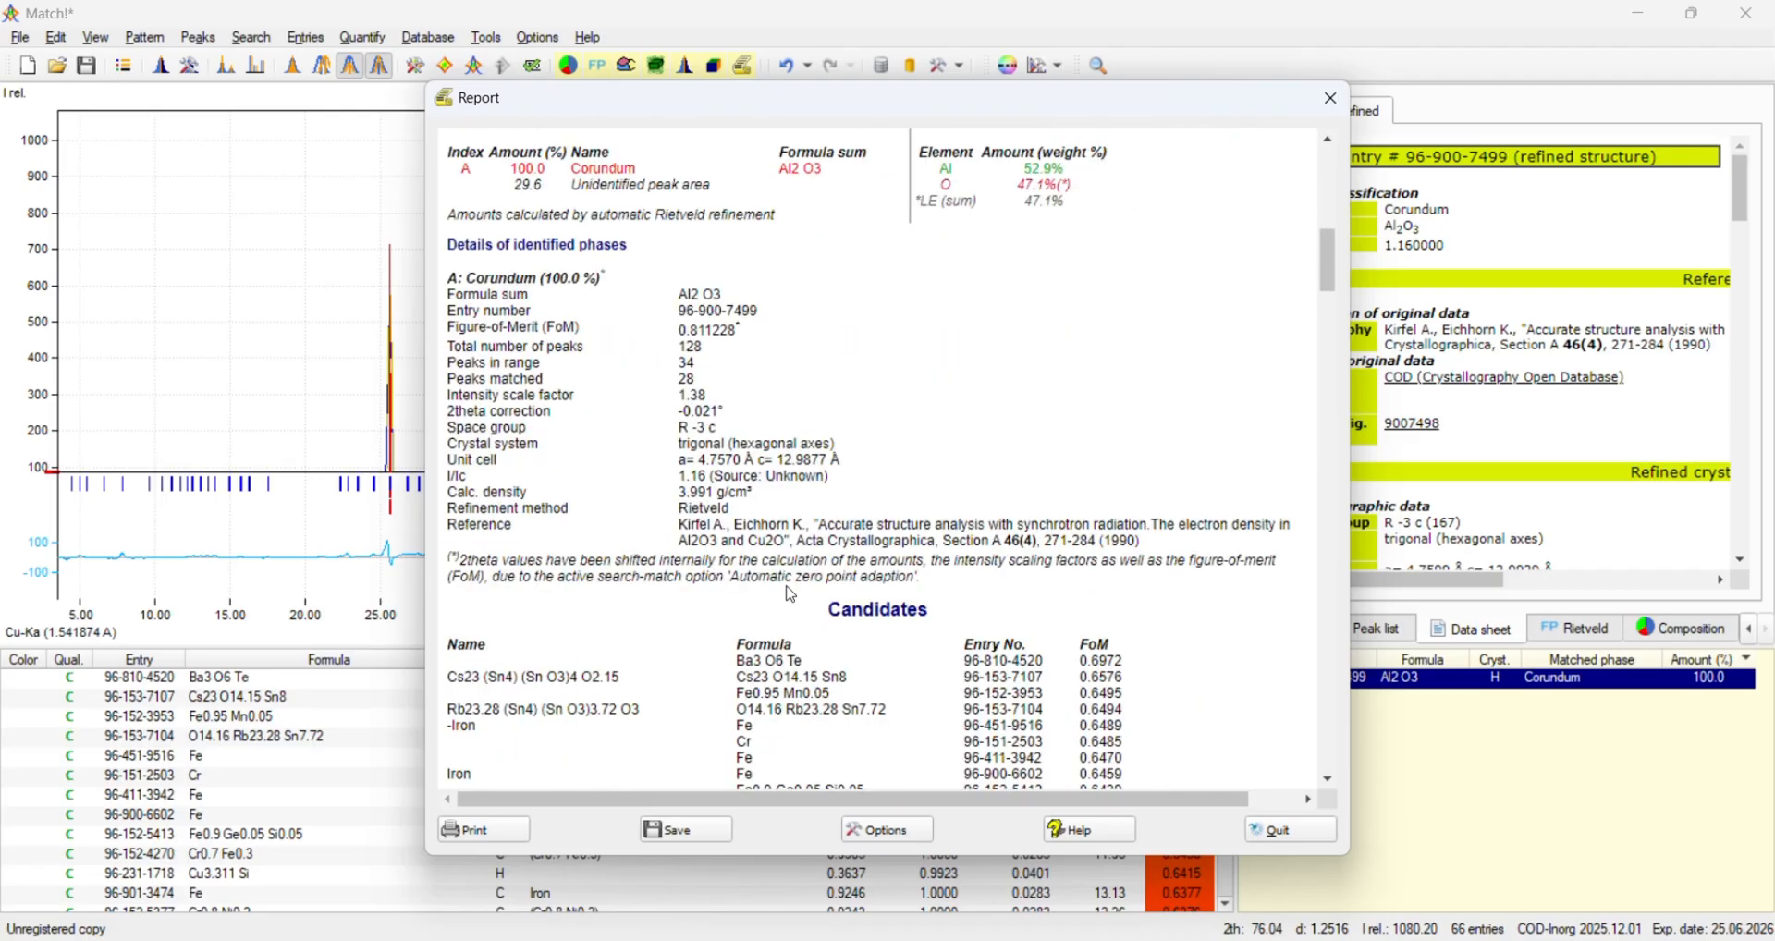
scroll(791, 594, "down", 12)
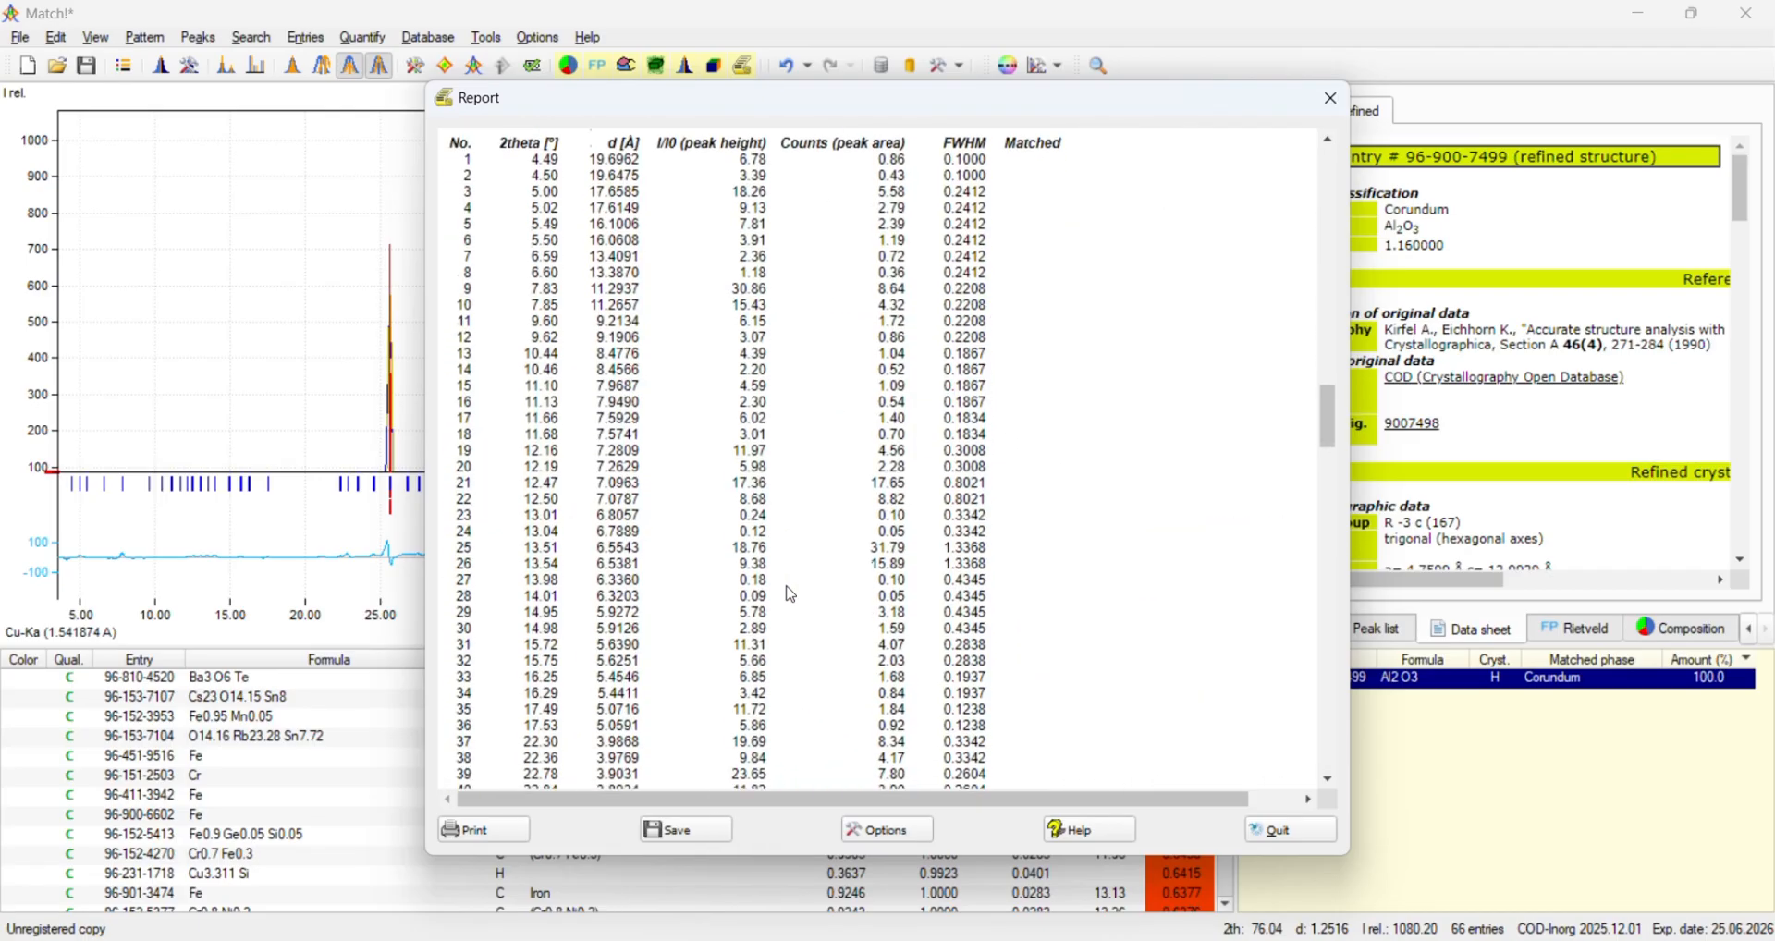
scroll(791, 594, "down", 20)
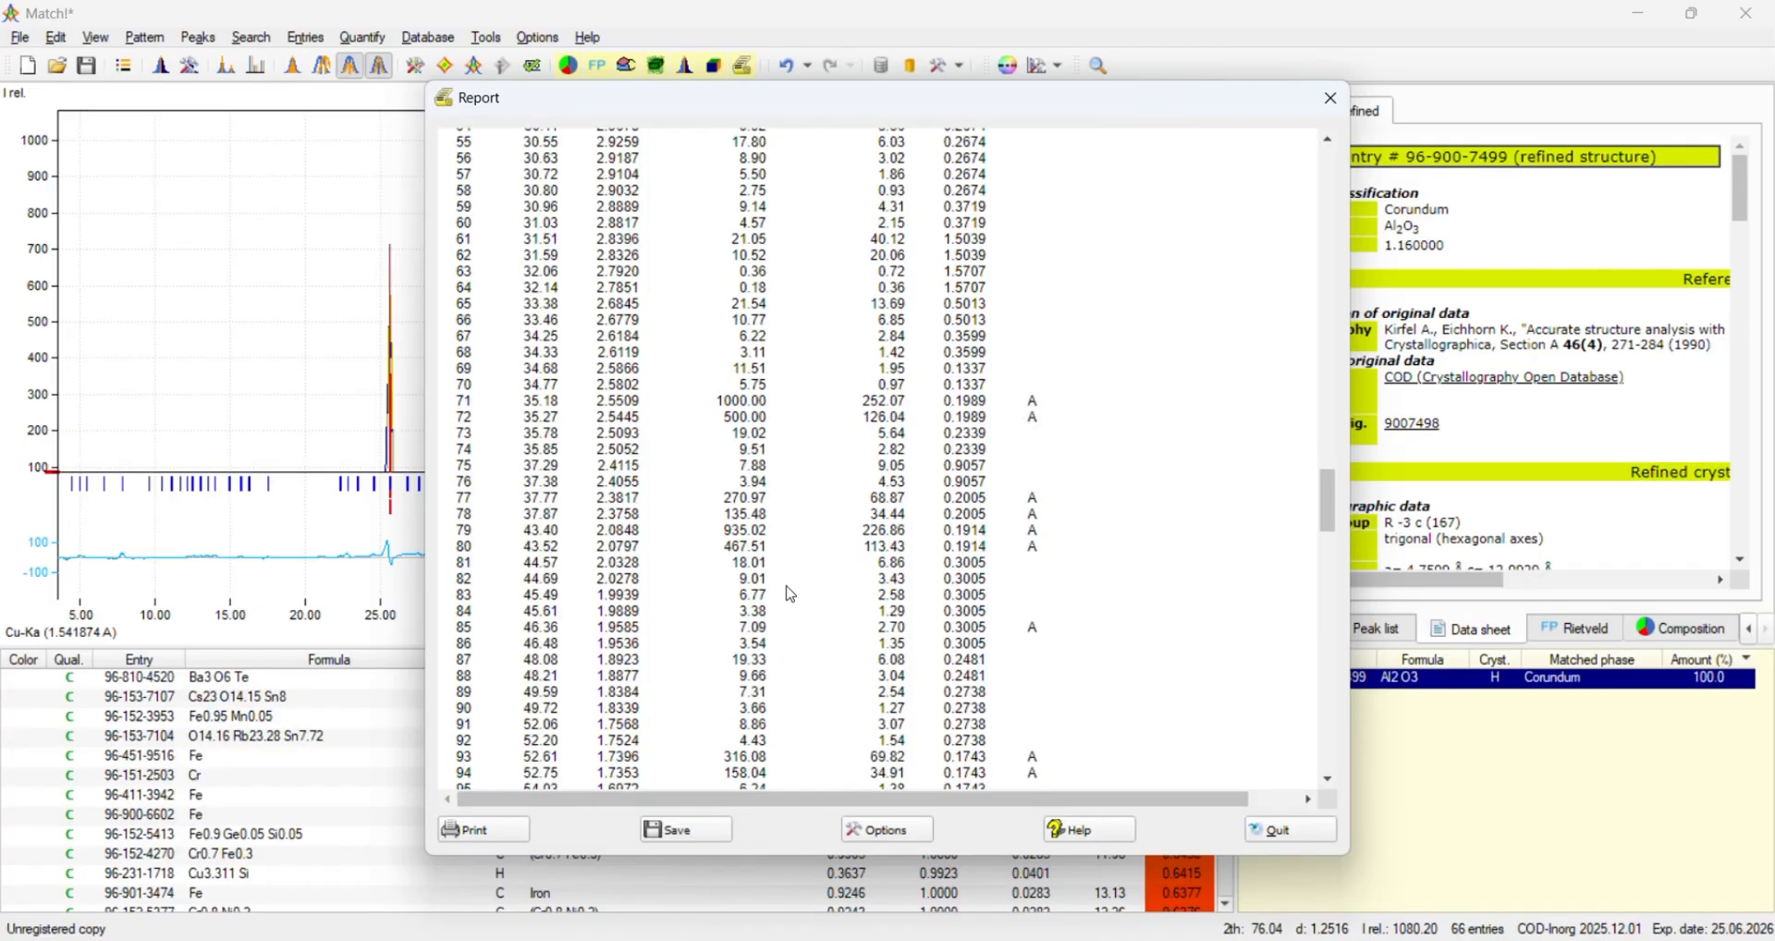
scroll(790, 595, "up", 15)
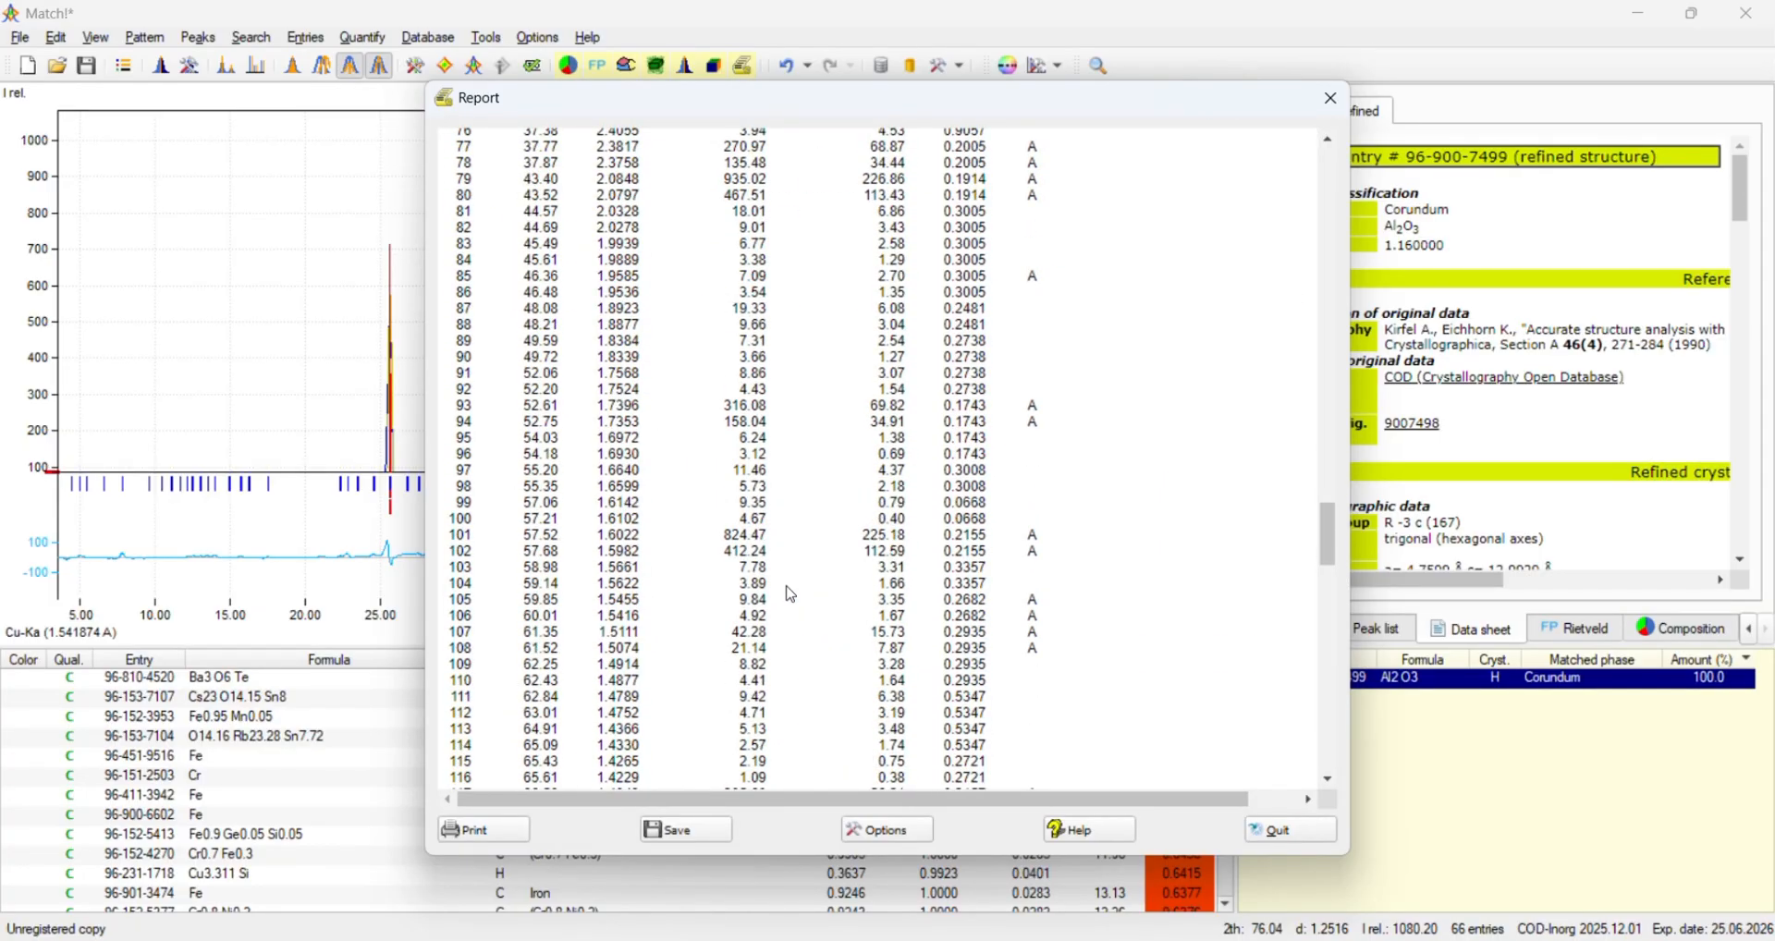
scroll(791, 594, "down", 7)
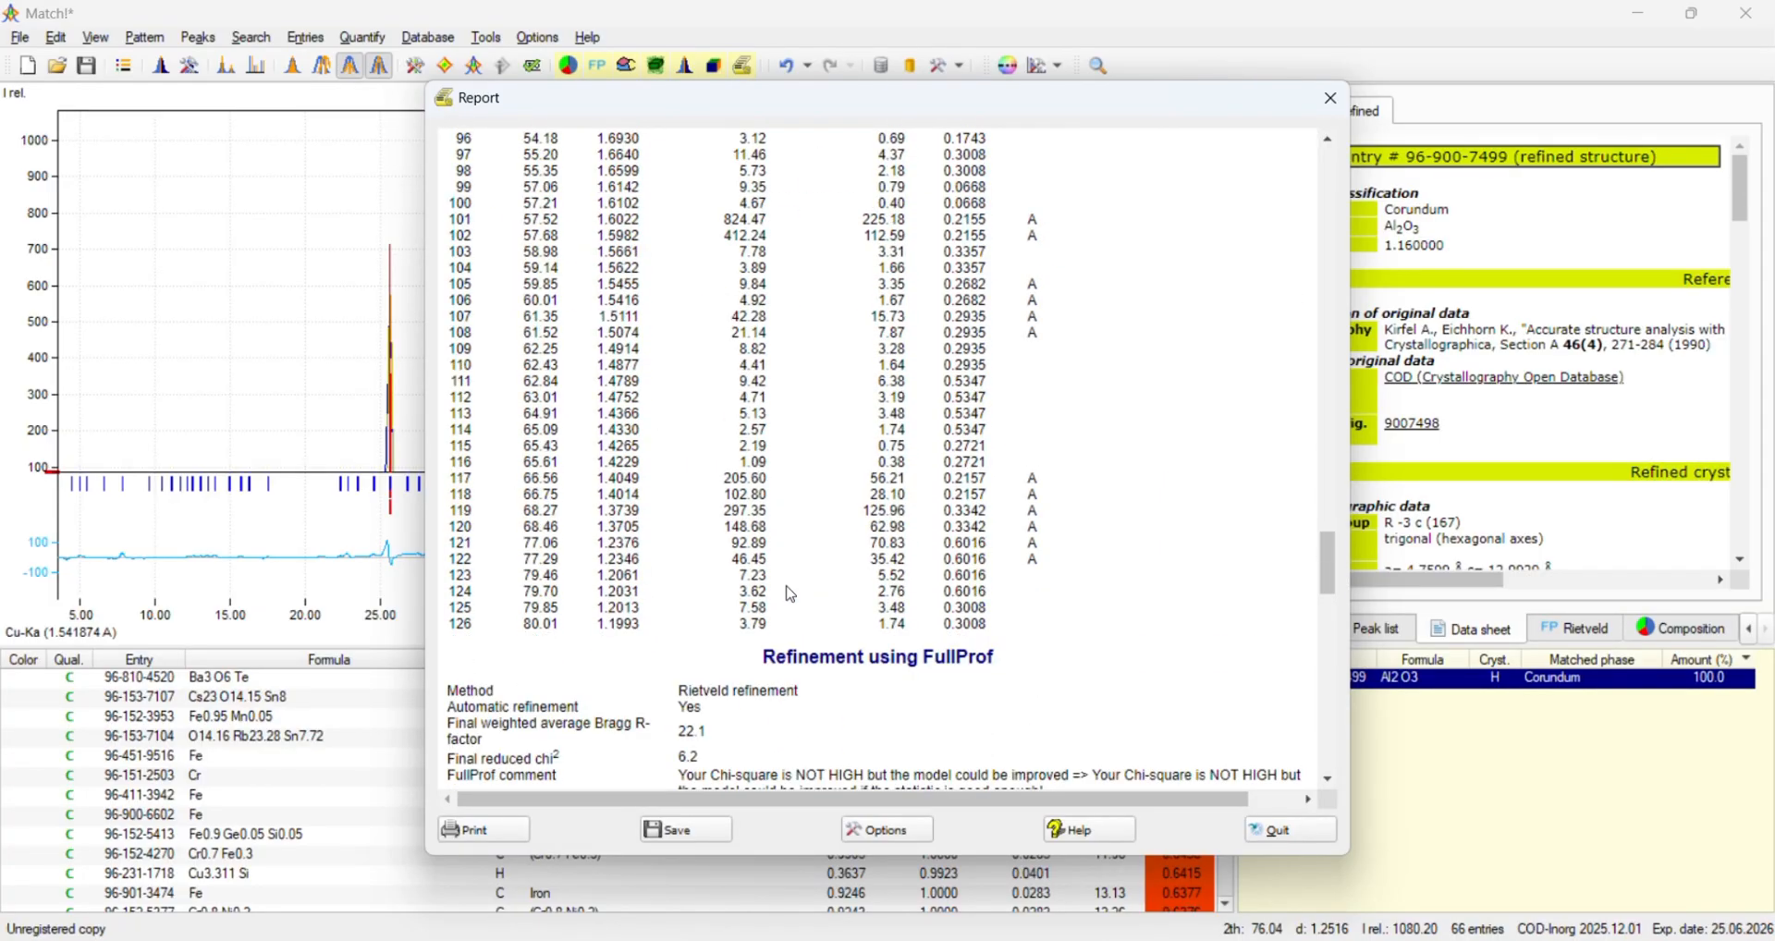
Examine the report's details of the identified Corundum phase and its list of candidate phases.
scroll(792, 595, "up", 18)
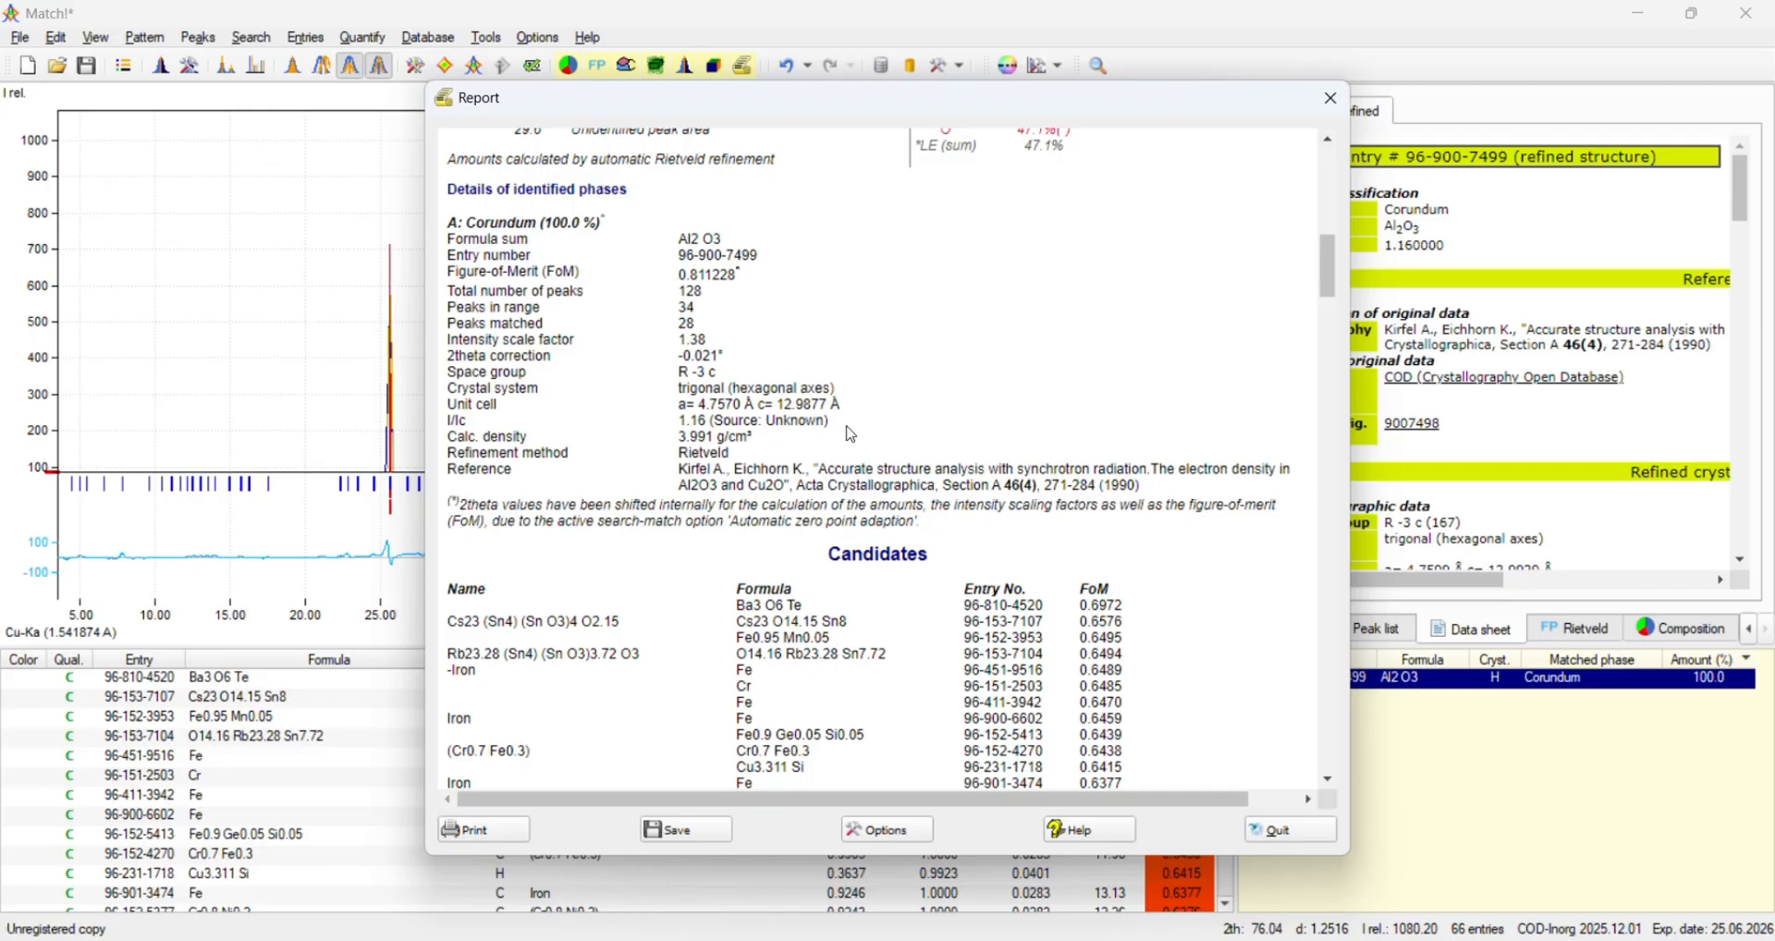
scroll(807, 515, "down", 1)
scroll(807, 515, "down", 3)
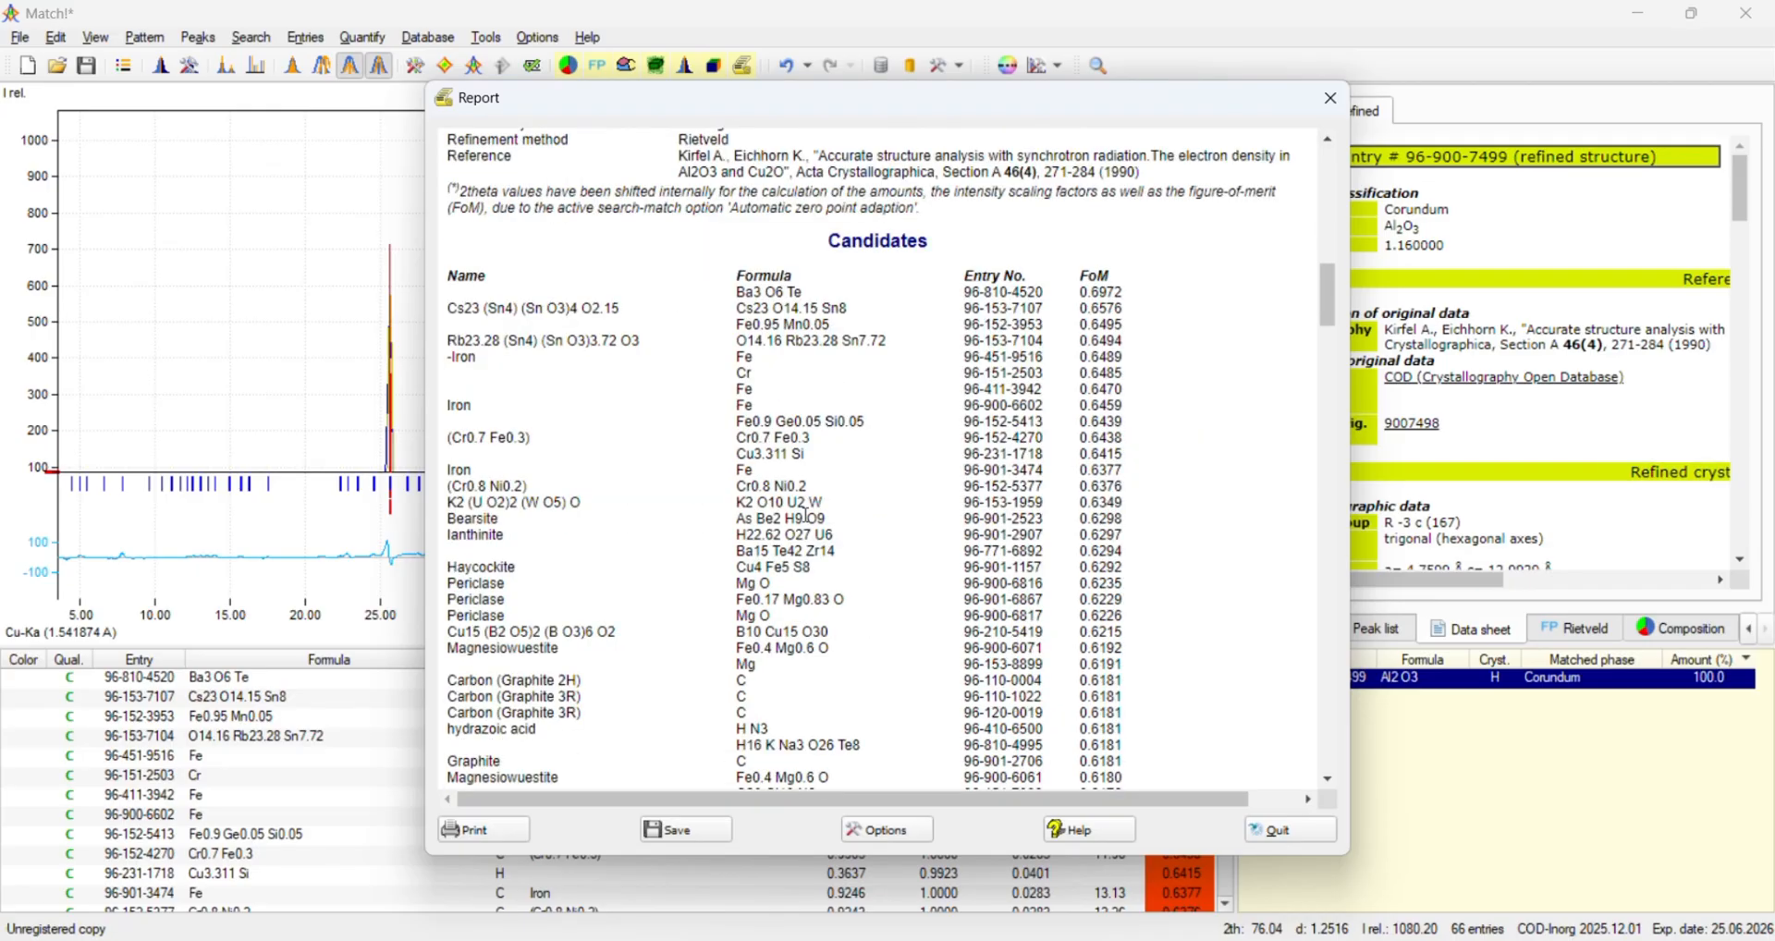
scroll(807, 515, "down", 1)
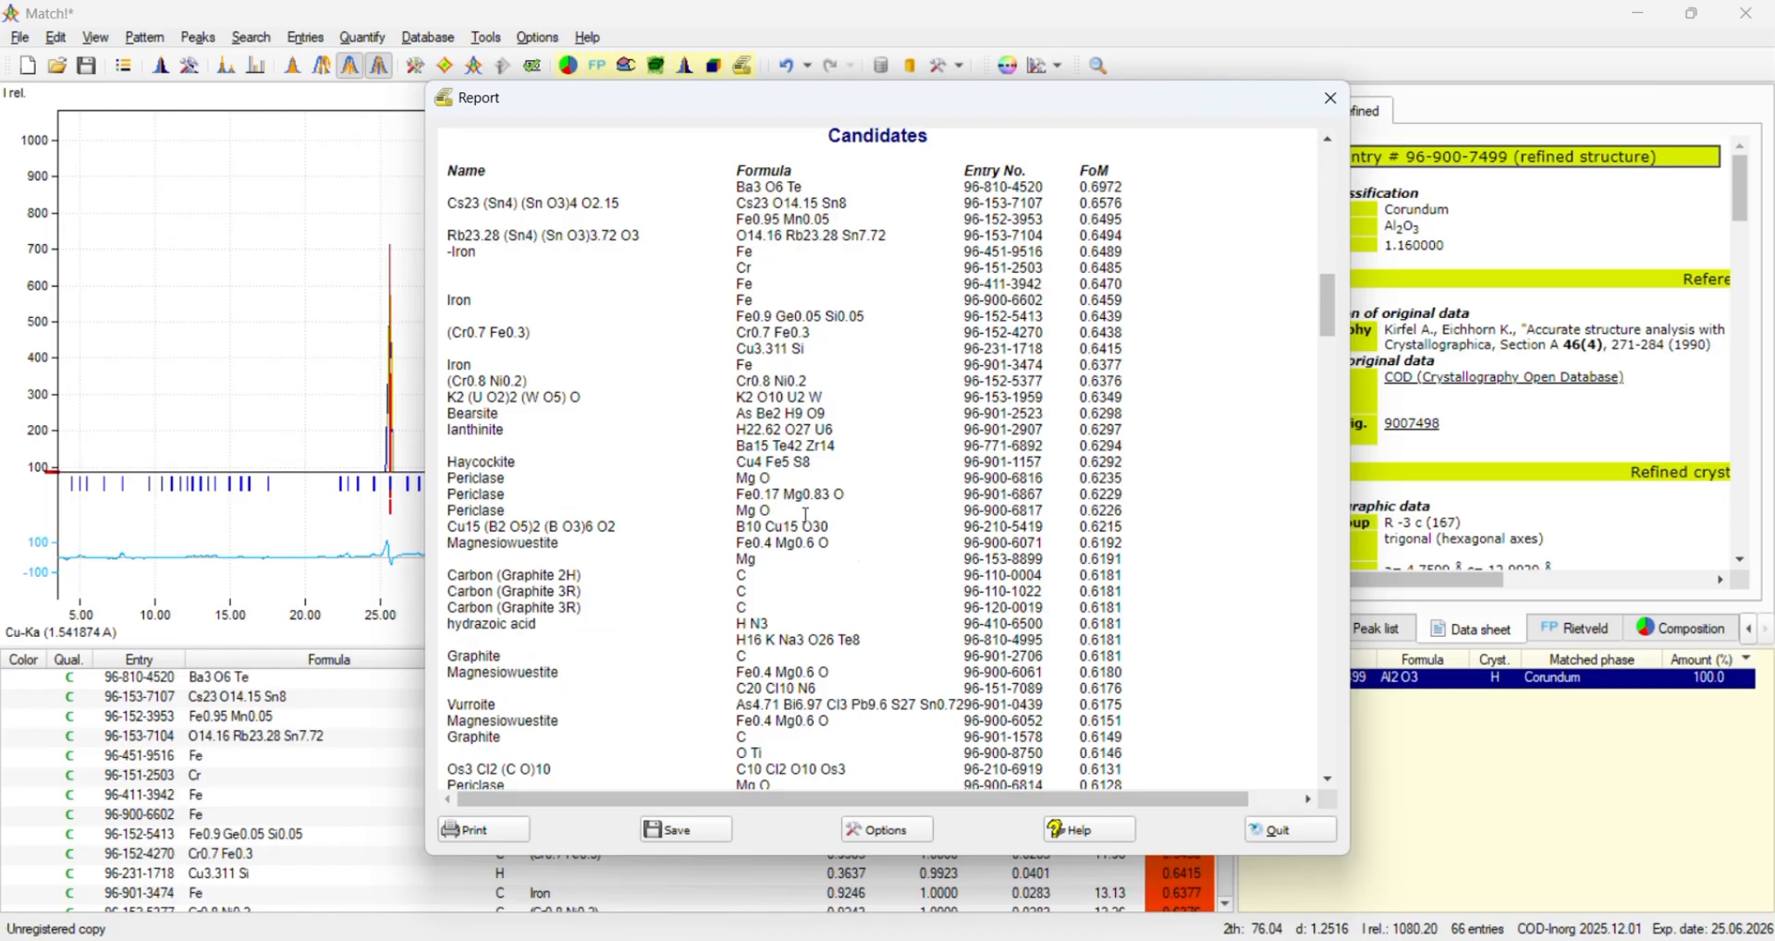
scroll(807, 515, "down", 1)
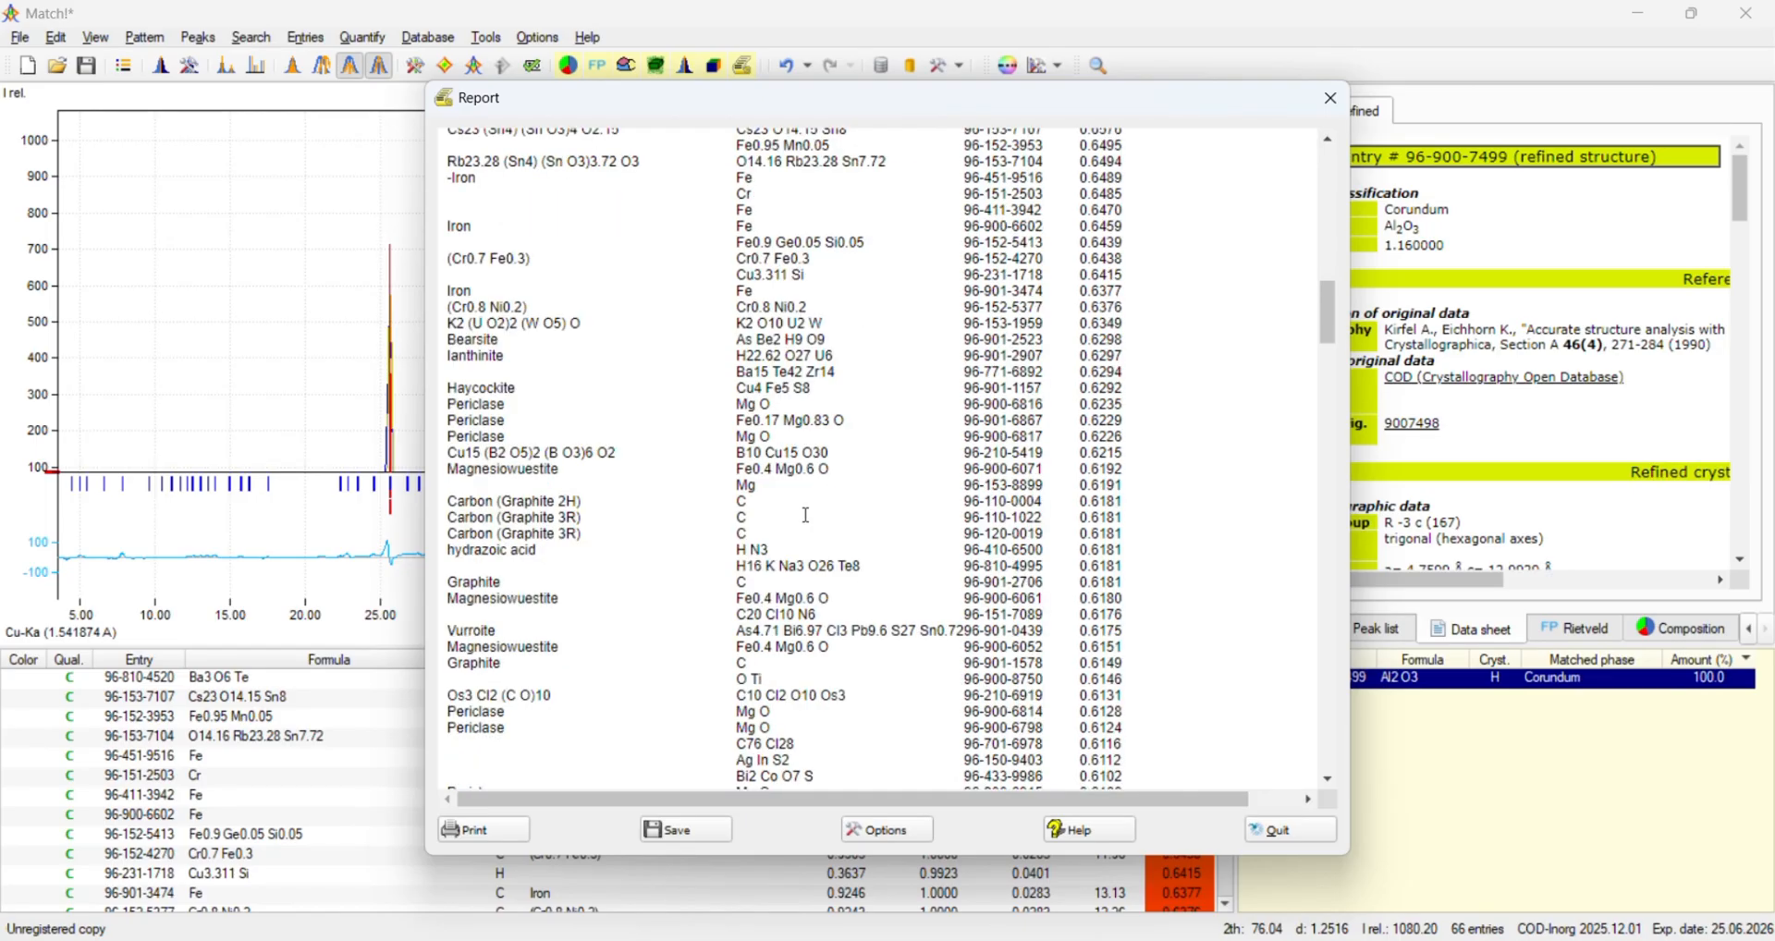
Examine the report's search-match settings, peak list, refined parameters, peak residuals and diffraction pattern graphic.
scroll(807, 515, "down", 5)
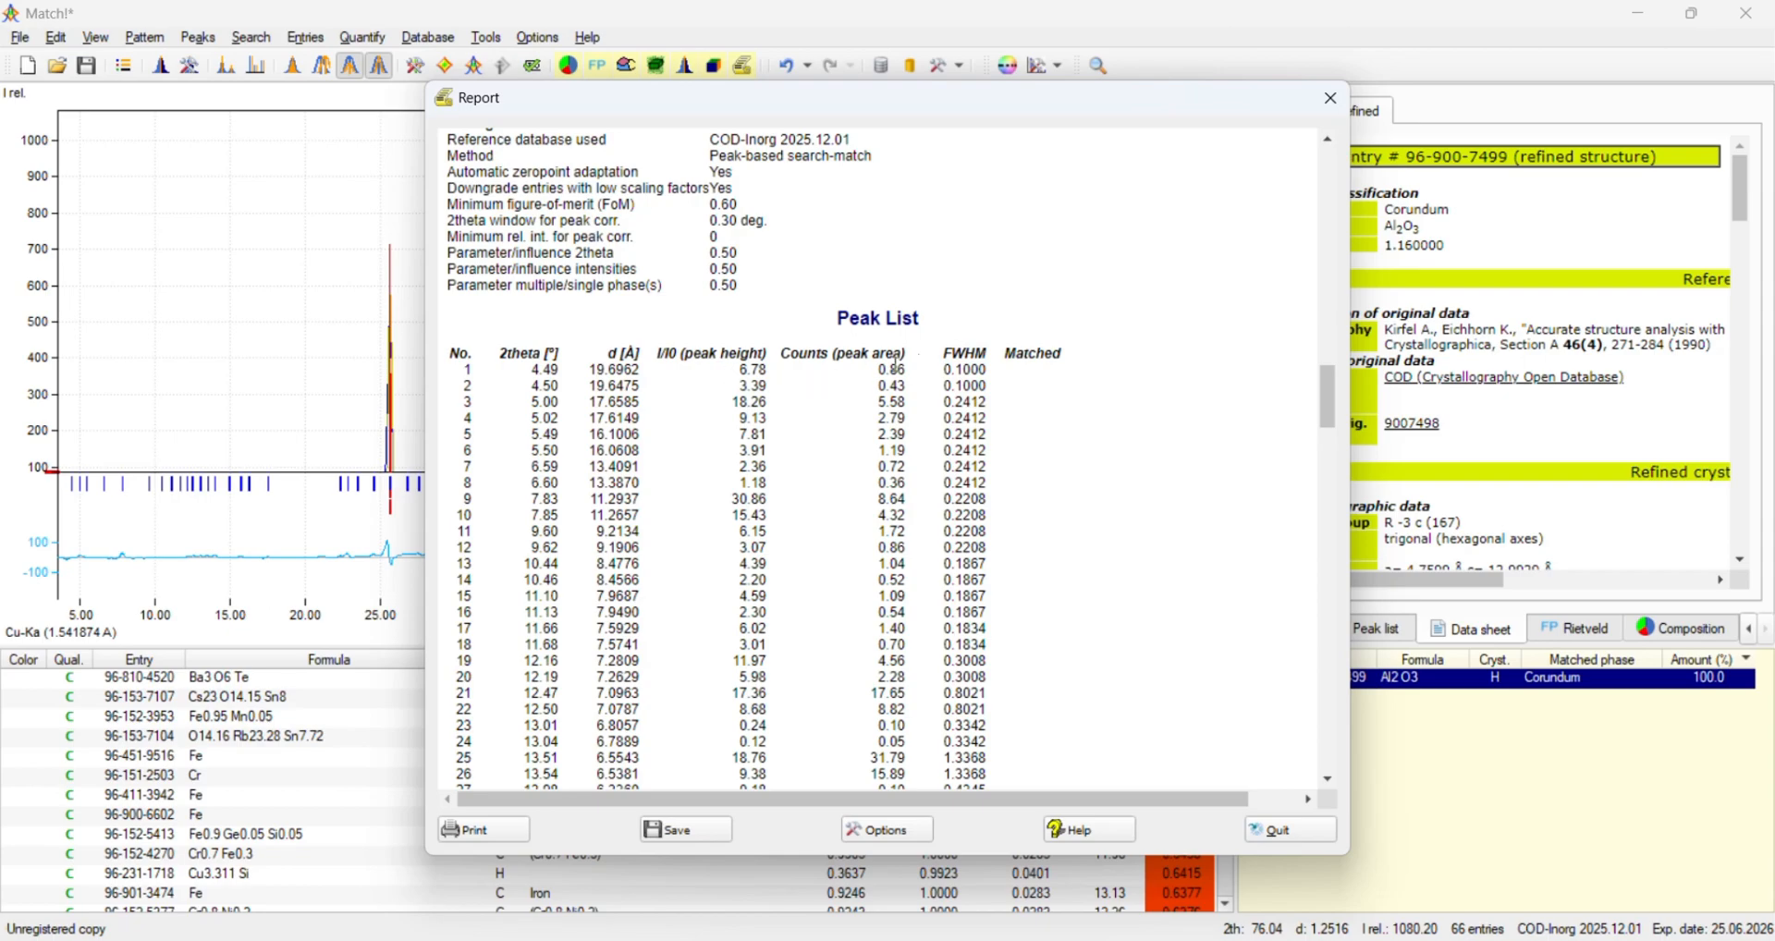
scroll(975, 367, "down", 12)
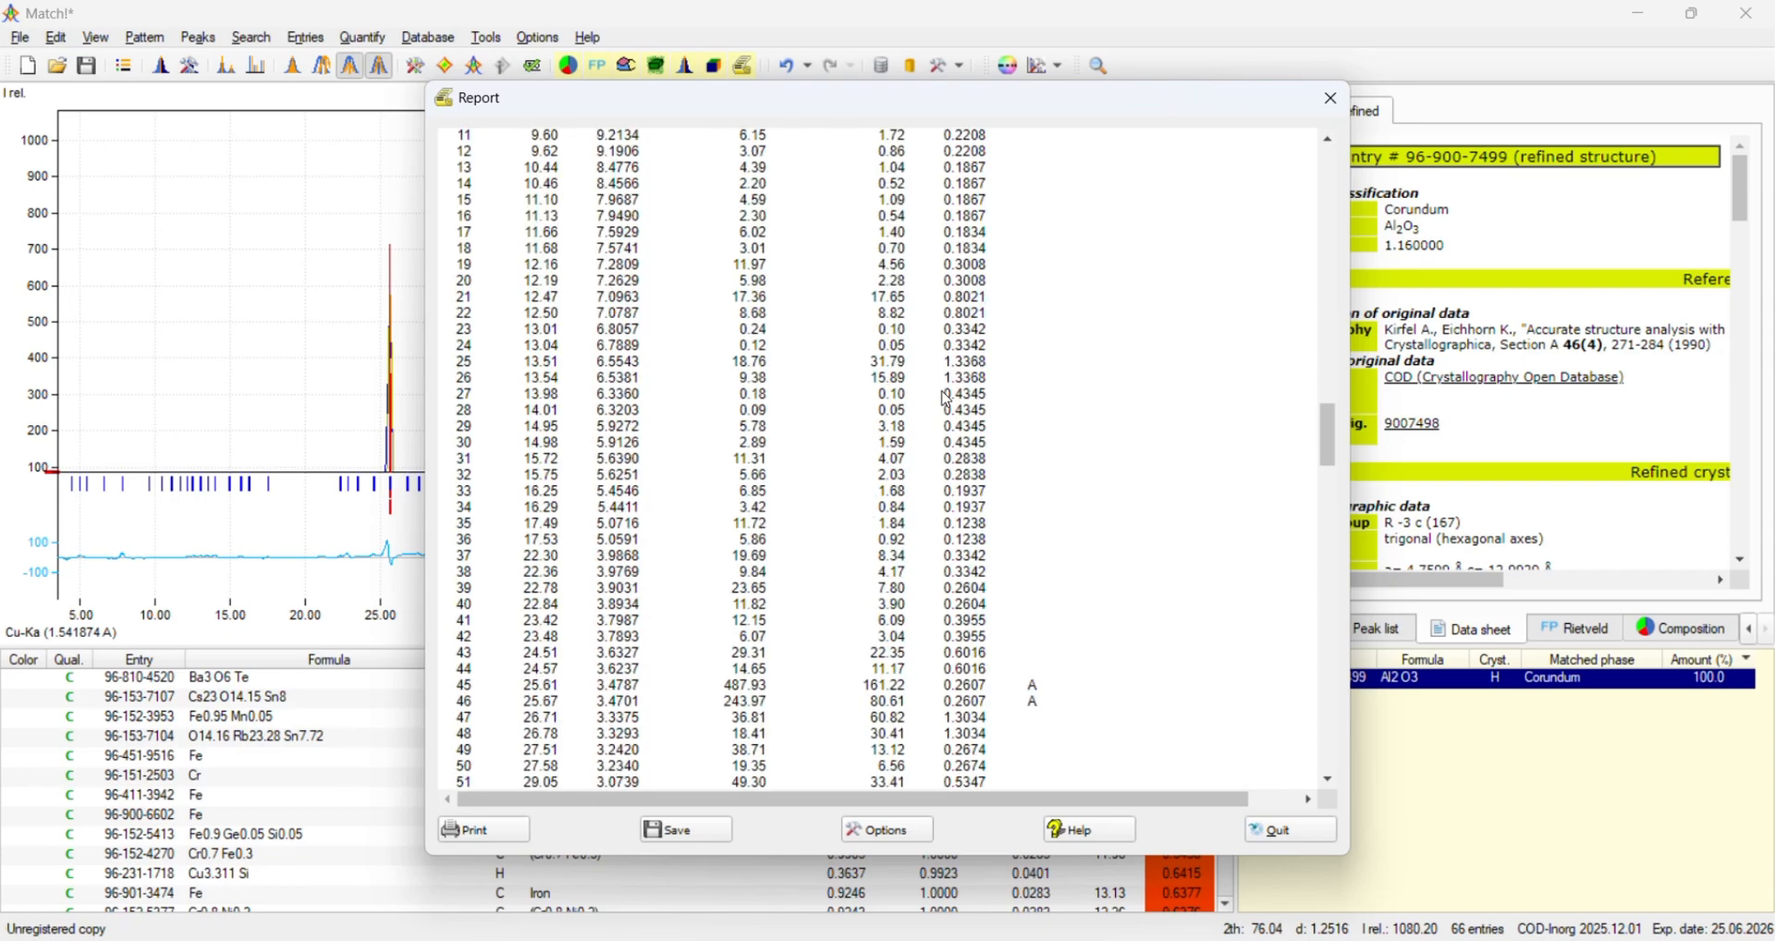
scroll(949, 399, "down", 20)
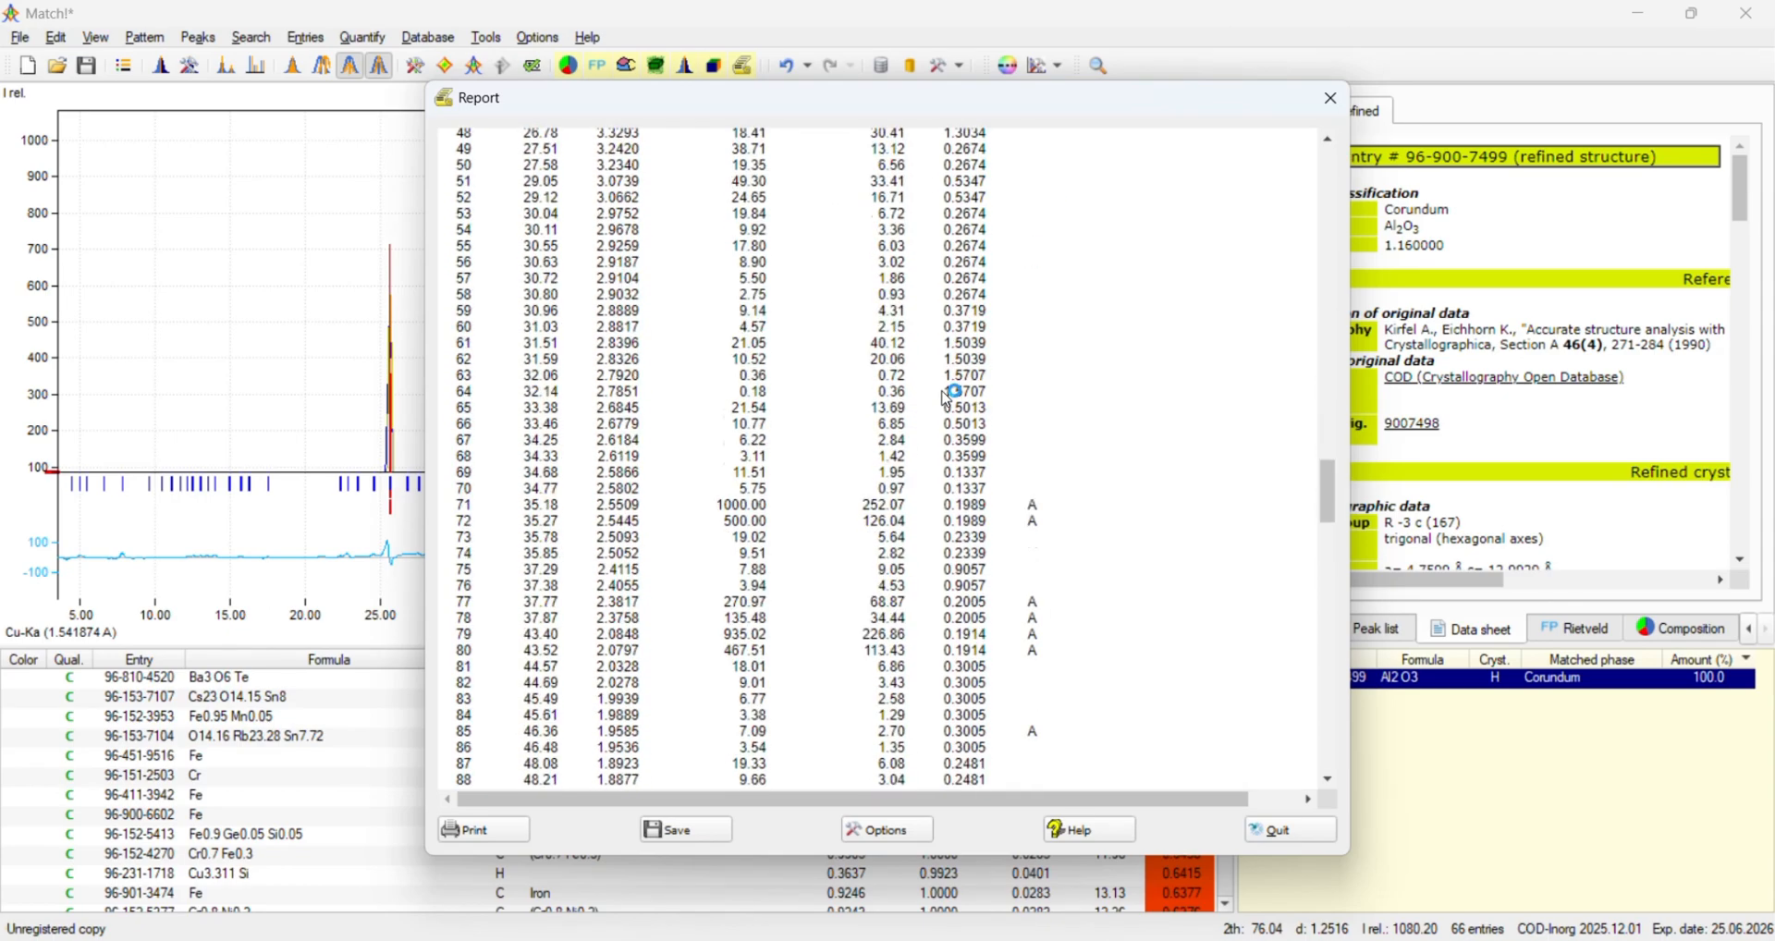
scroll(949, 399, "down", 5)
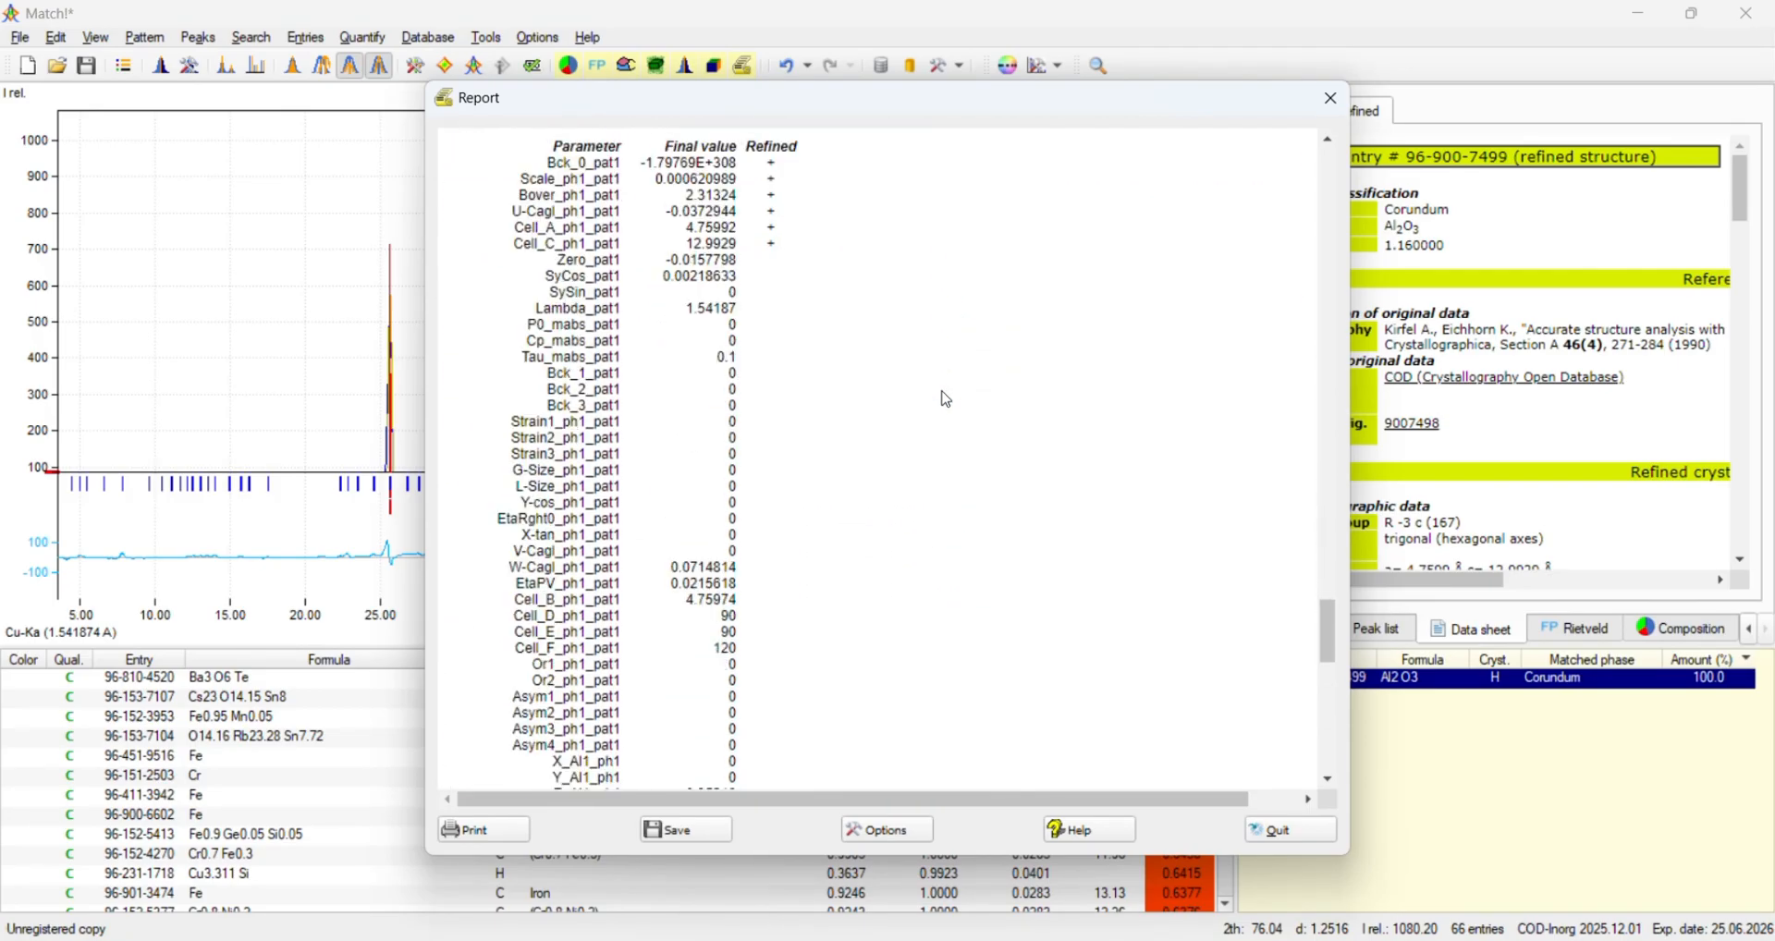
scroll(949, 399, "down", 16)
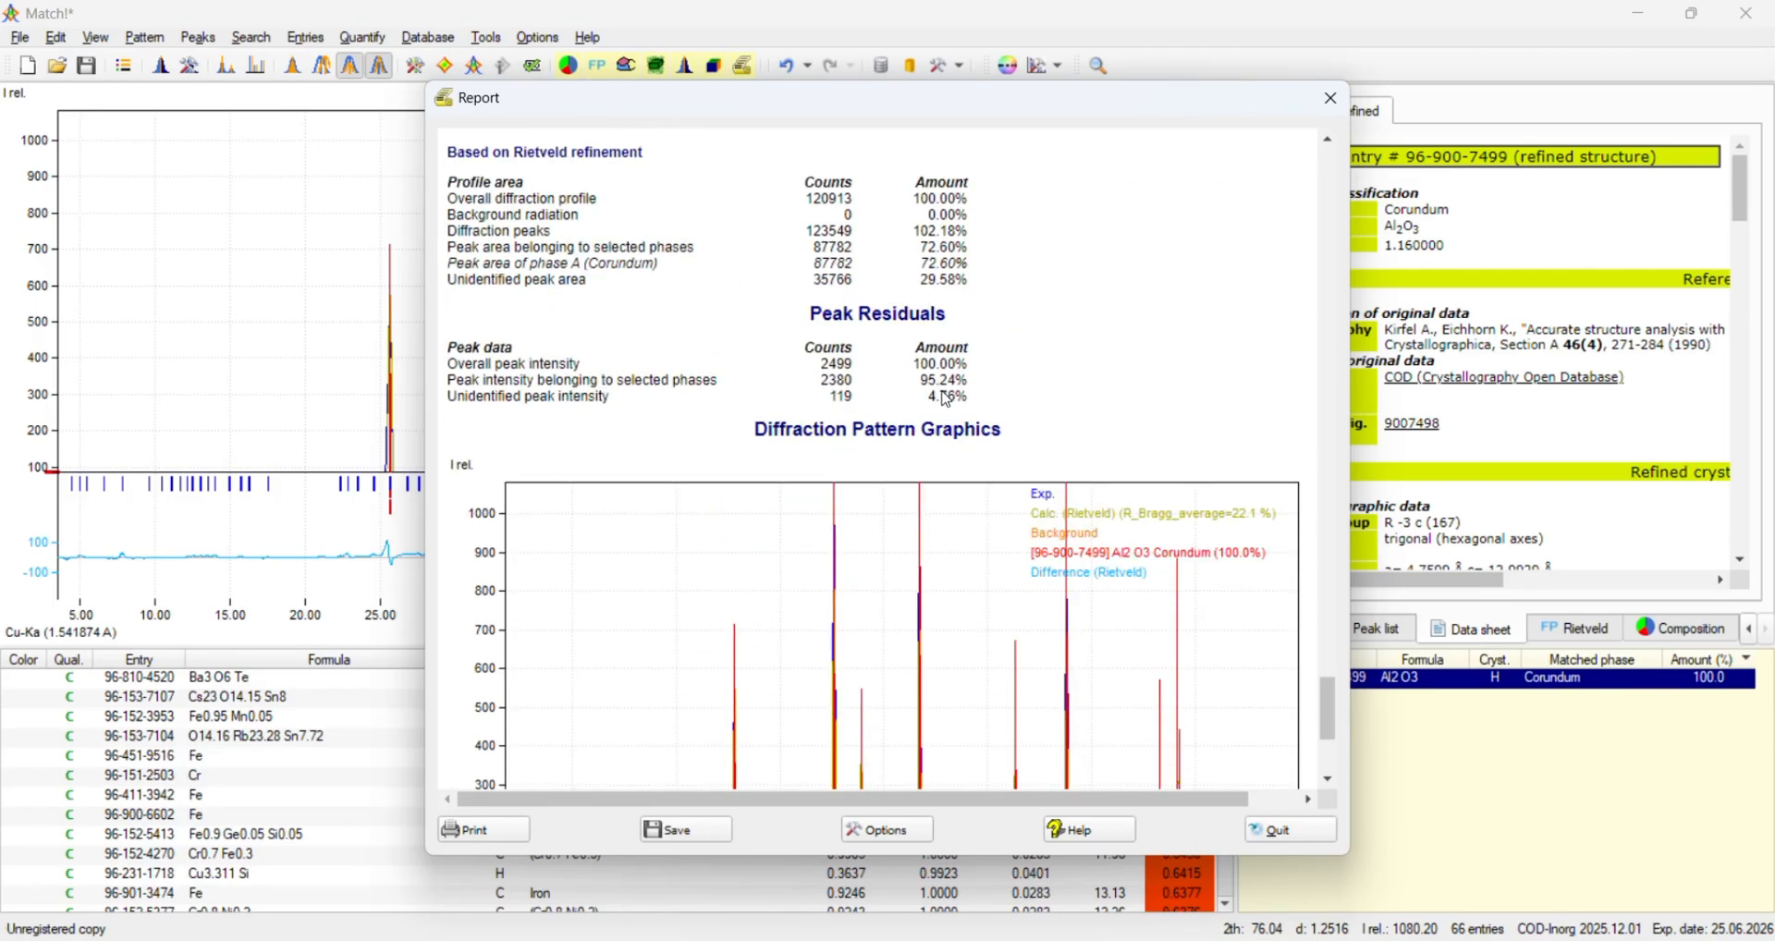
scroll(949, 399, "down", 2)
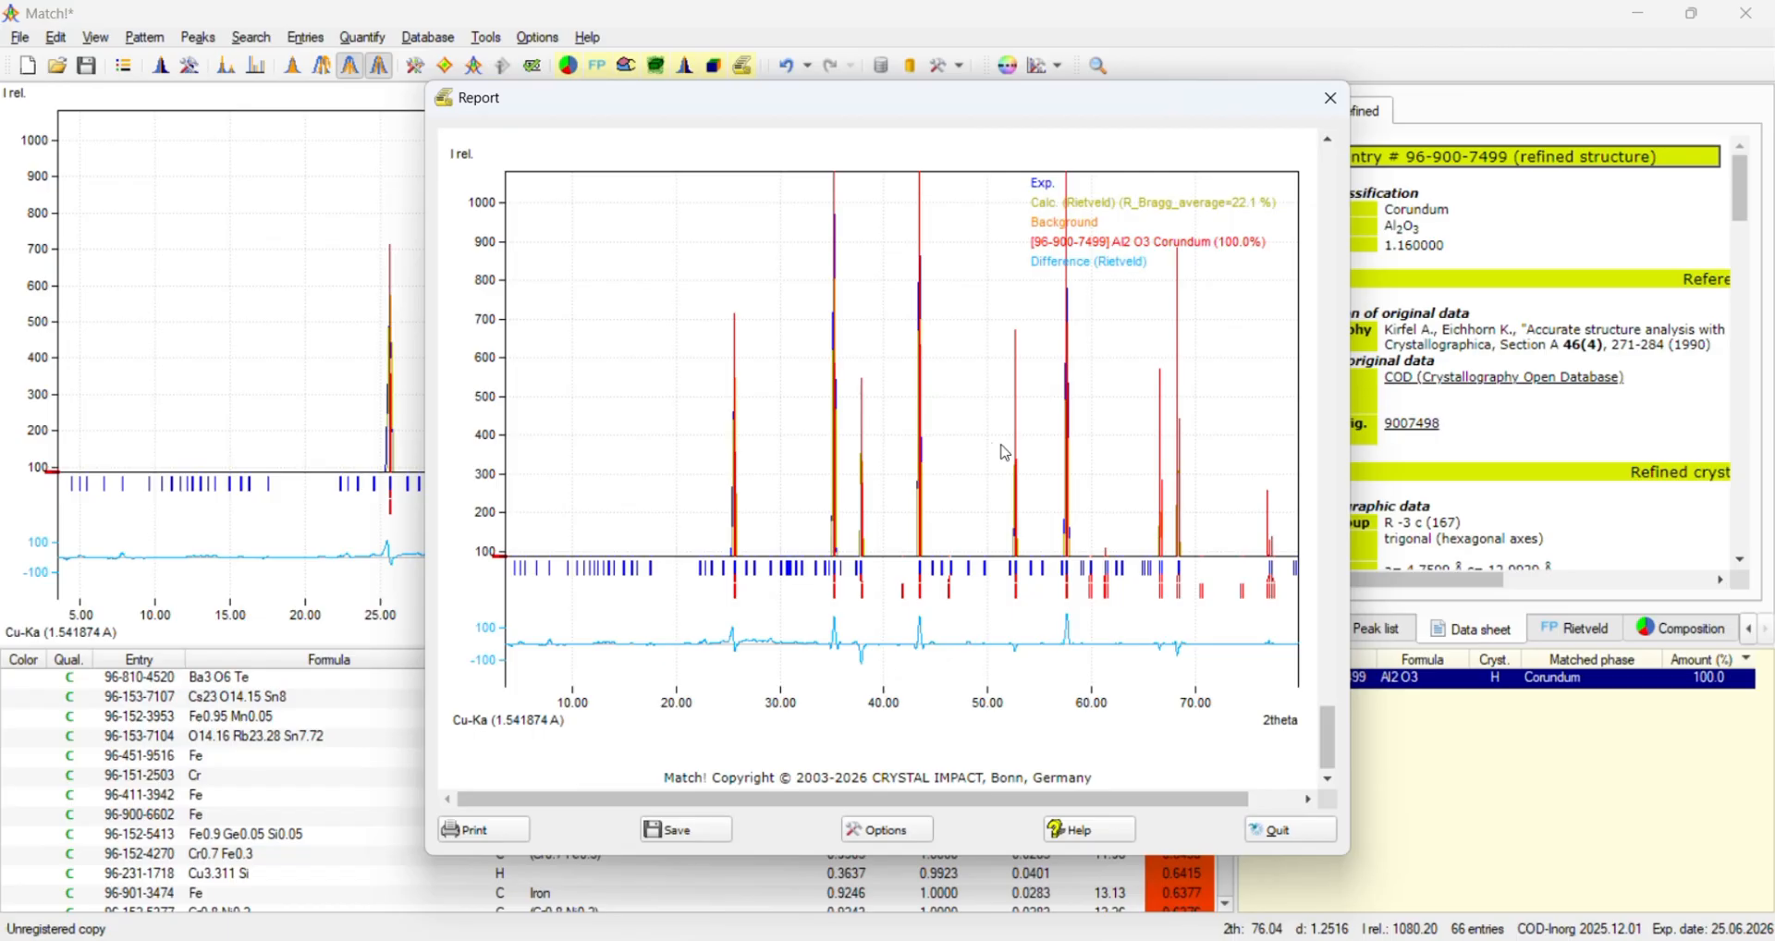
scroll(934, 498, "down", 1)
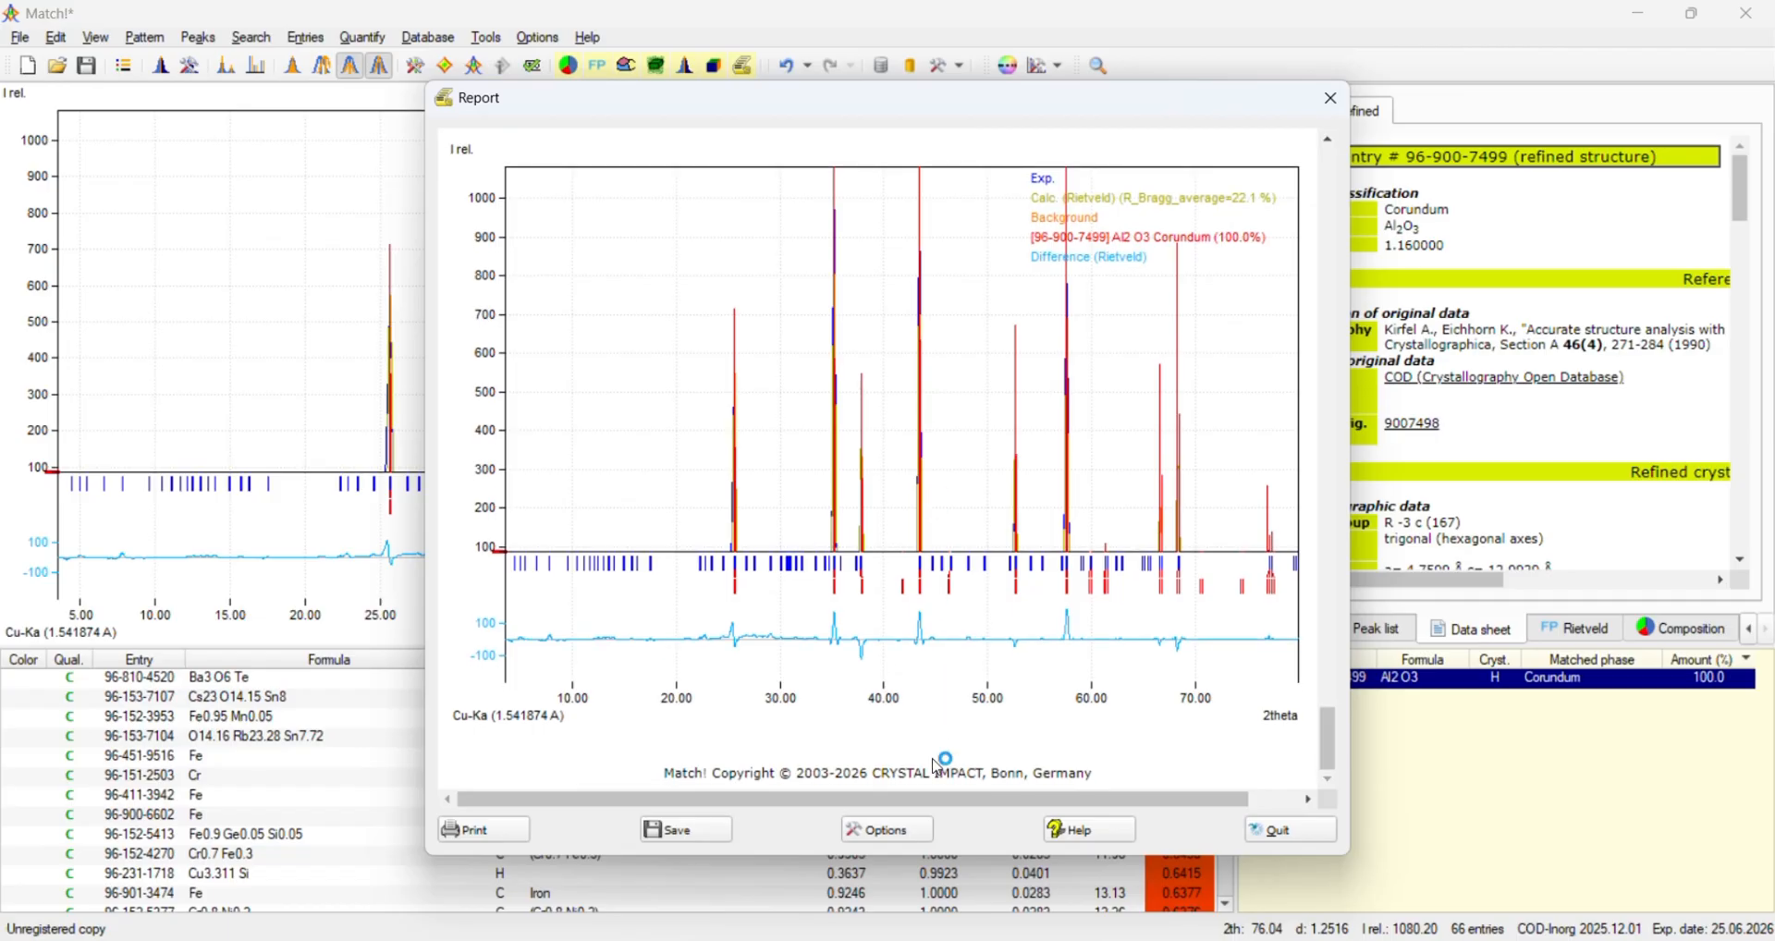
scroll(937, 766, "up", 20)
scroll(936, 766, "up", 5)
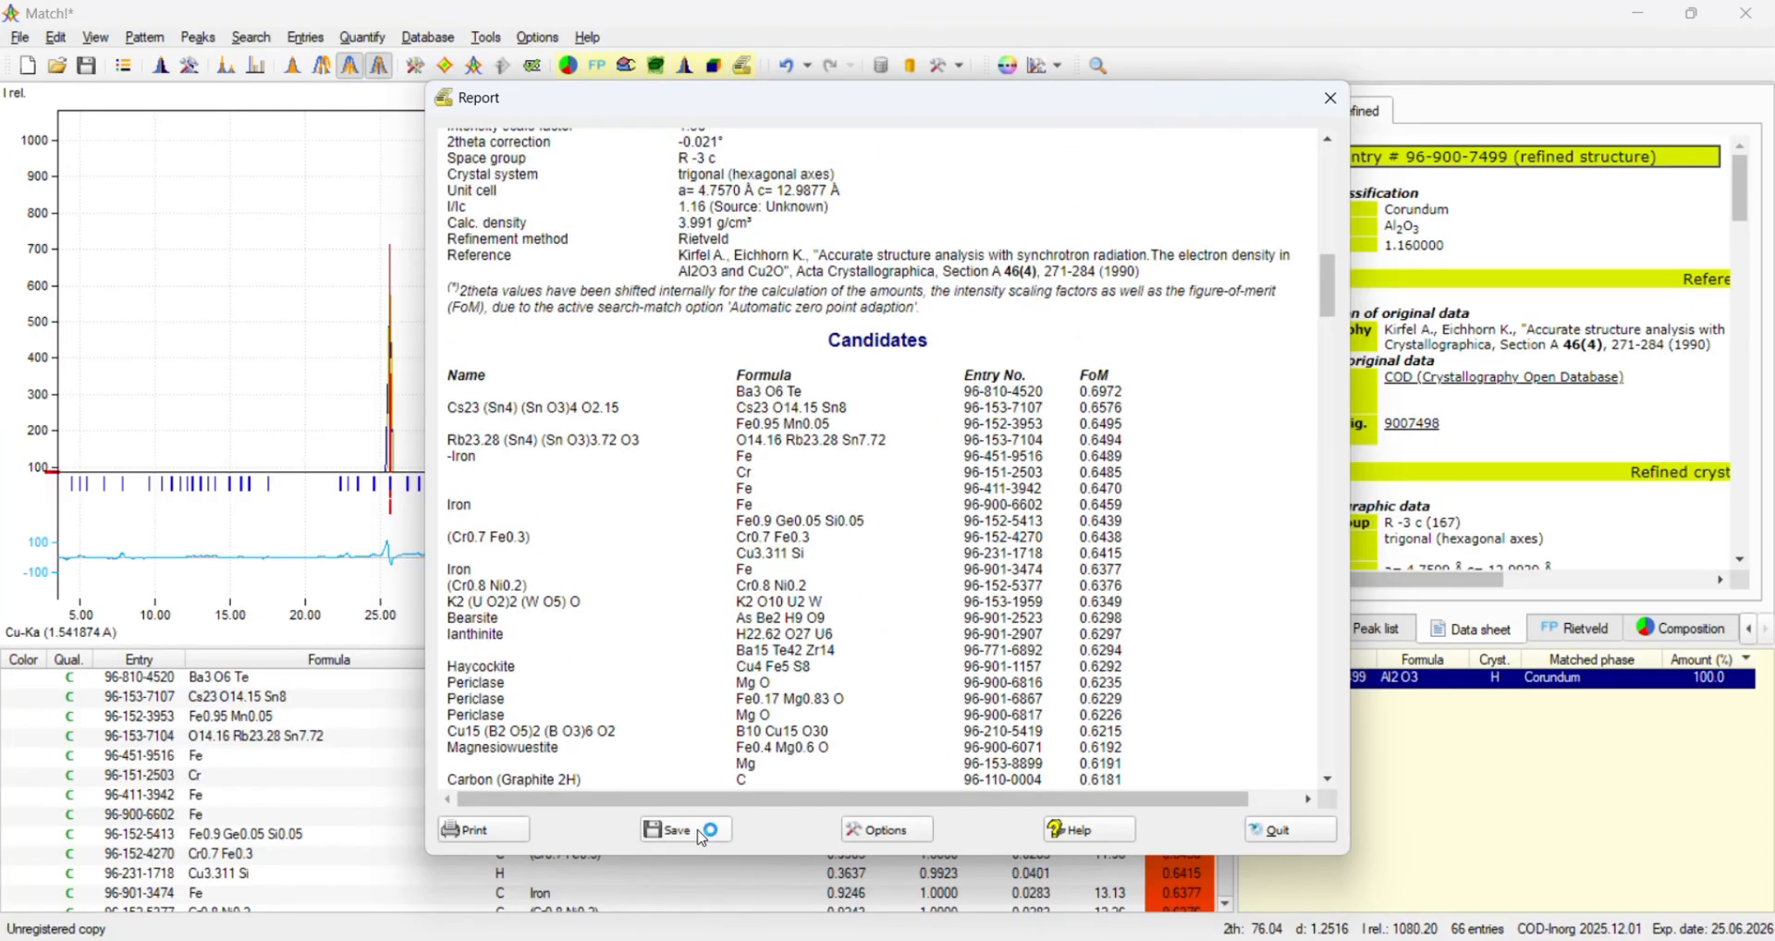
Save the report as a PDF named "Report sampel 3" in the Match folder of New Sampel 3 and close the report.
left_click(704, 835)
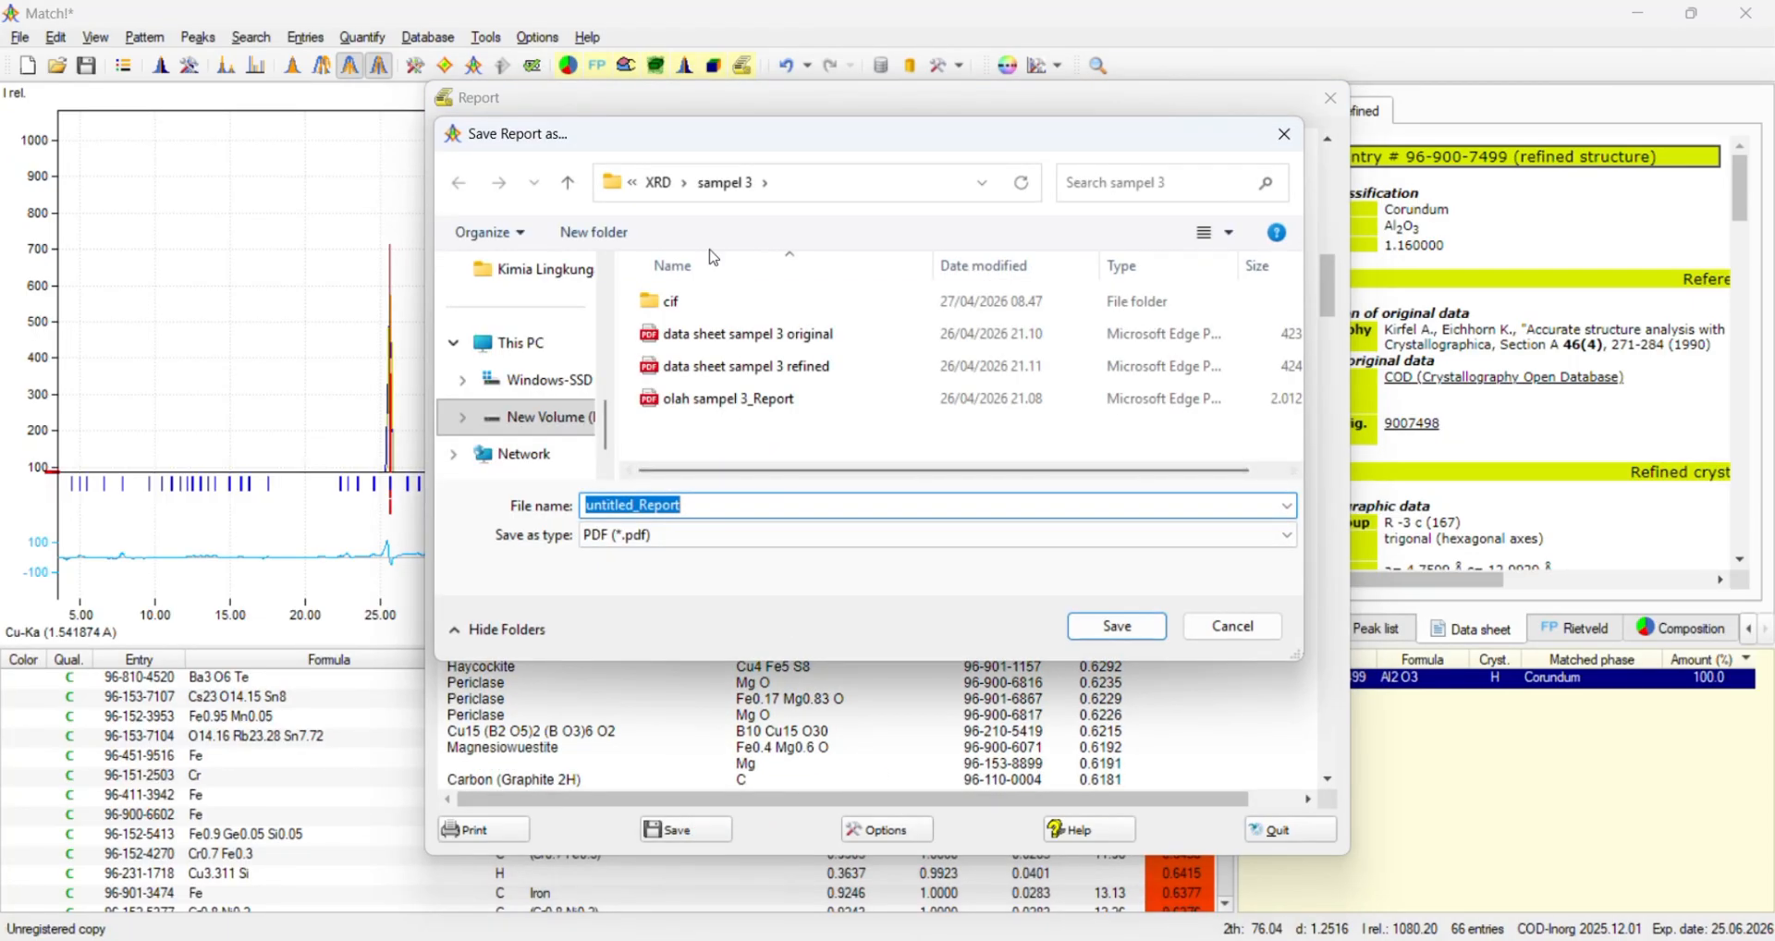
left_click(659, 183)
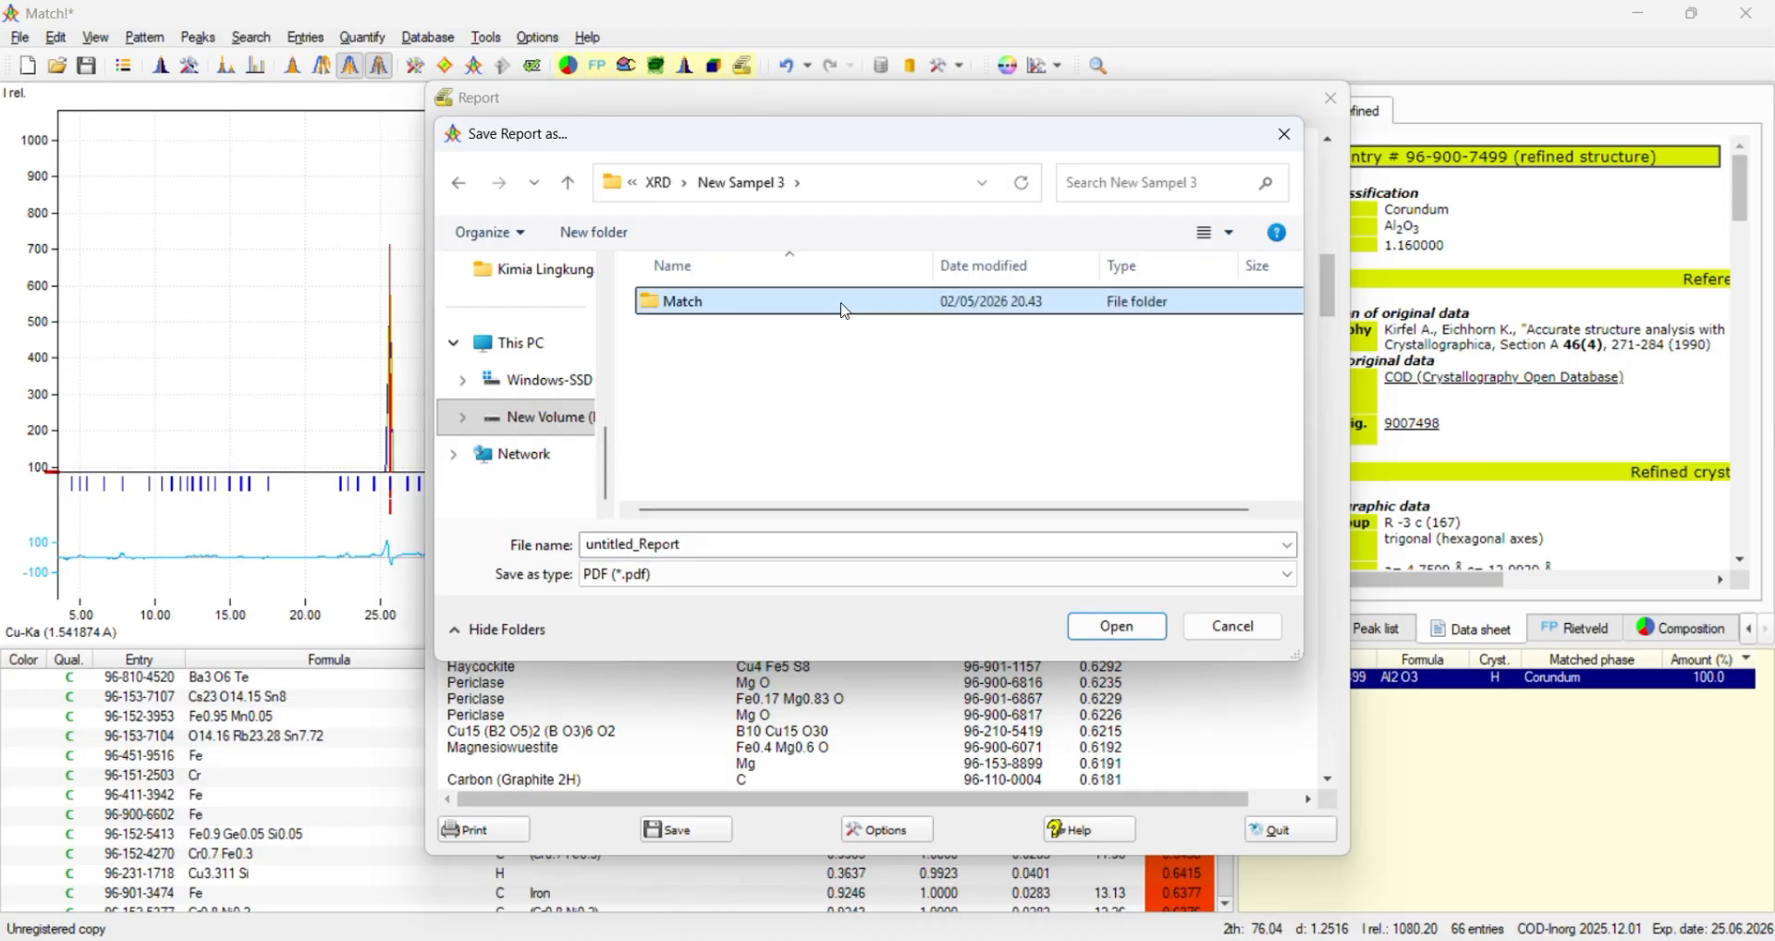
double_click(843, 308)
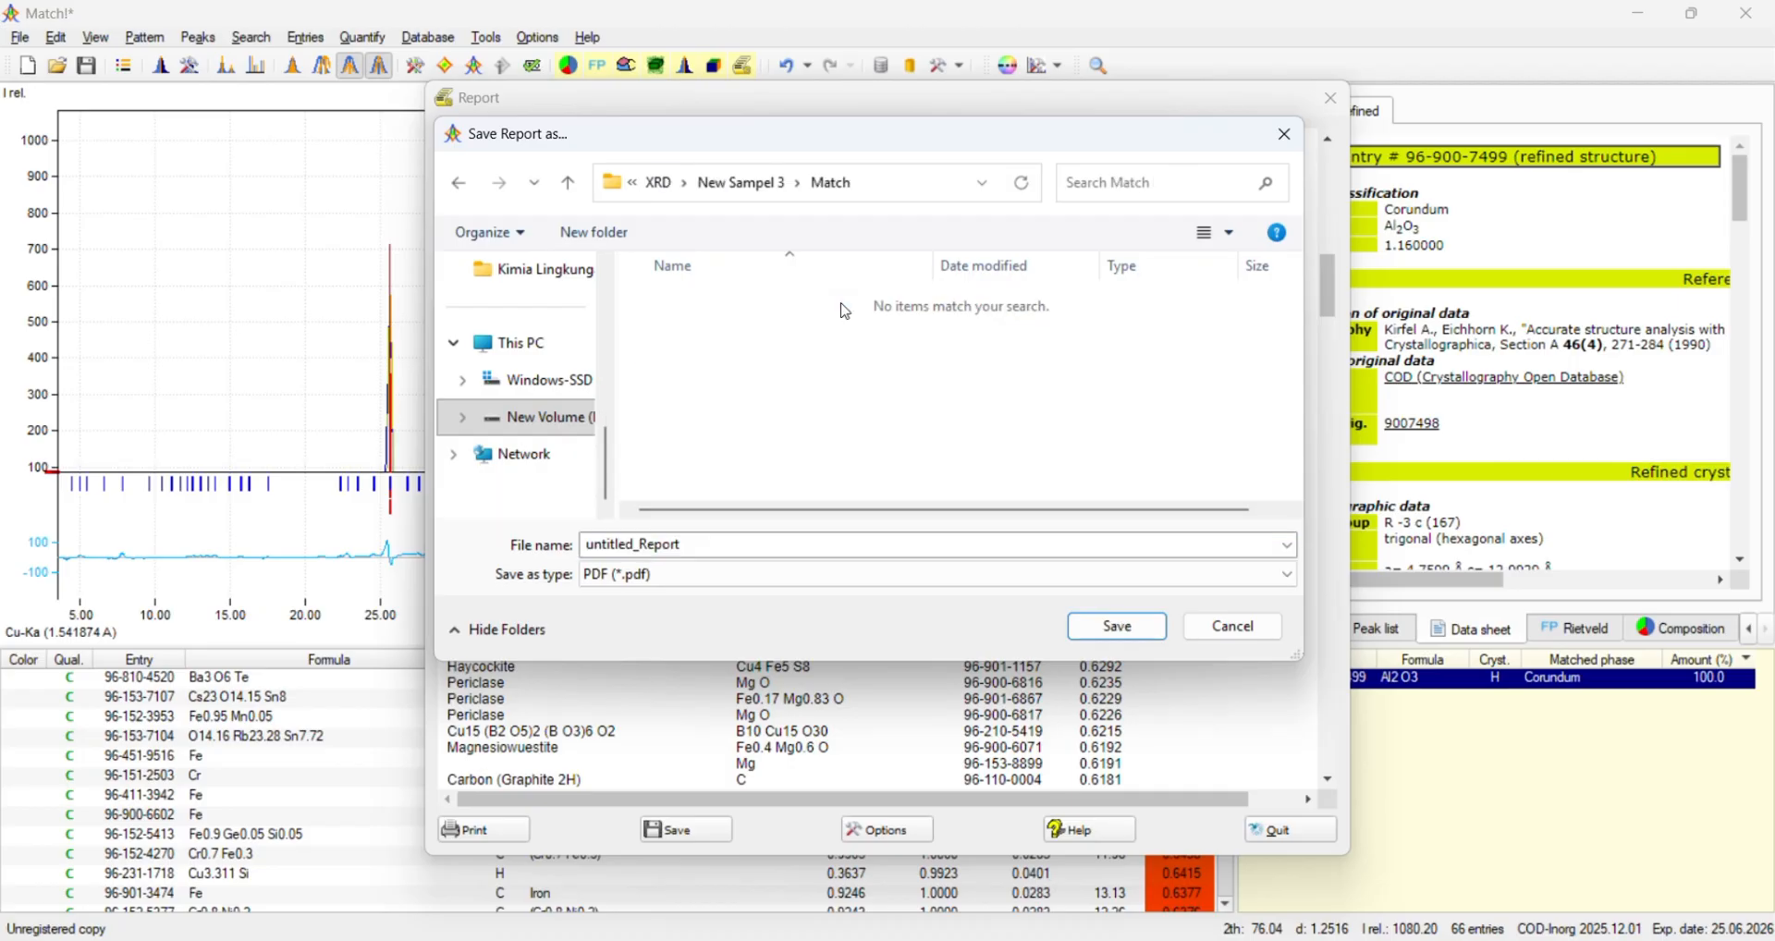
left_click(804, 543)
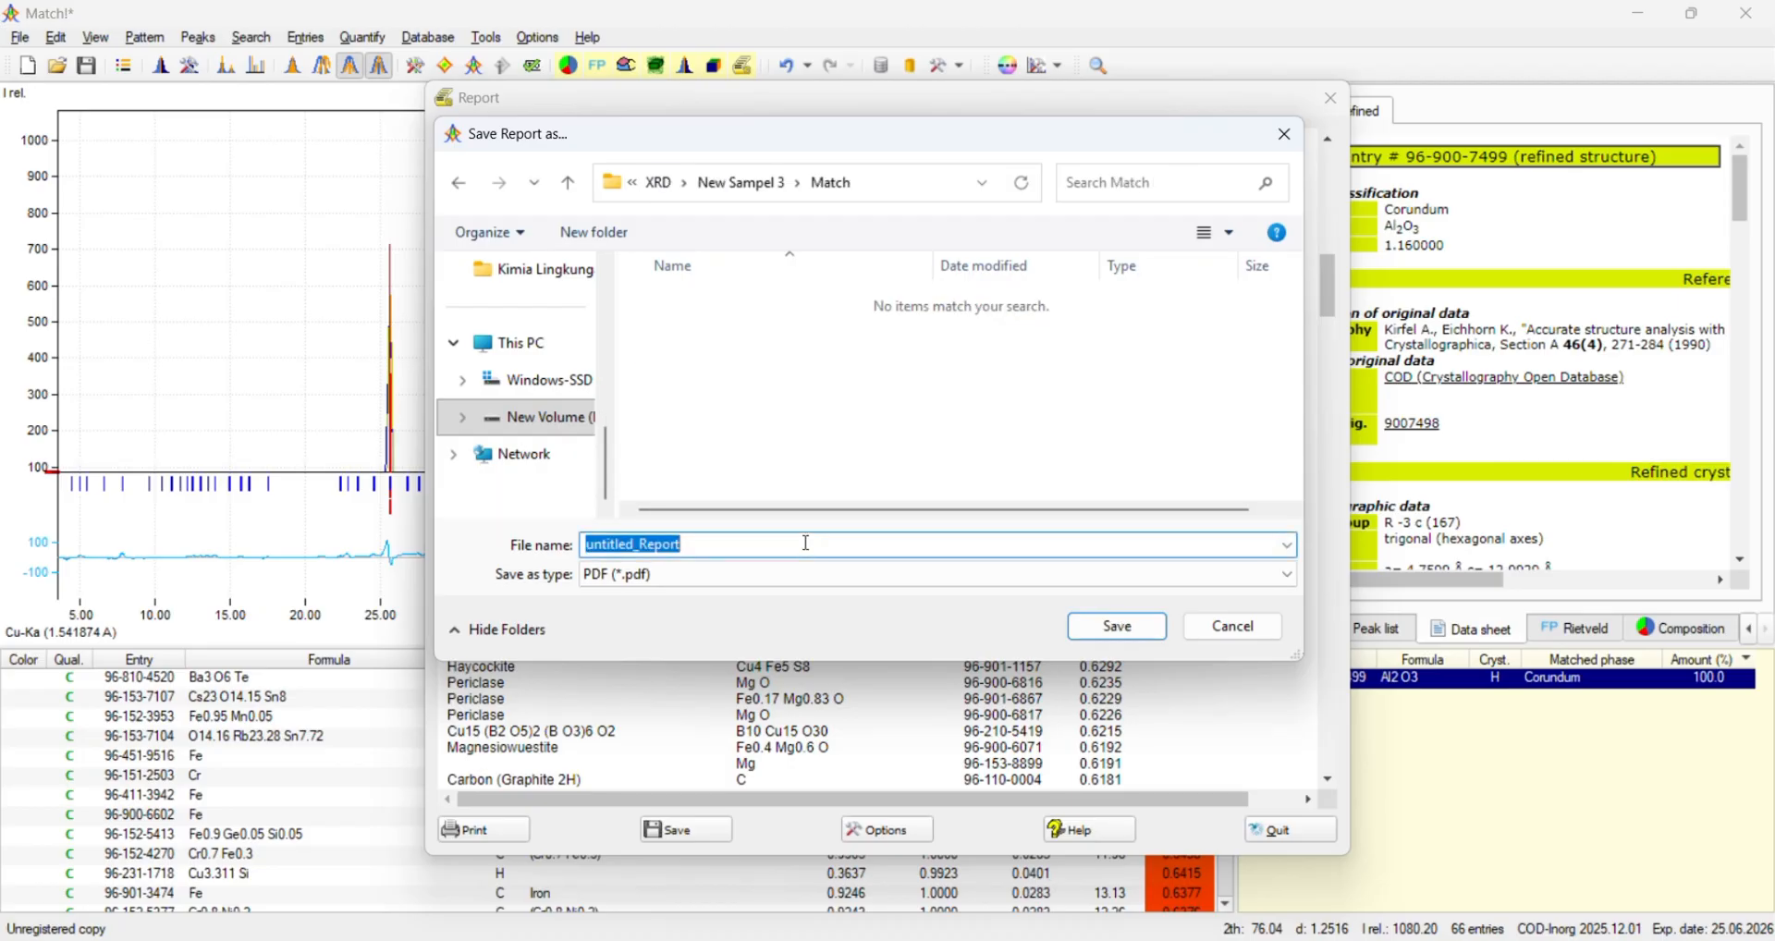
left_click(806, 543)
left_click_drag(806, 544, 536, 573)
type("Repo")
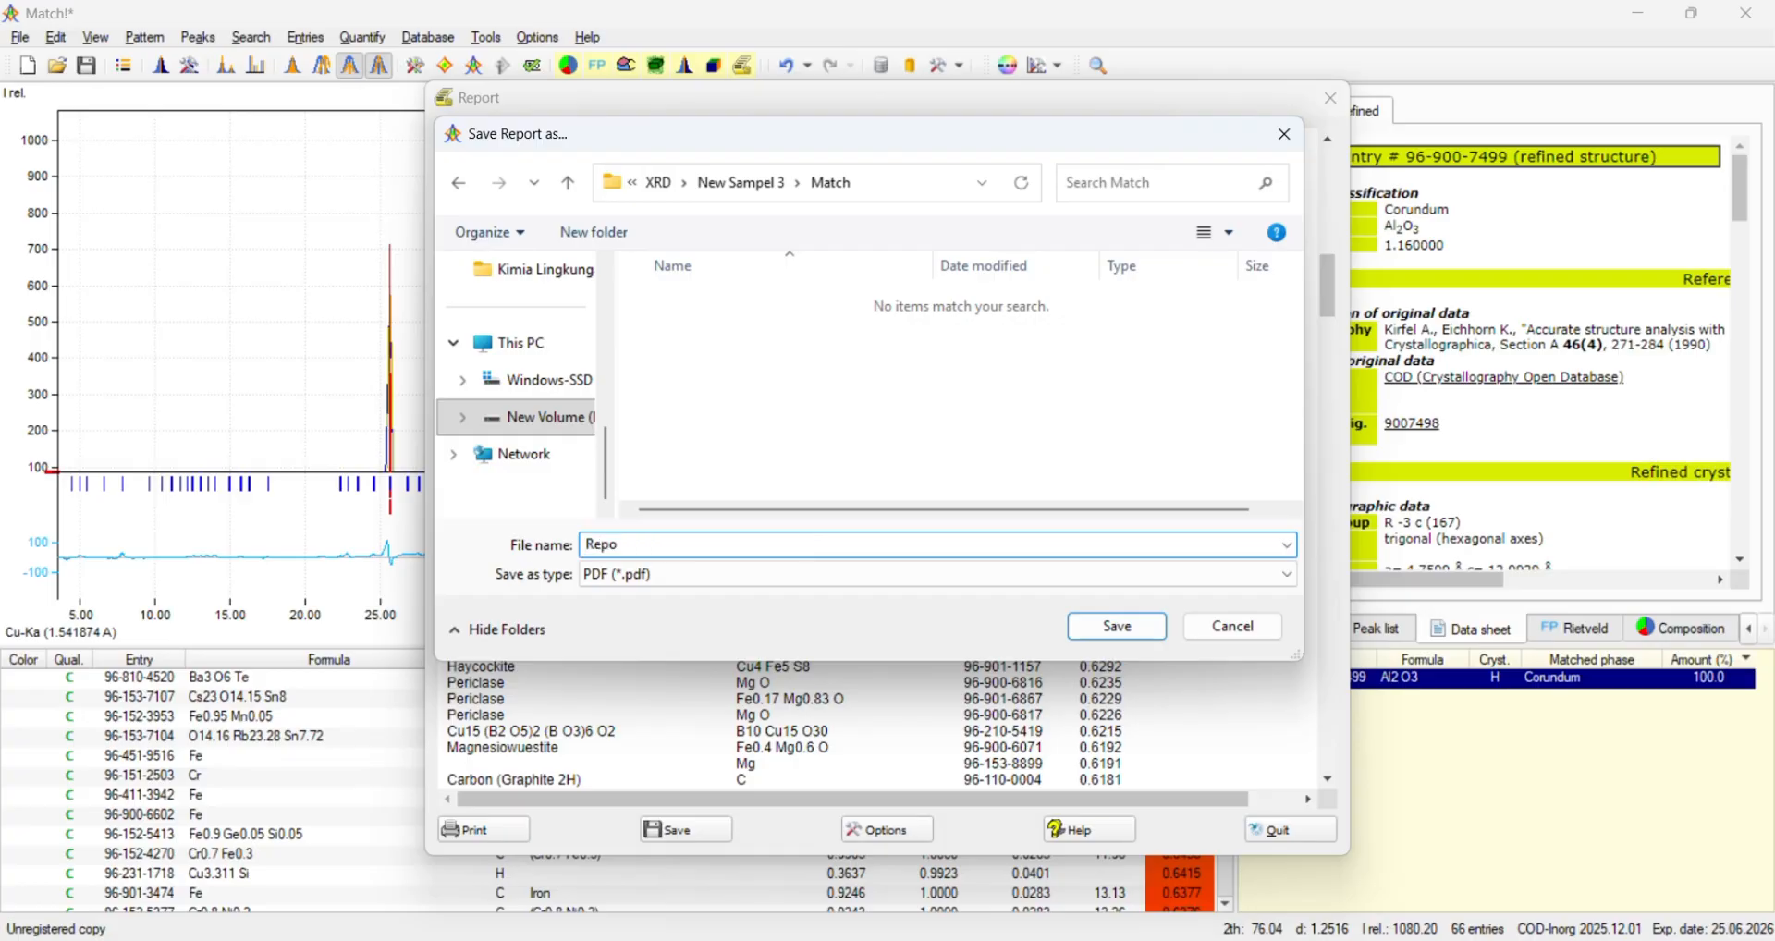
type("rt sampel 3")
key("Return")
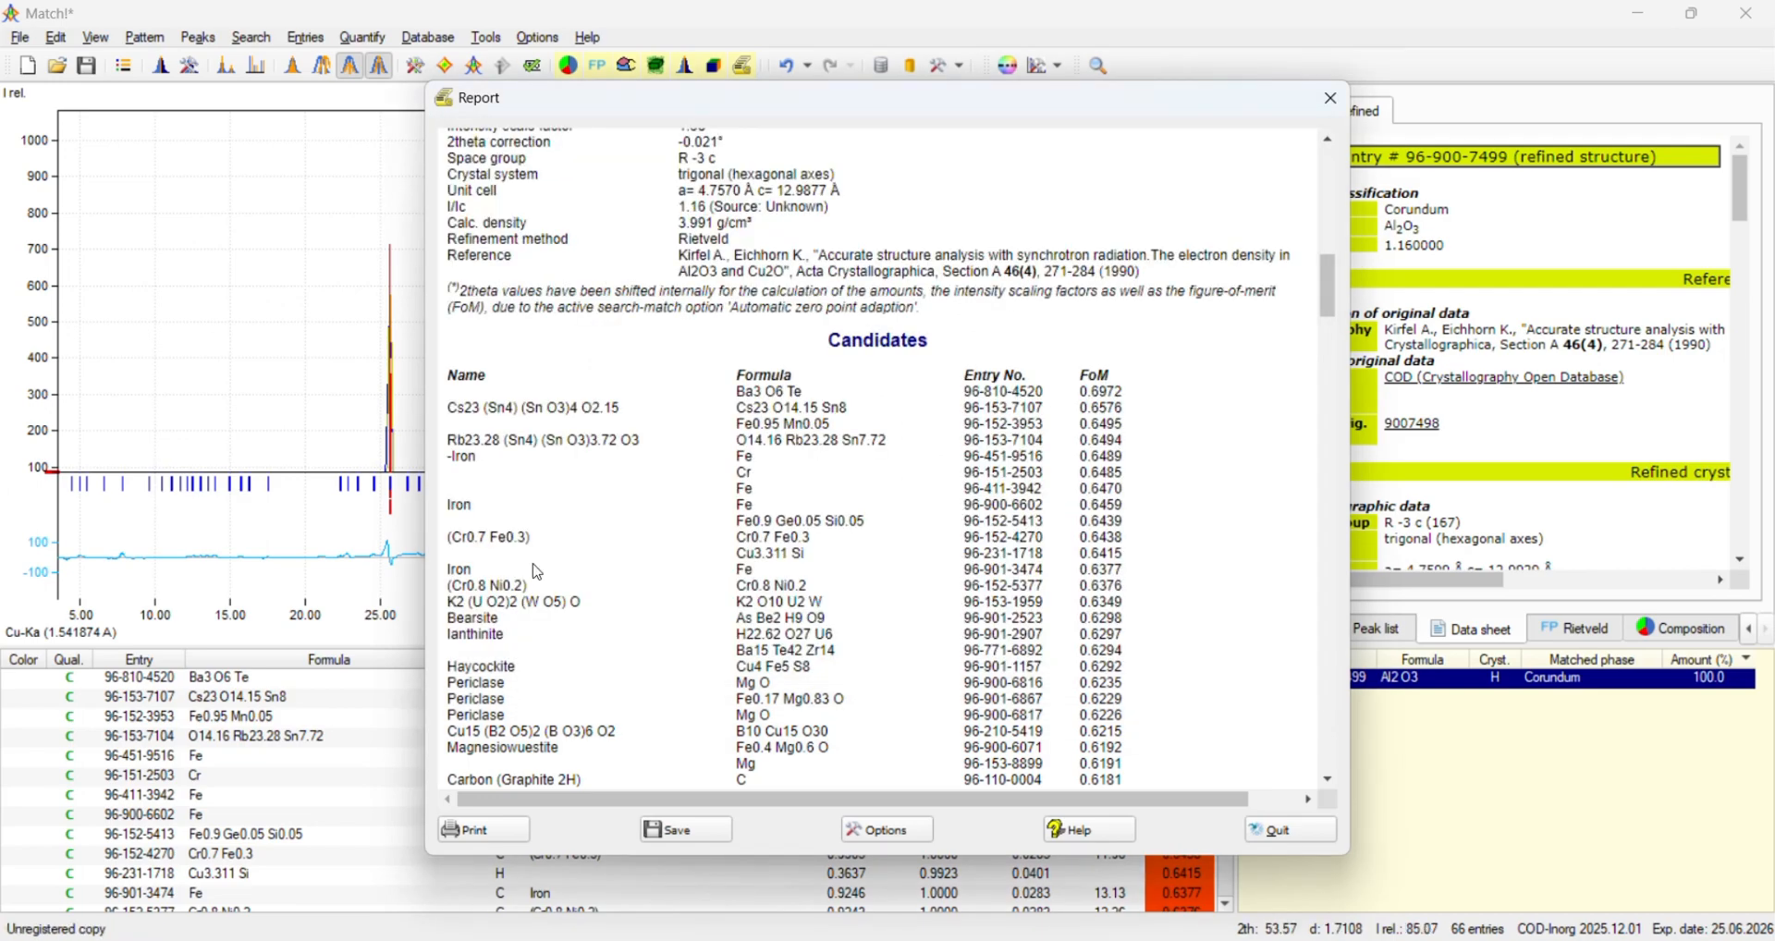
left_click(1332, 98)
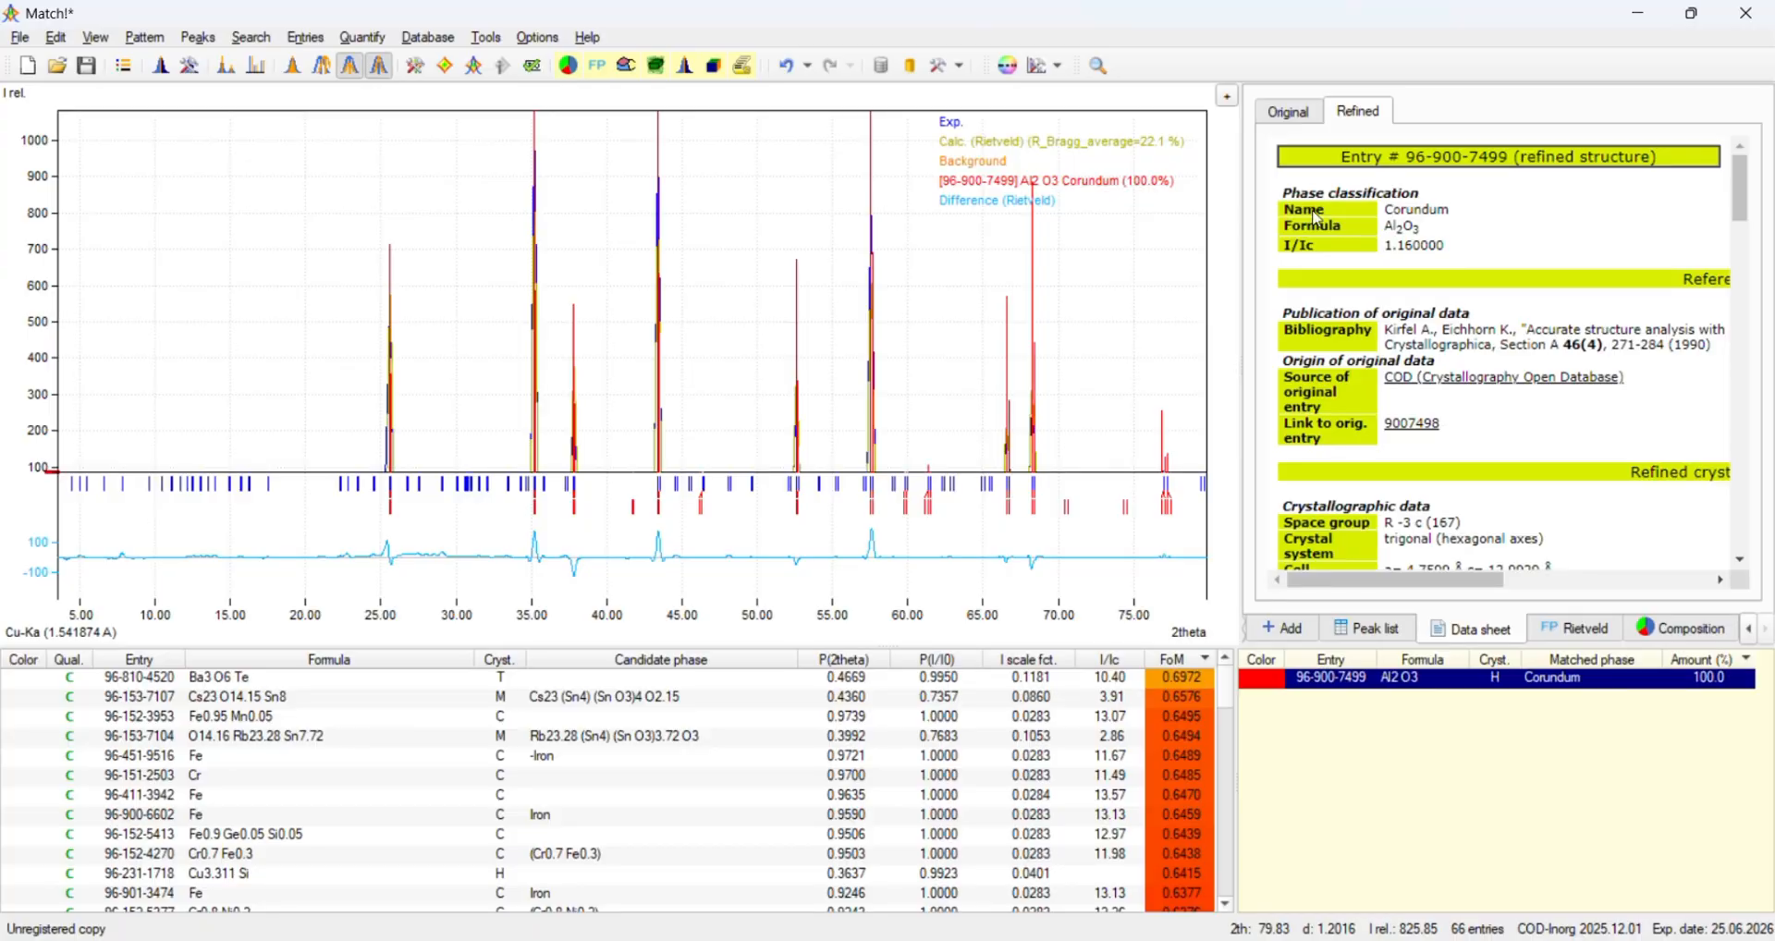
Export the original Corundum data sheet as a PDF to the Match folder, adding "original" to the file name Data_sheet.
left_click(24, 39)
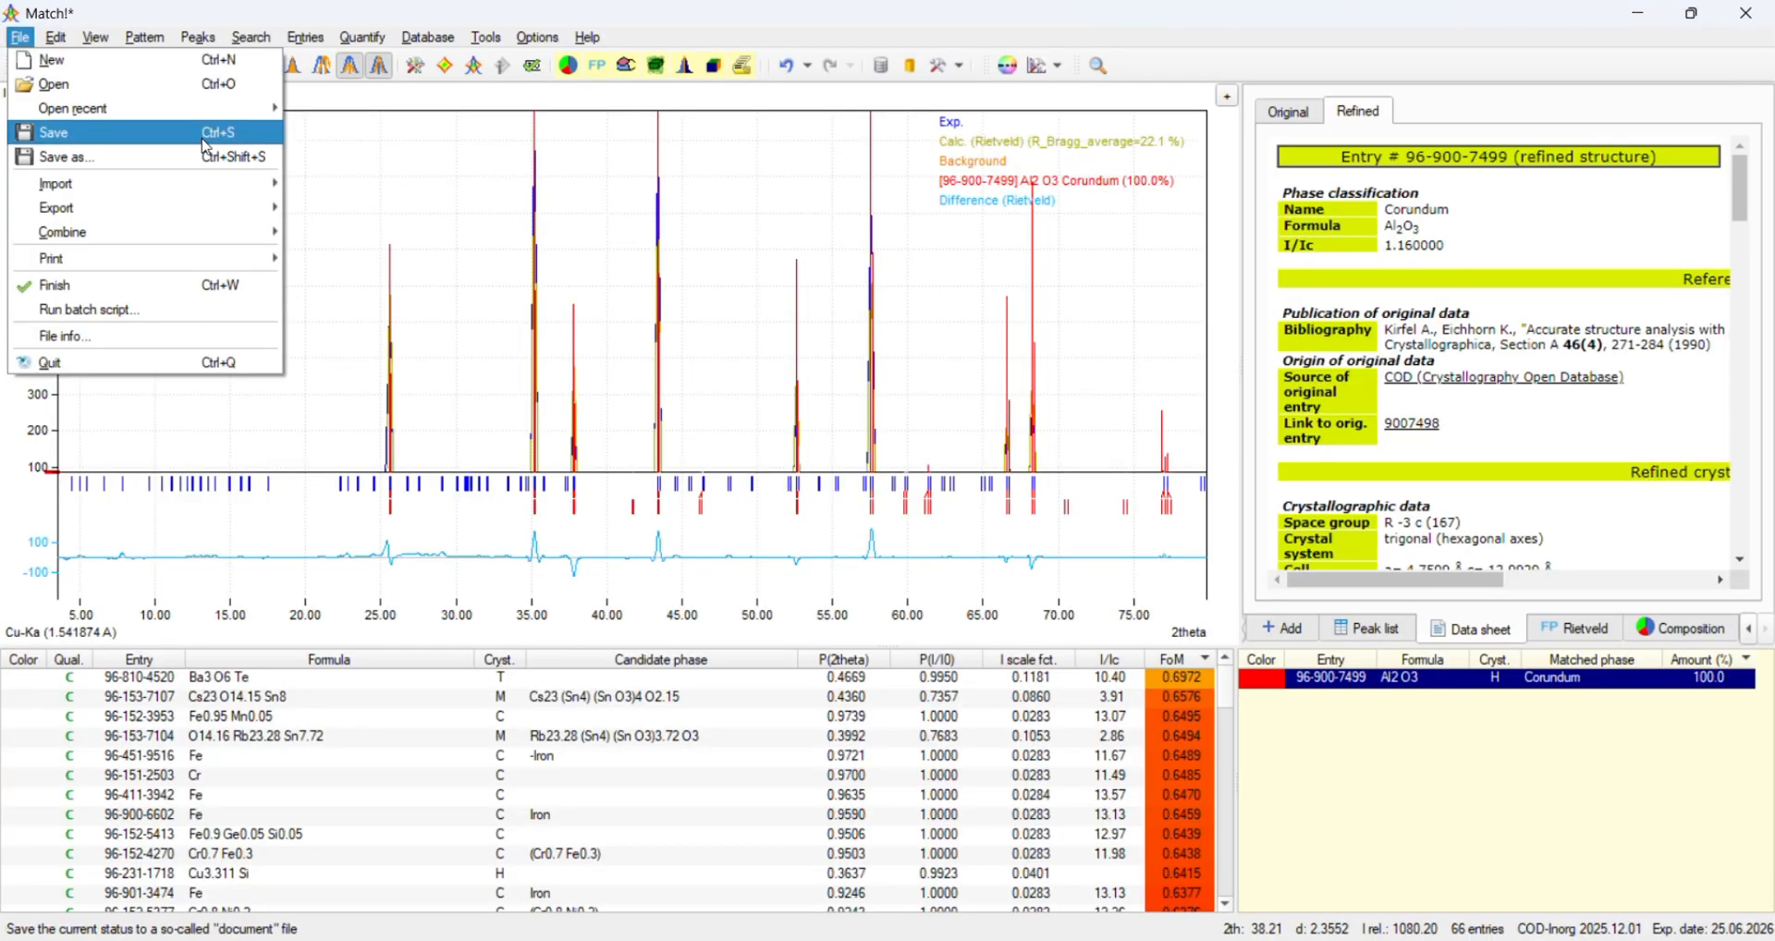
mouse_move(236, 213)
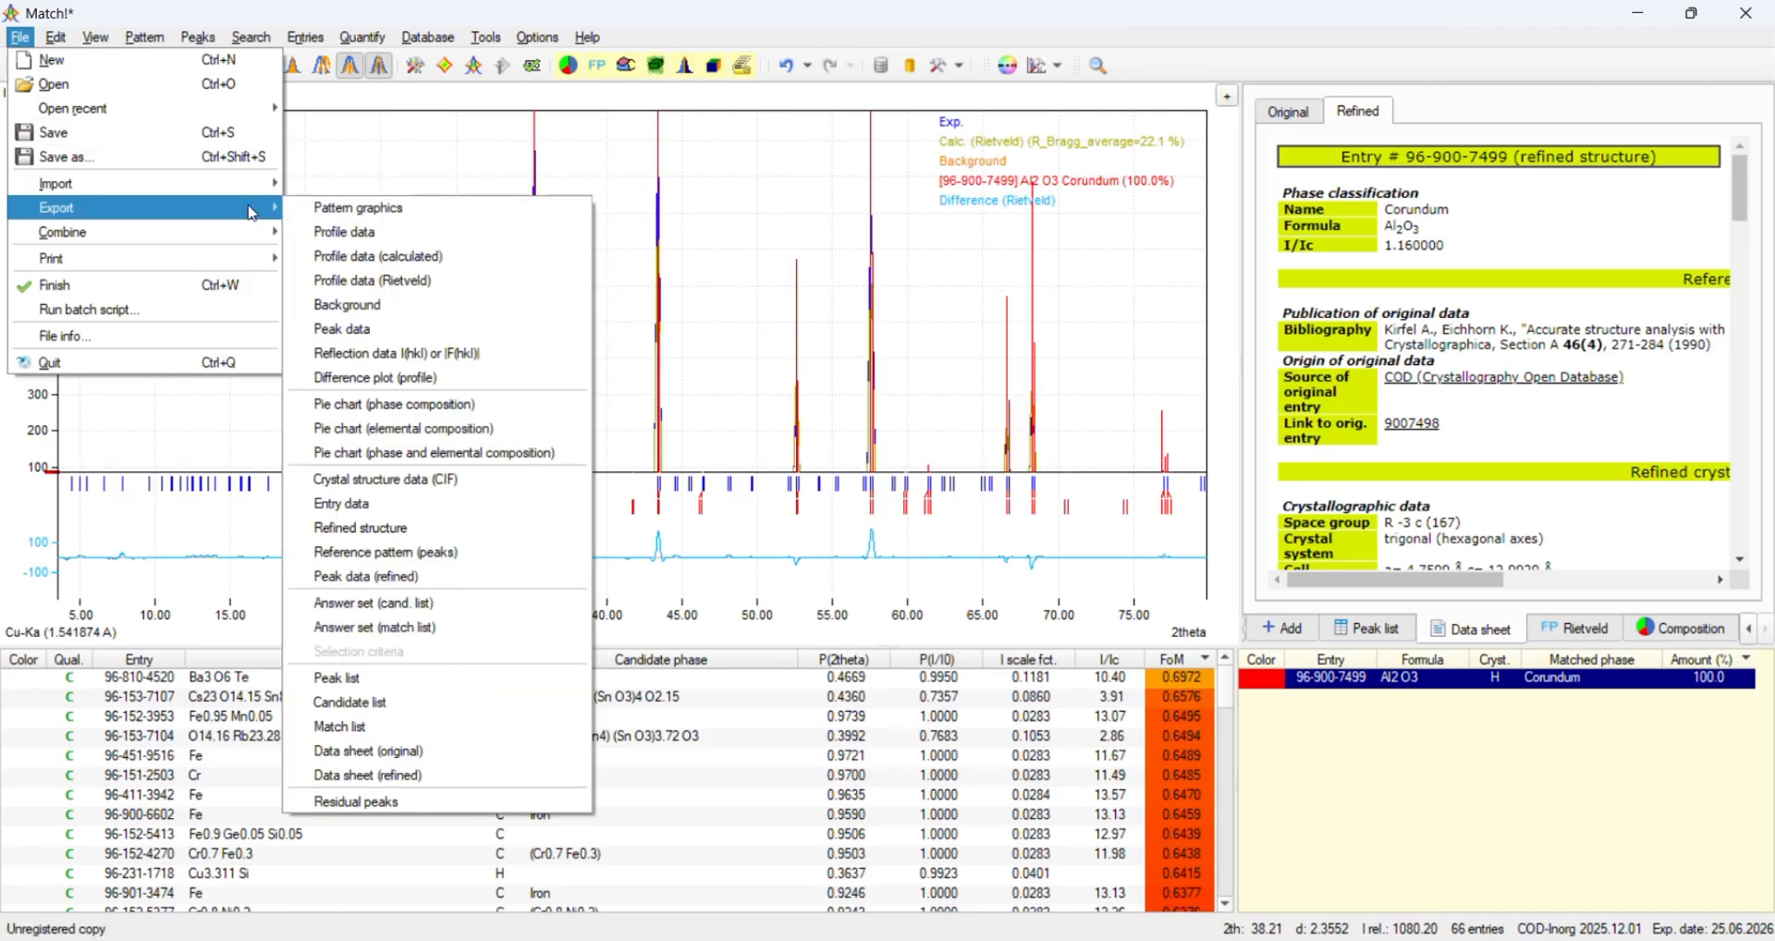
left_click(436, 756)
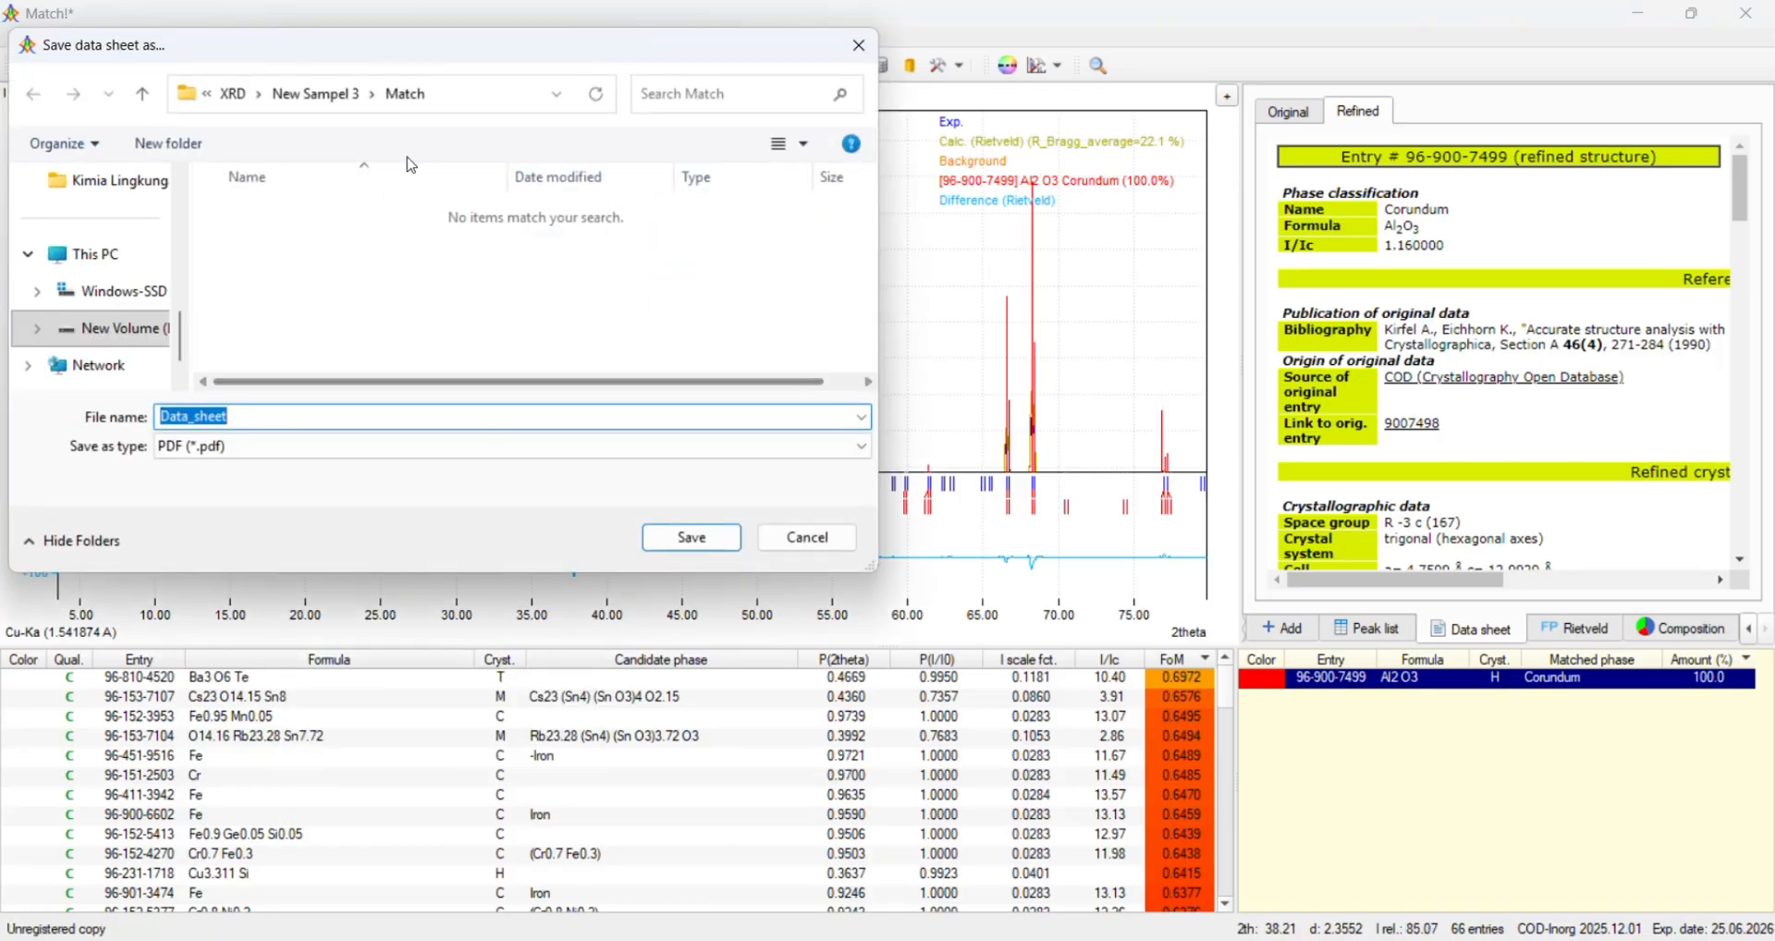
left_click(286, 417)
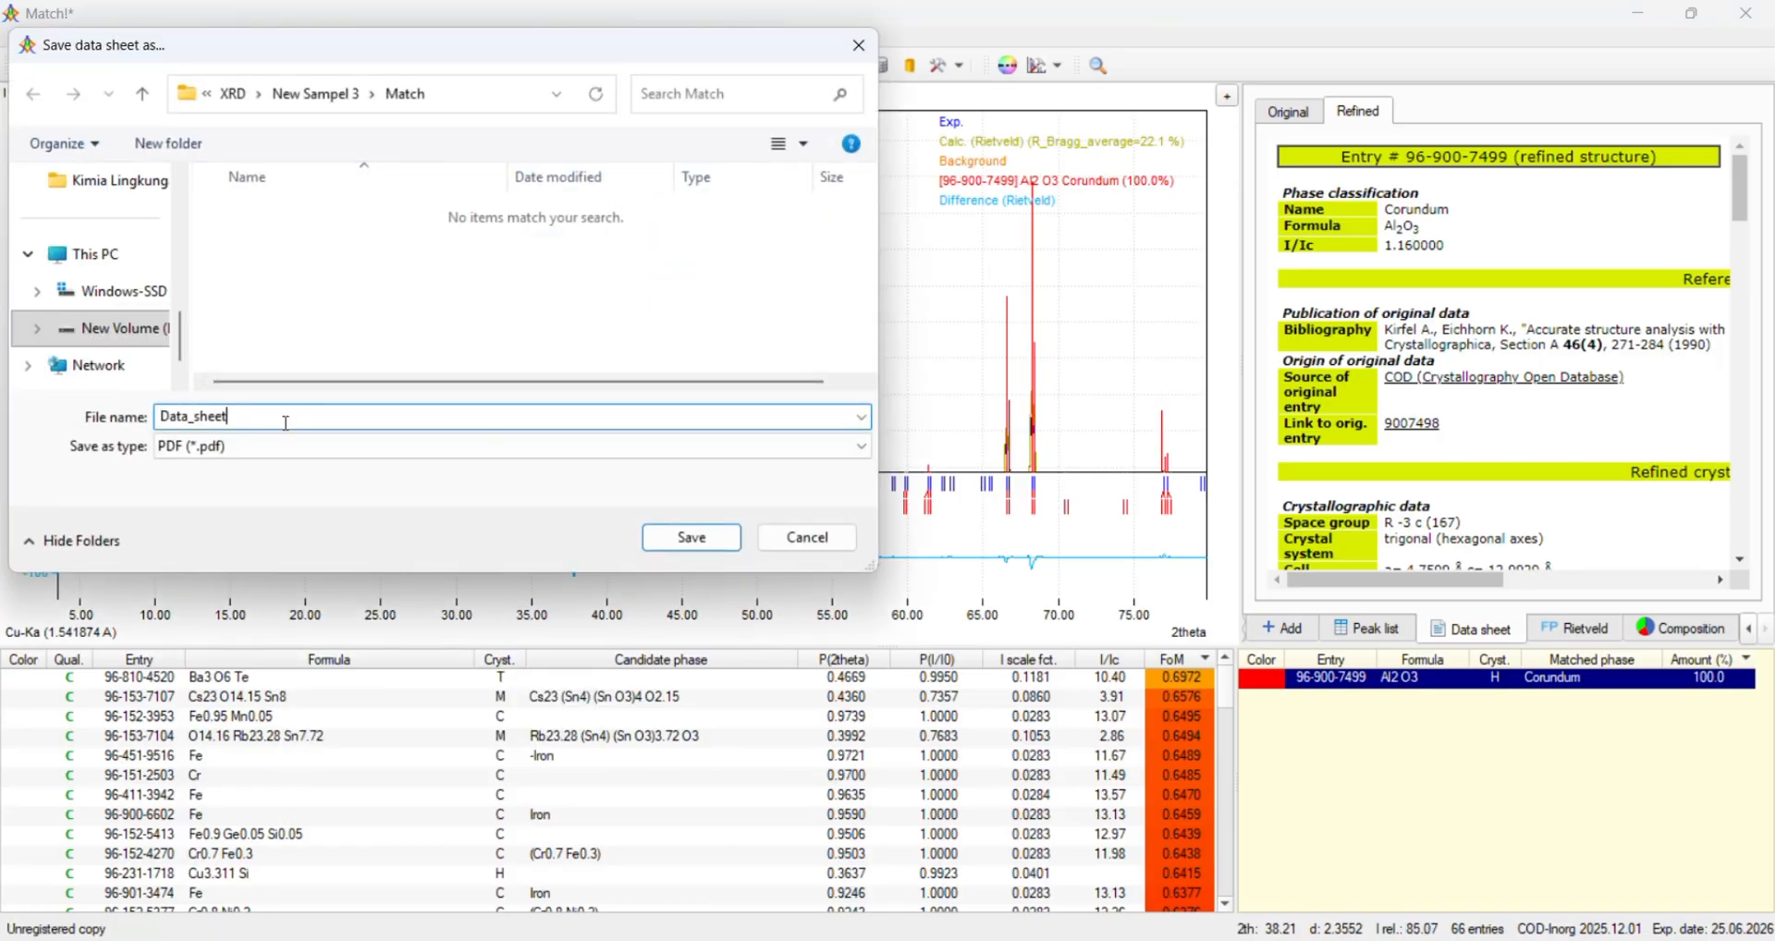
type("original")
key("Return")
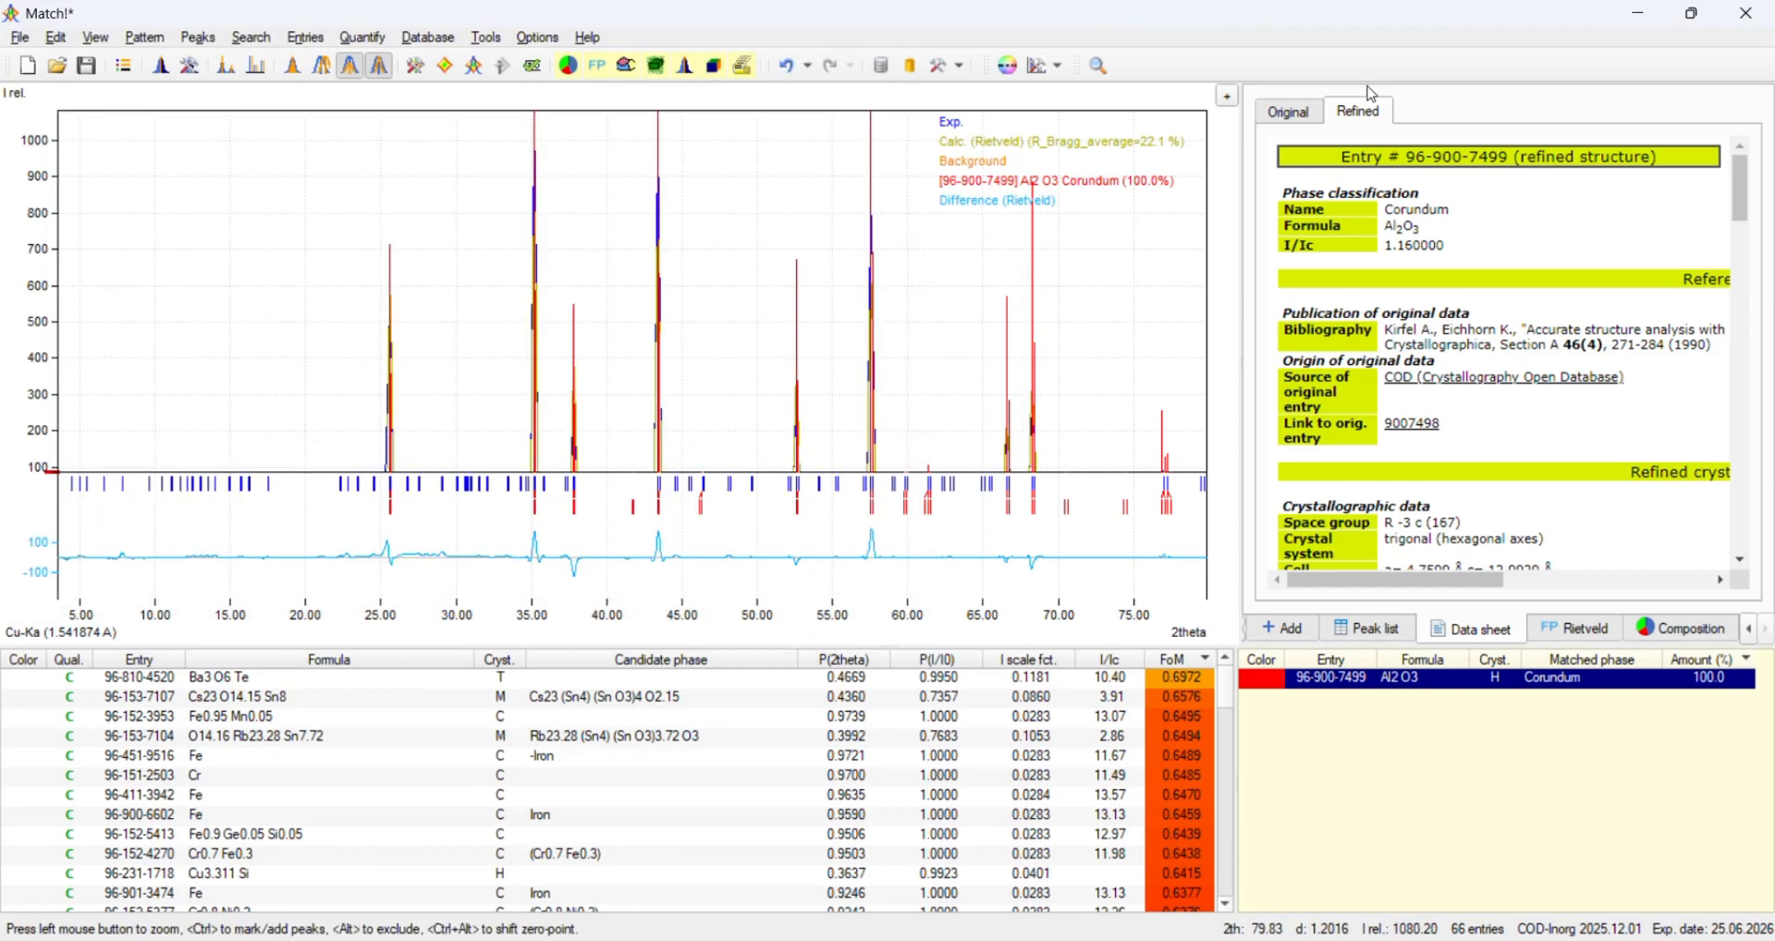
Export the refined Corundum data sheet as a PDF to the Match folder, adding "refine" to the file name Data_sheet.
left_click(1313, 114)
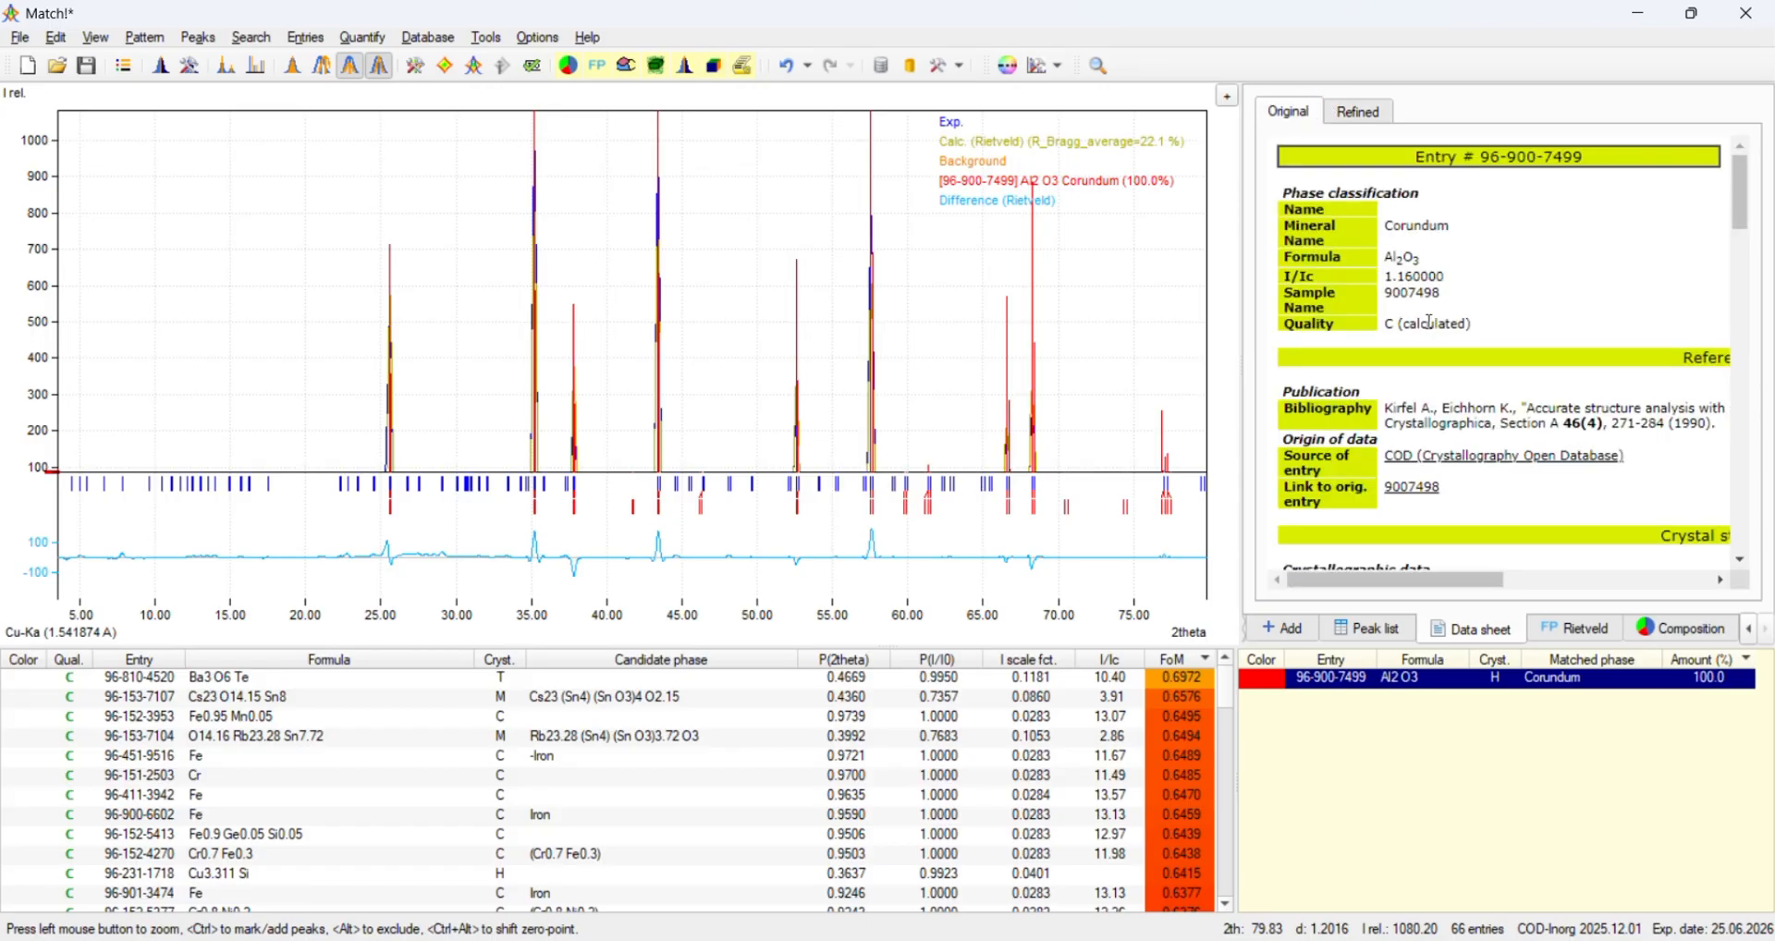
left_click(19, 38)
mouse_move(242, 215)
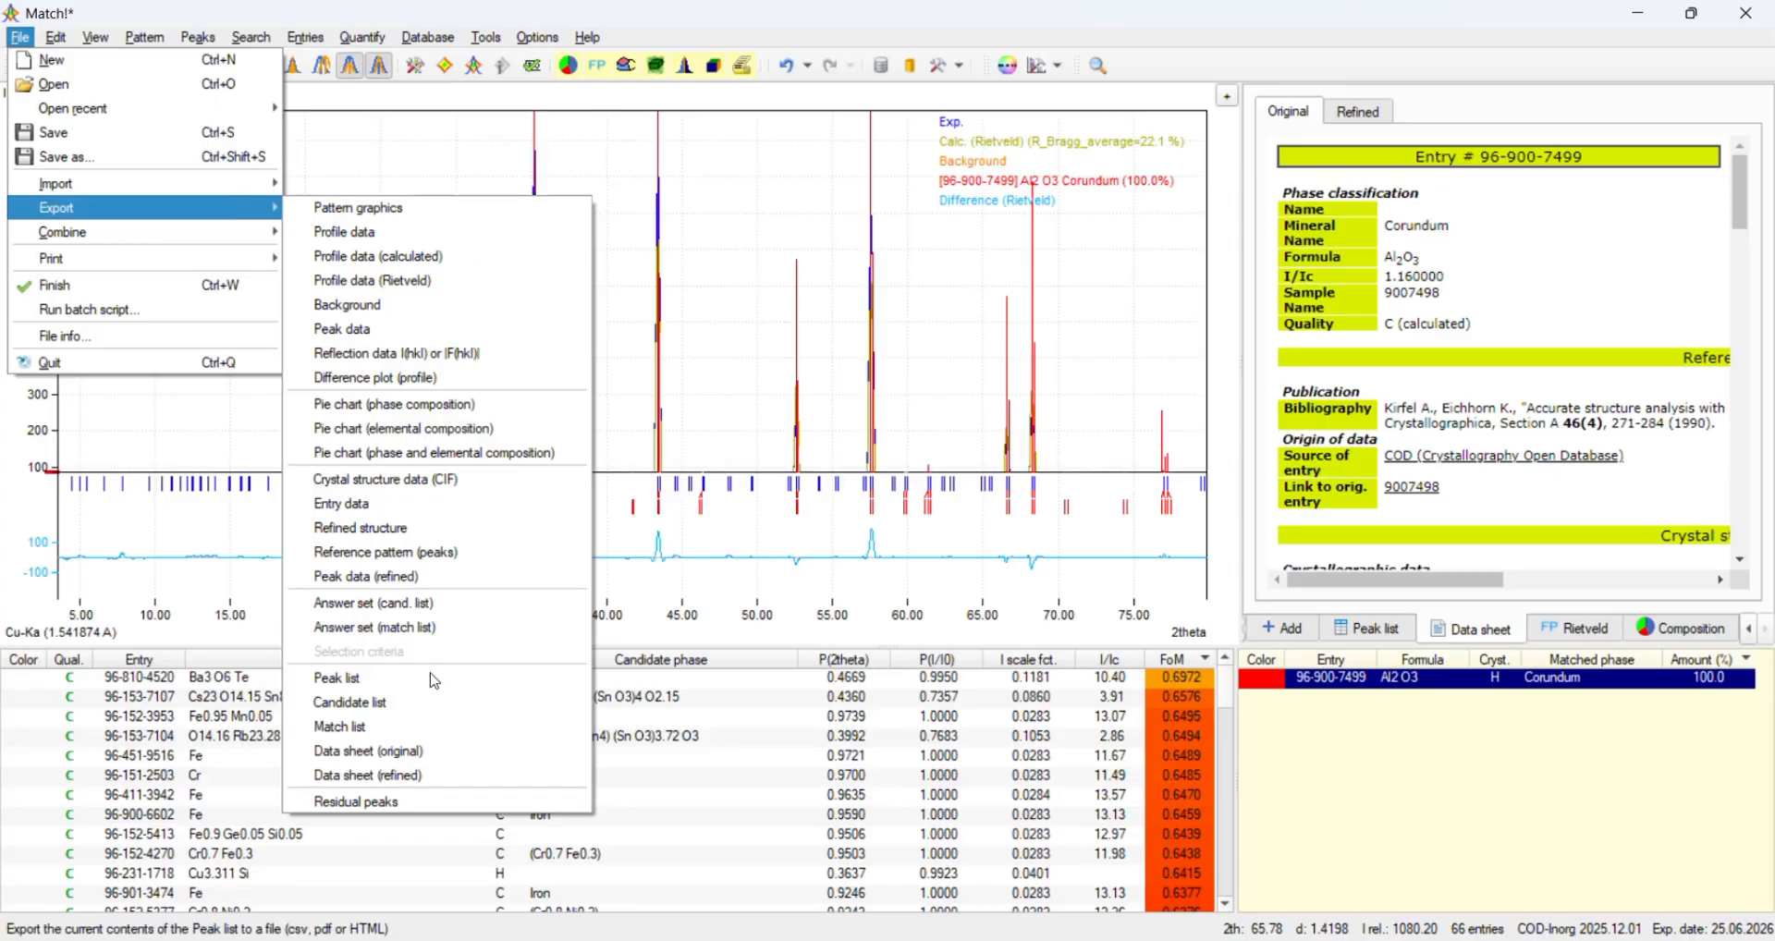
left_click(428, 763)
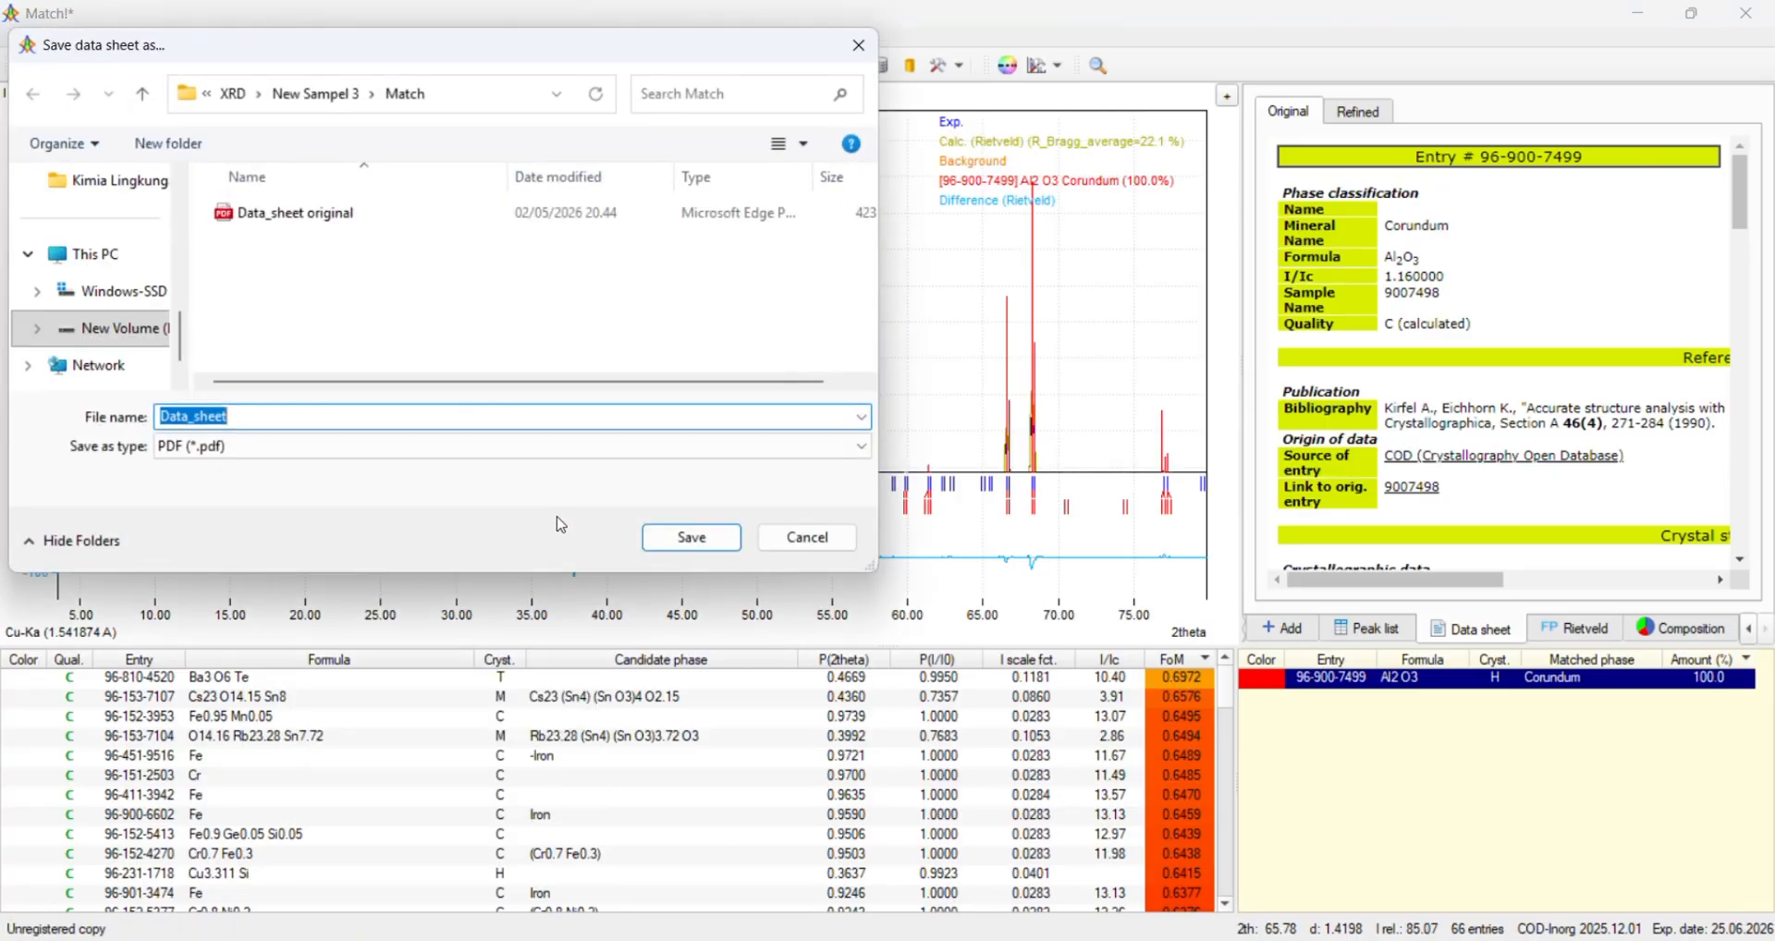
left_click(366, 412)
type("refine")
key("Return")
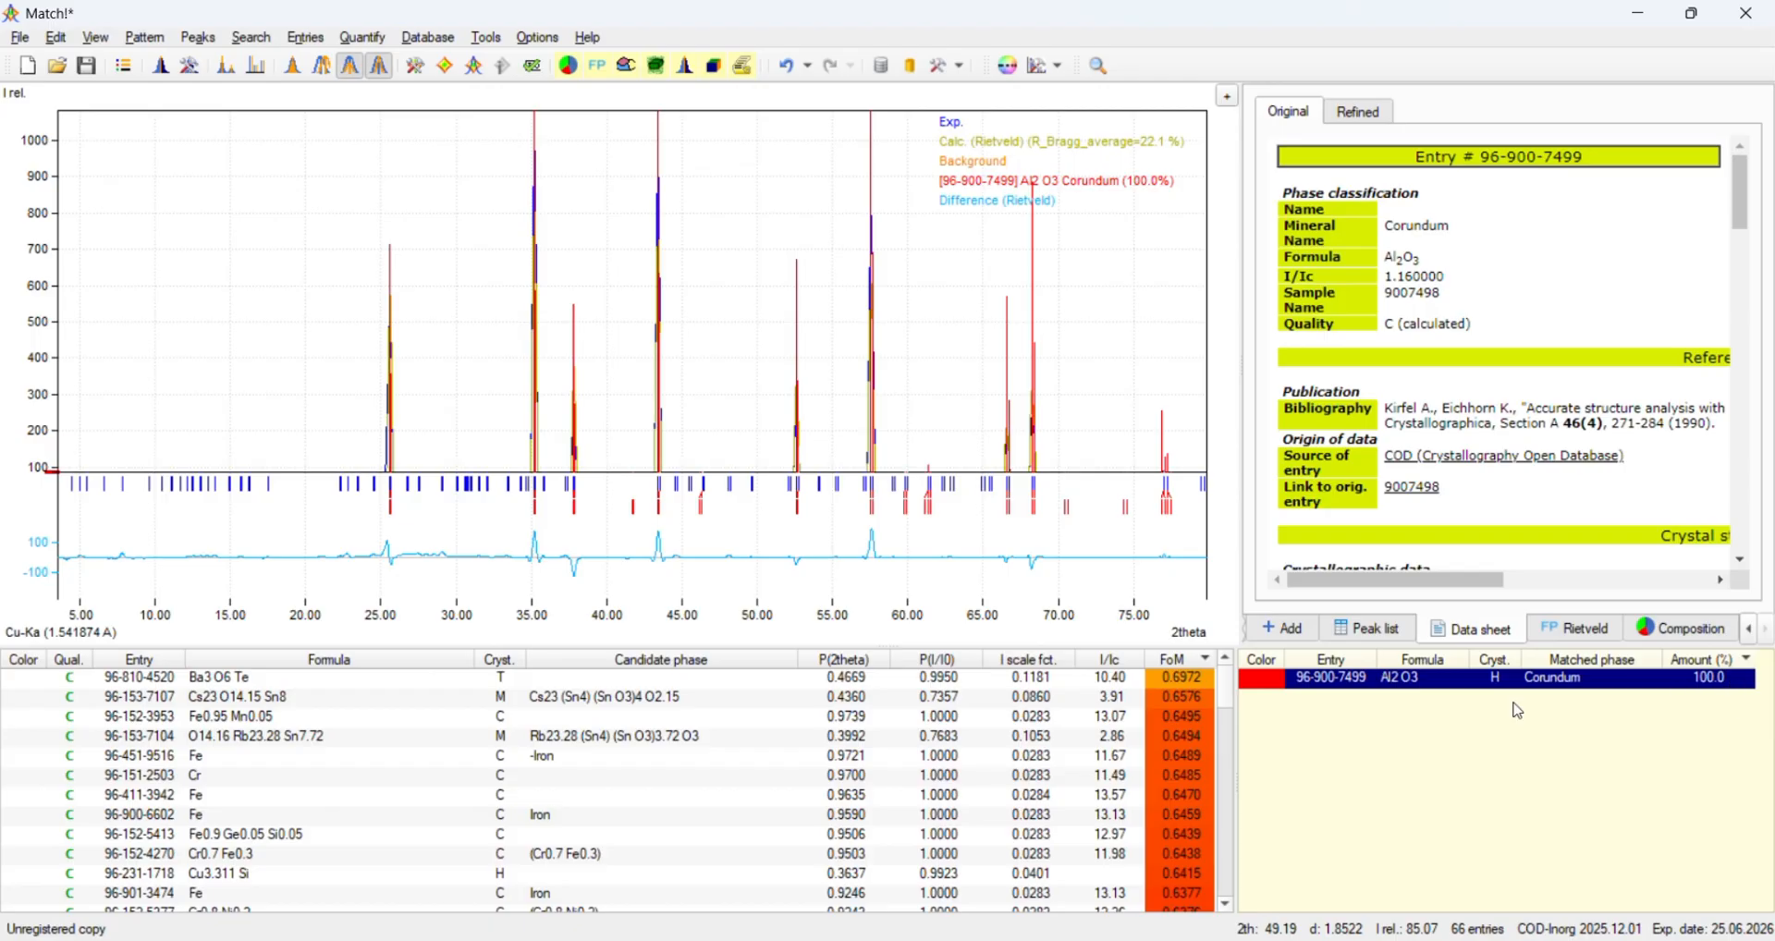
Examine the diffraction lines table in the original Corundum data sheet, including d-spacings, intensities, hkl indices and multiplicities.
scroll(1491, 483, "down", 6)
scroll(1497, 483, "down", 2)
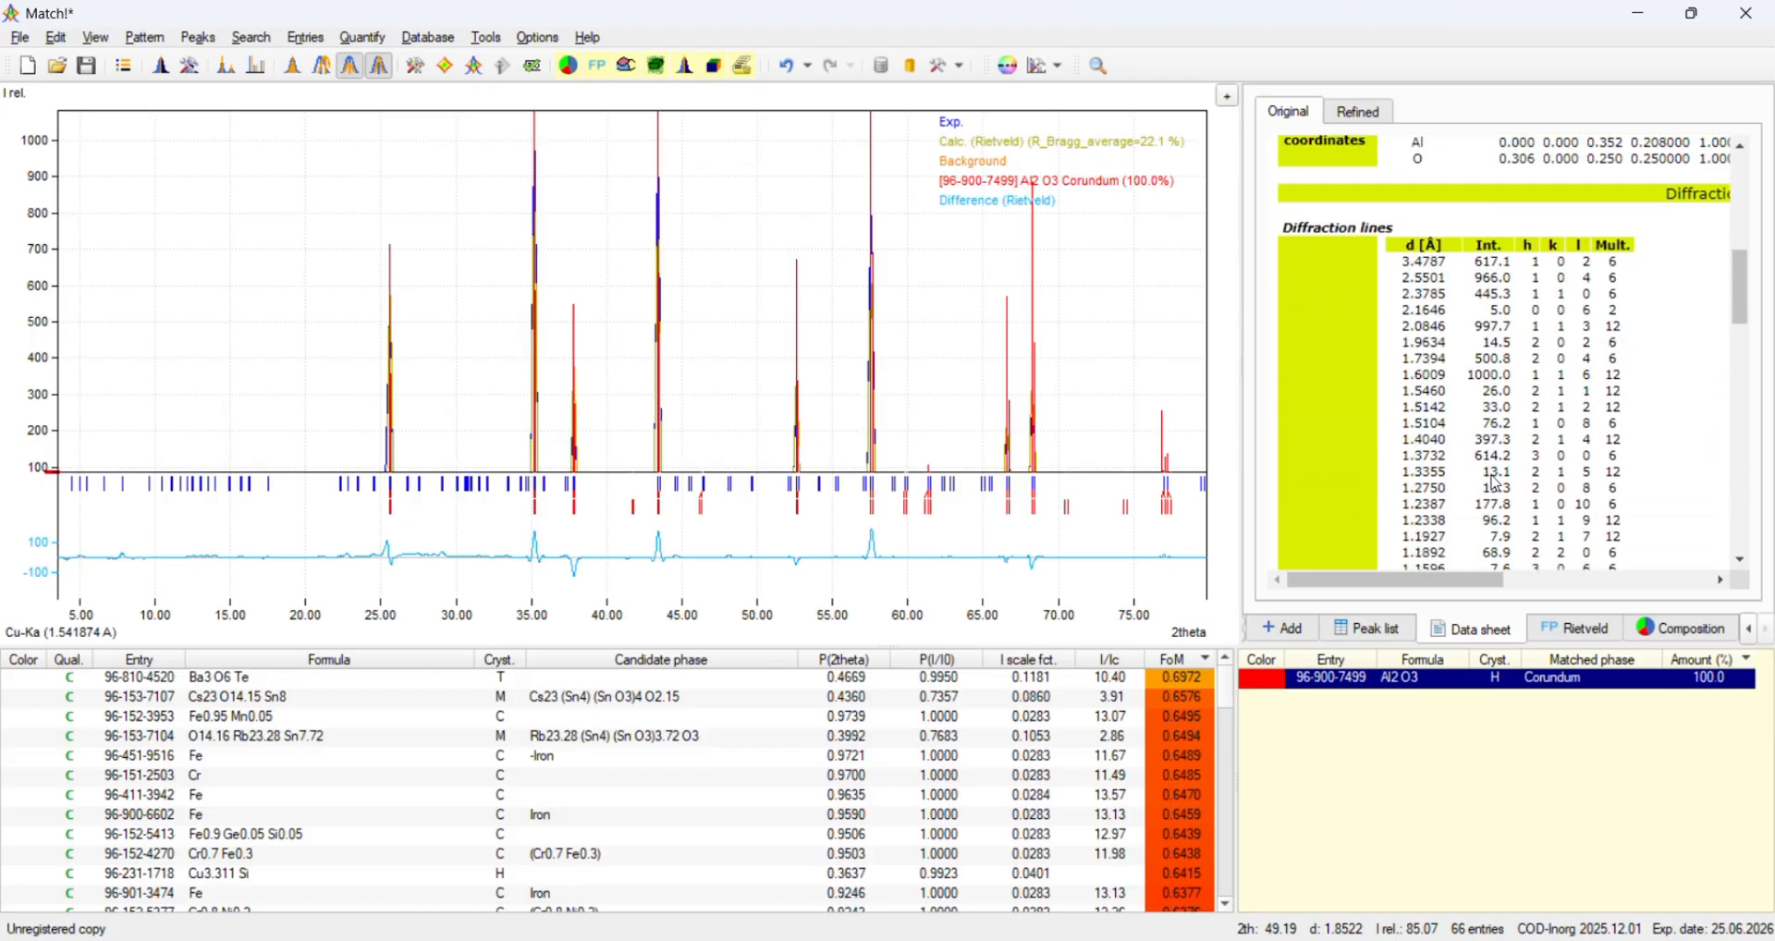
scroll(1497, 482, "down", 3)
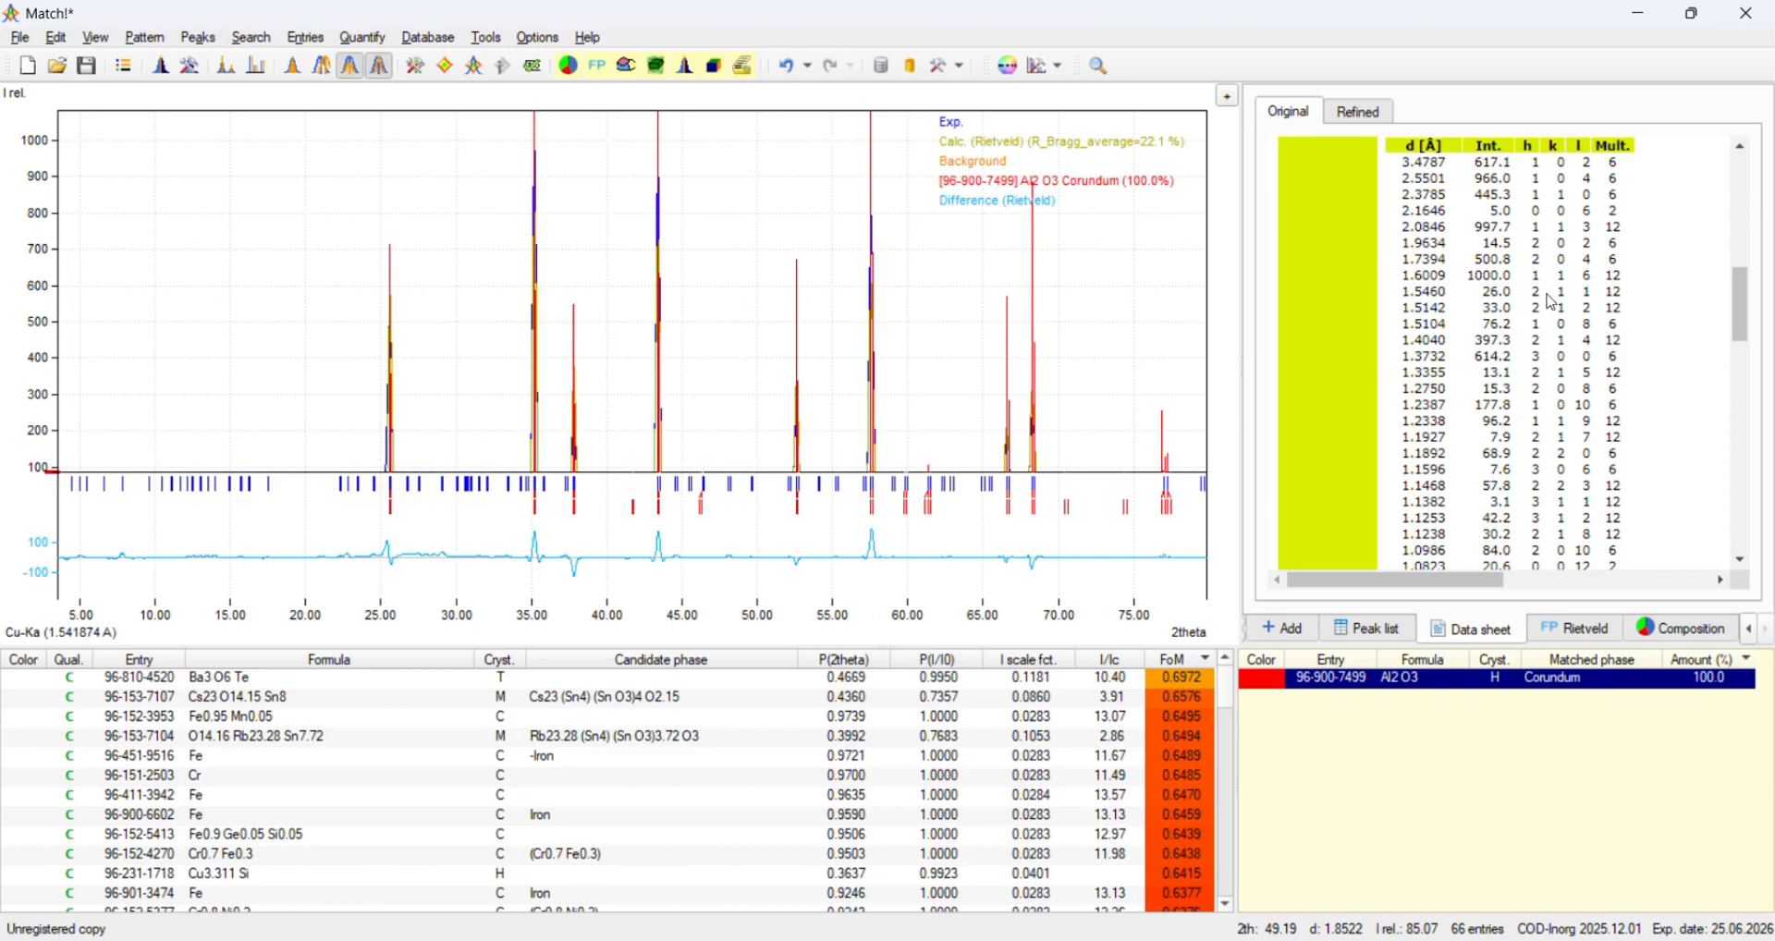
scroll(1556, 303, "up", 1)
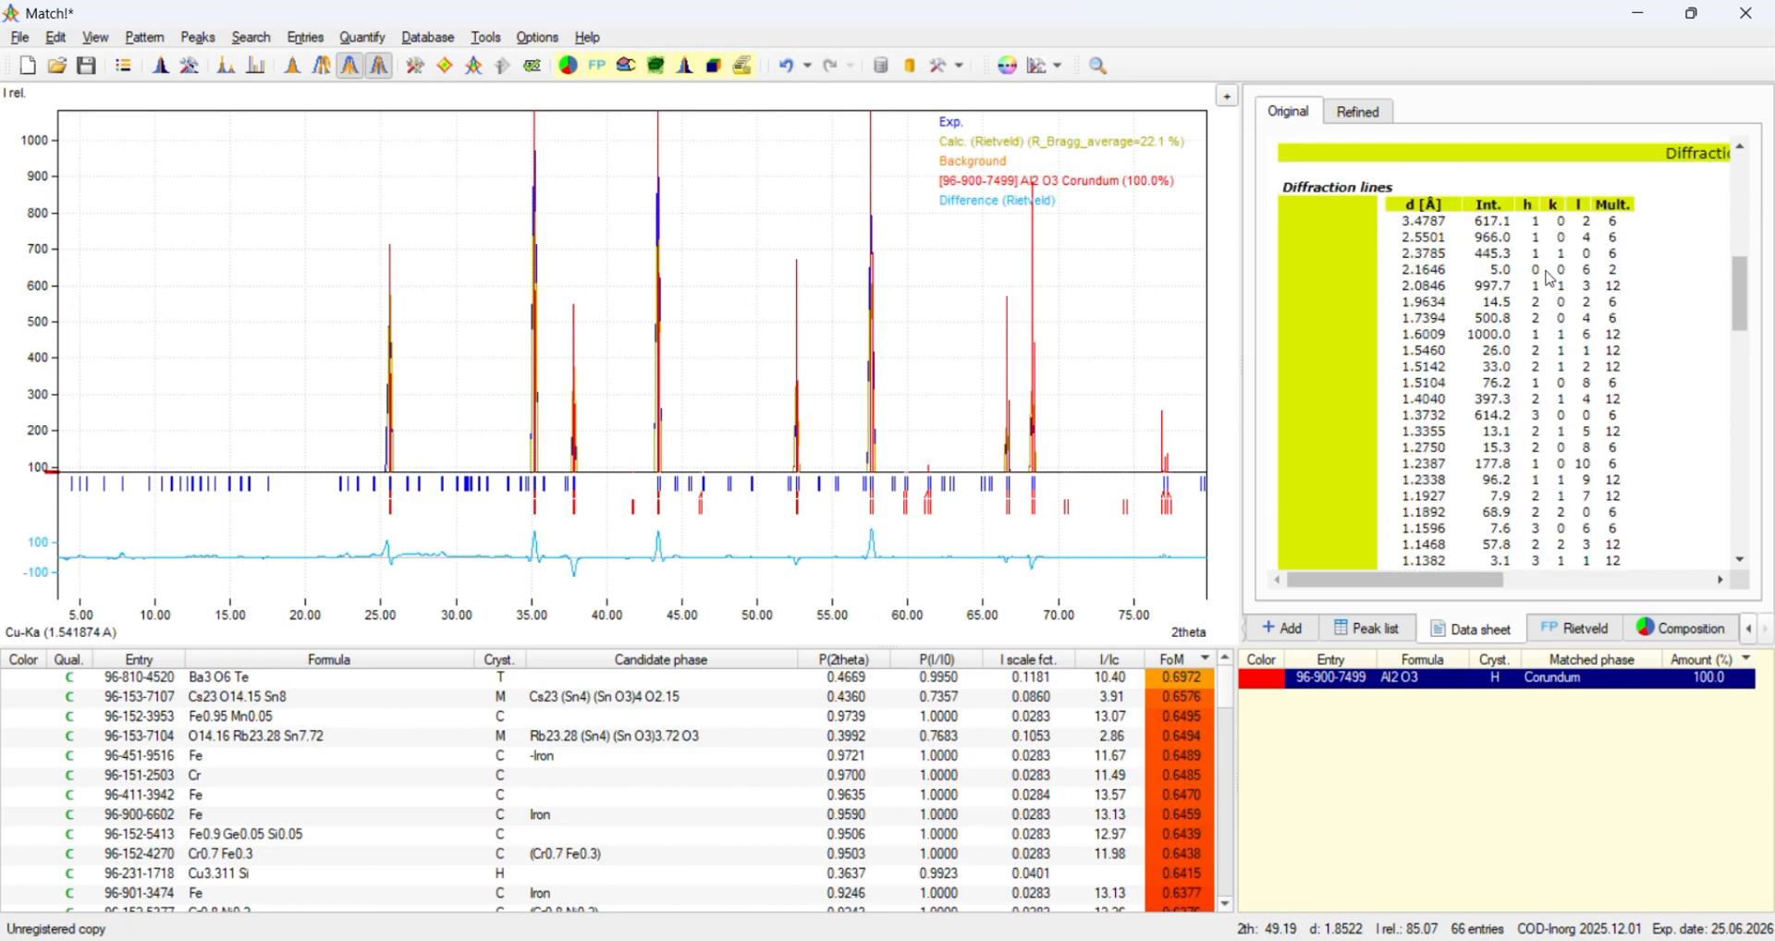
scroll(1556, 325, "down", 3)
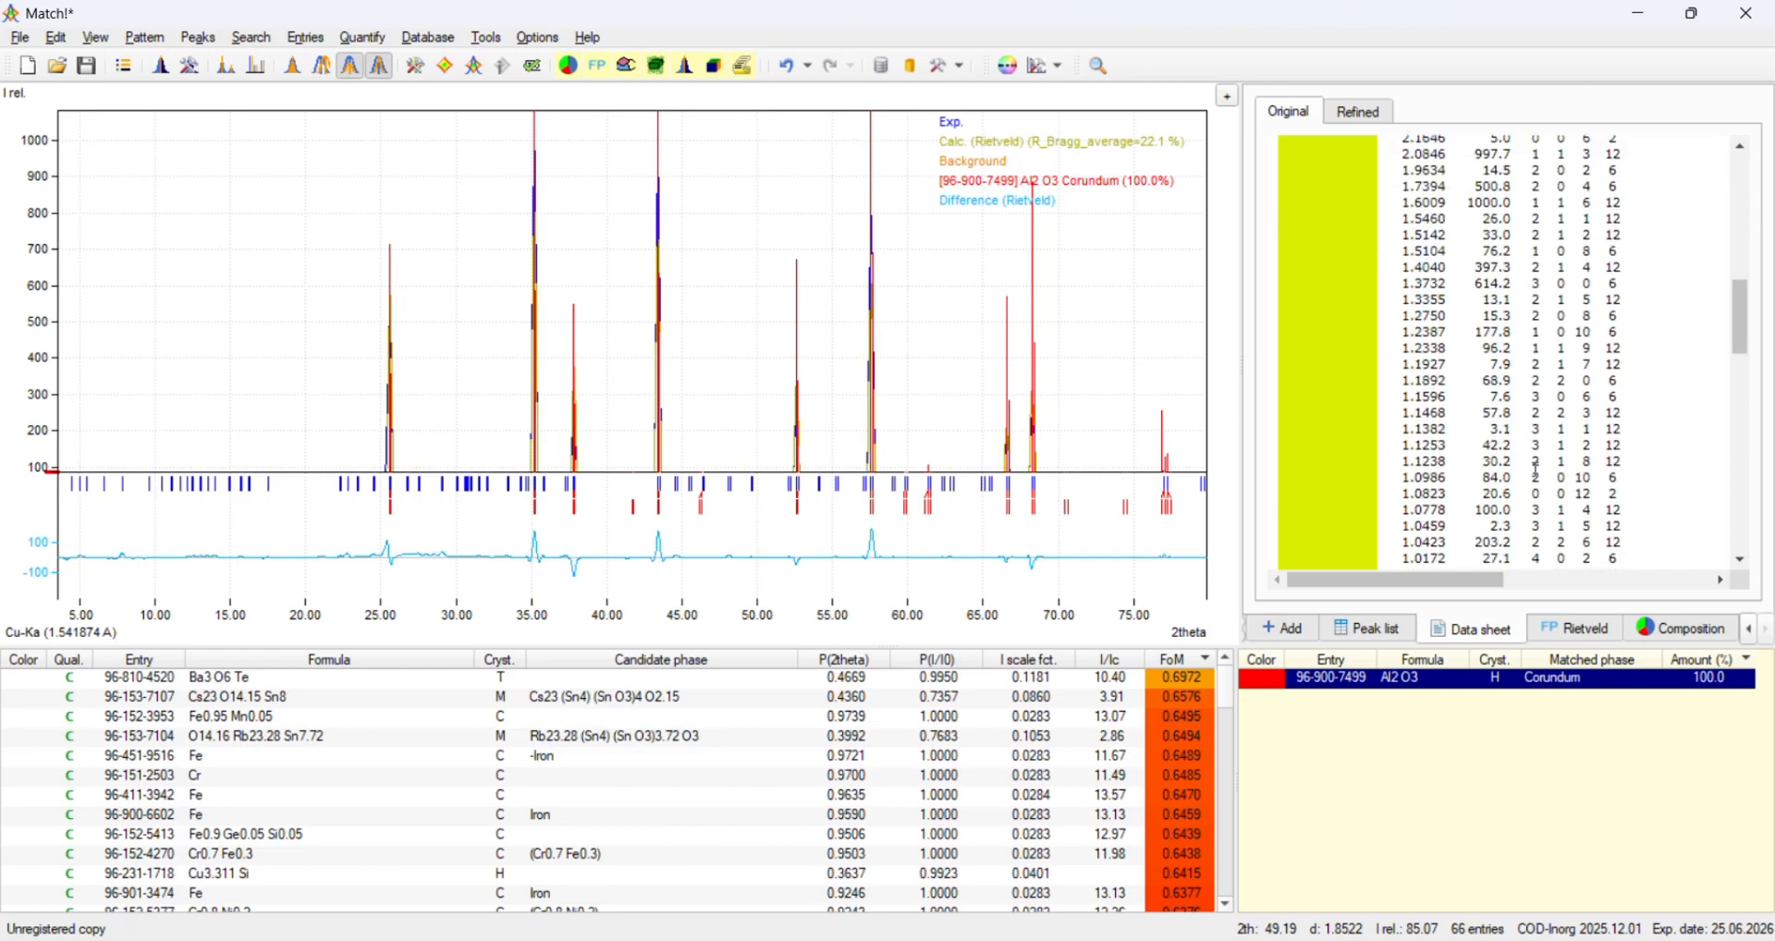
scroll(1535, 469, "down", 2)
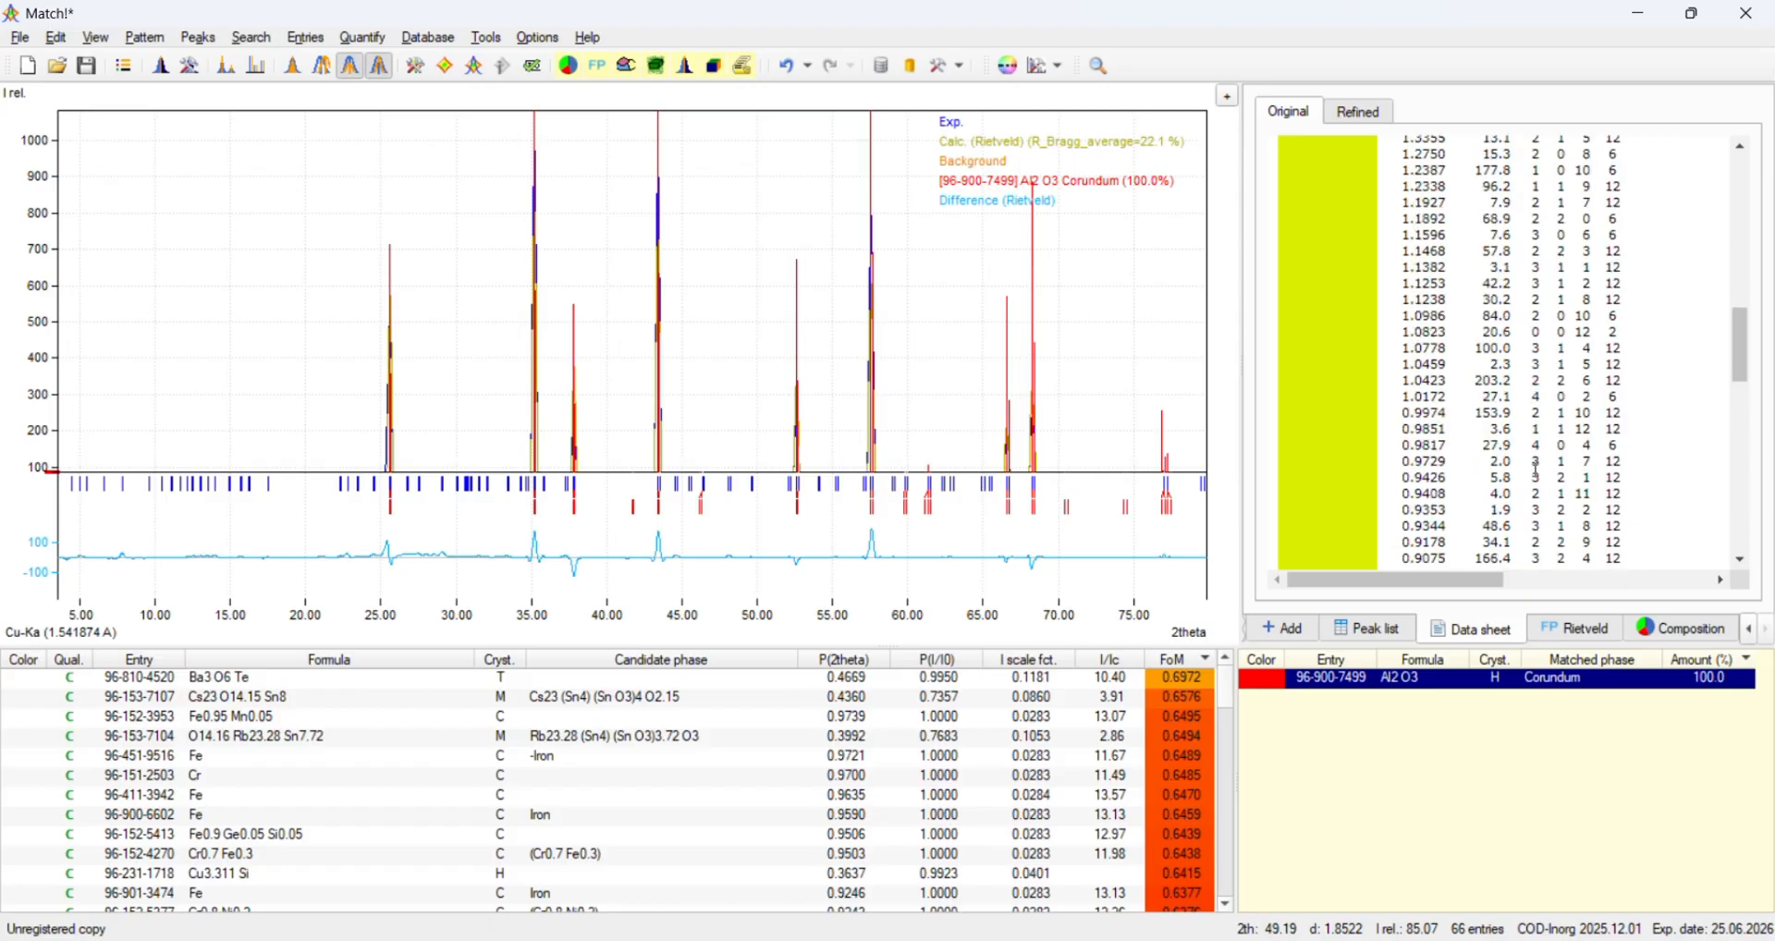
scroll(1536, 468, "down", 1)
scroll(1530, 459, "up", 15)
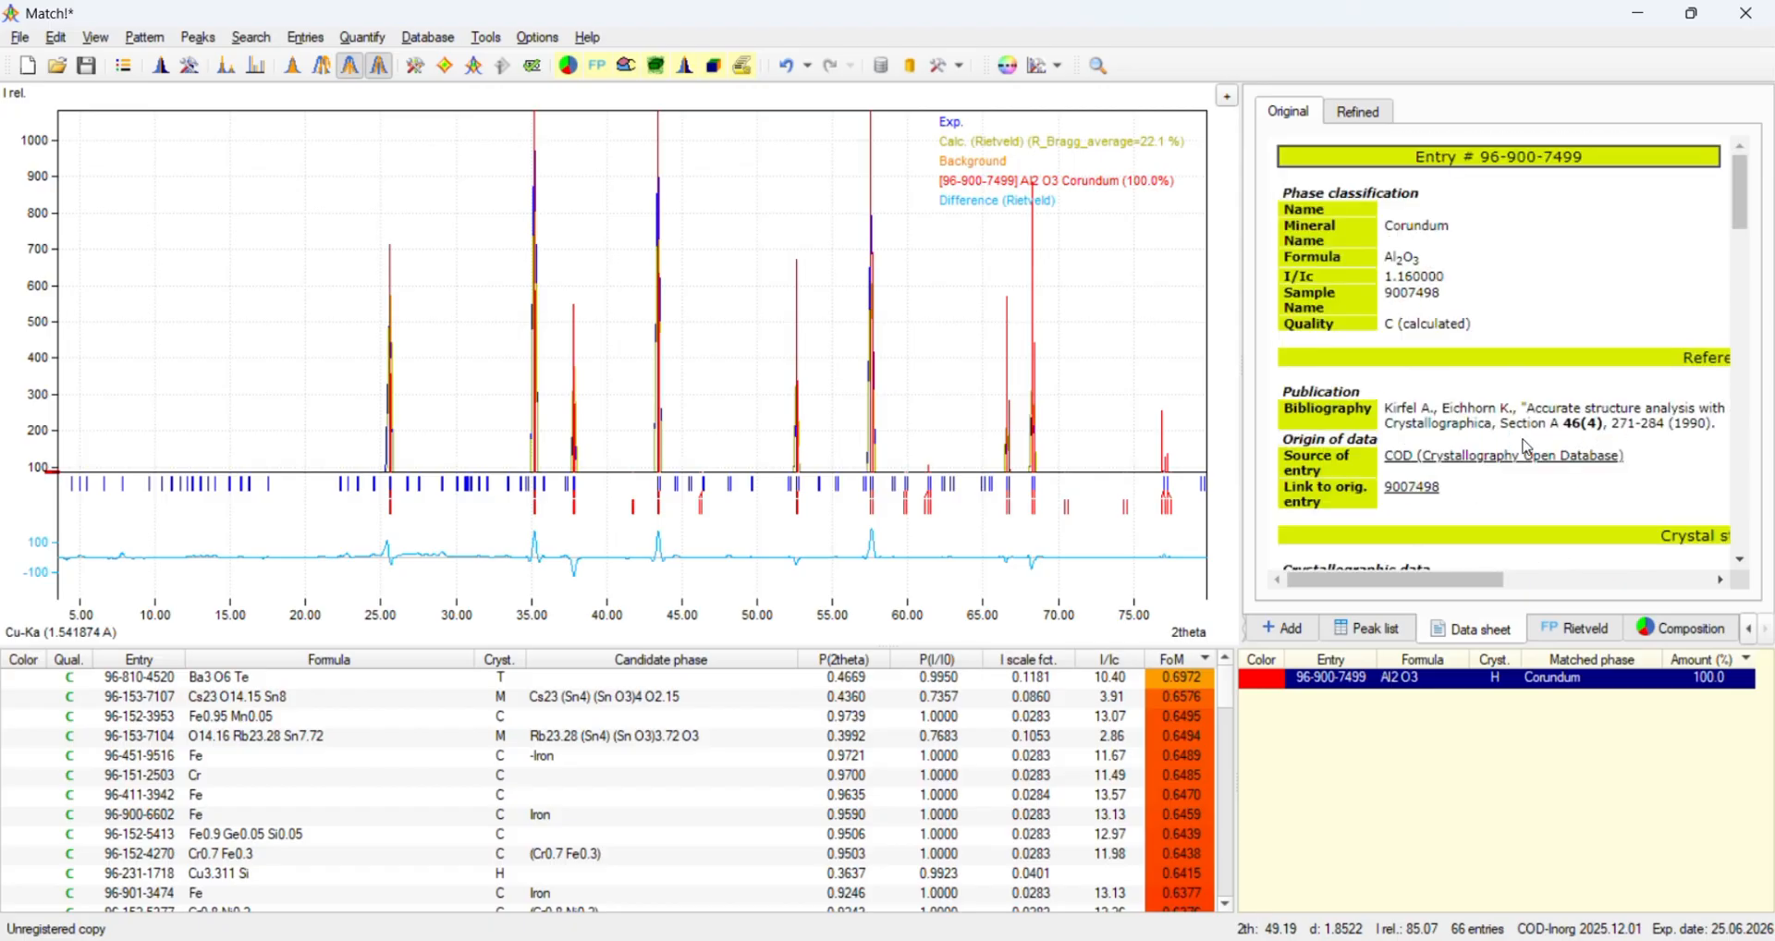